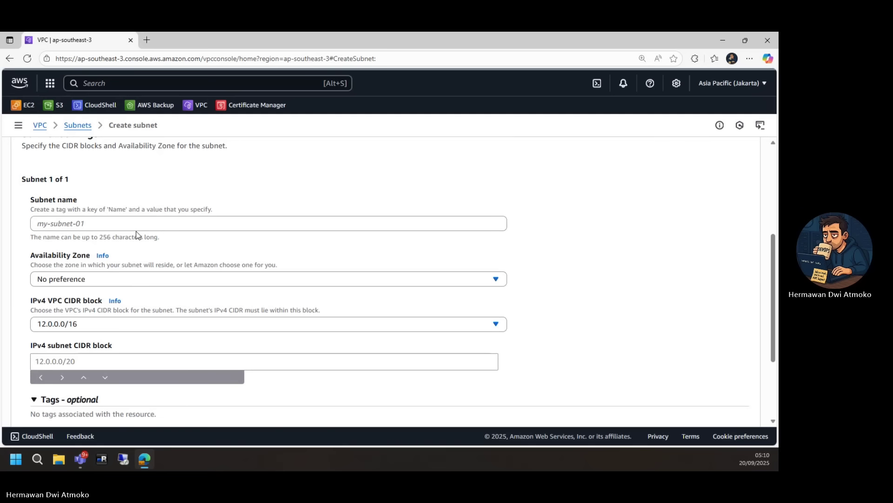
Step: Define the first subnet as public-subnet-1 in availability zone ap-southeast-3a with IPv4 subnet CIDR block 12.0.1.0/24
left_click(138, 223)
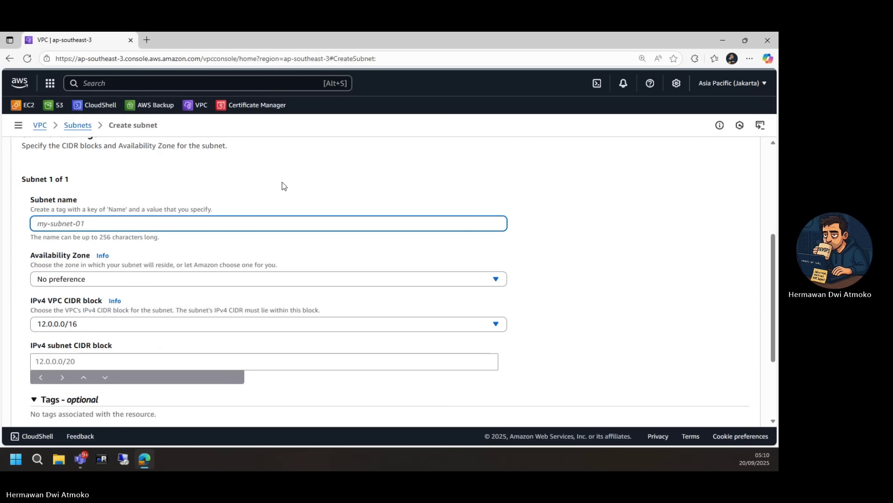
type("public")
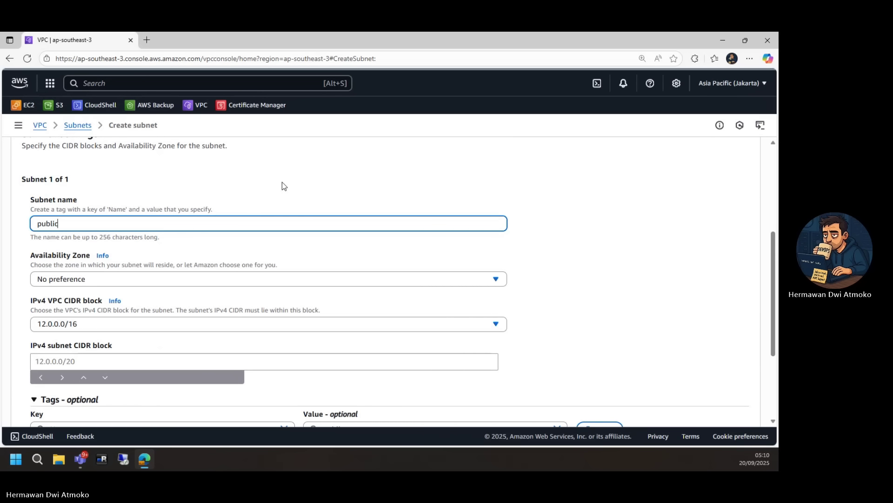
type("-subnet-1")
left_click(205, 281)
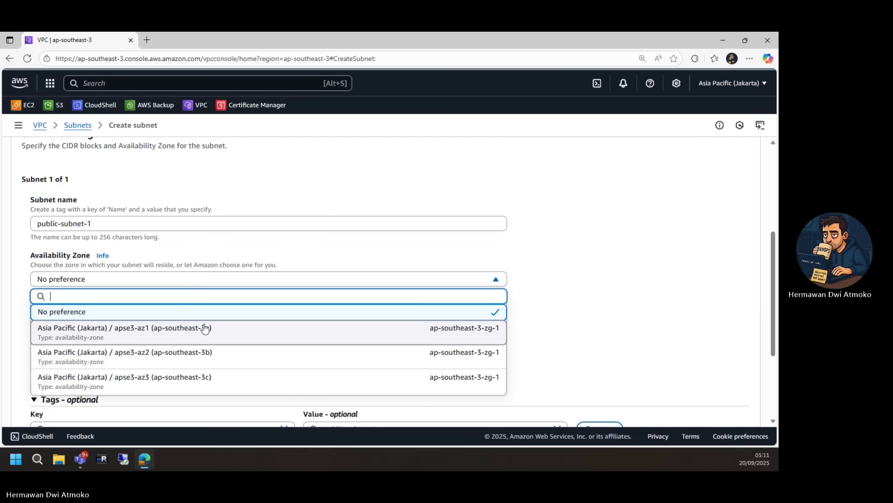
left_click(222, 336)
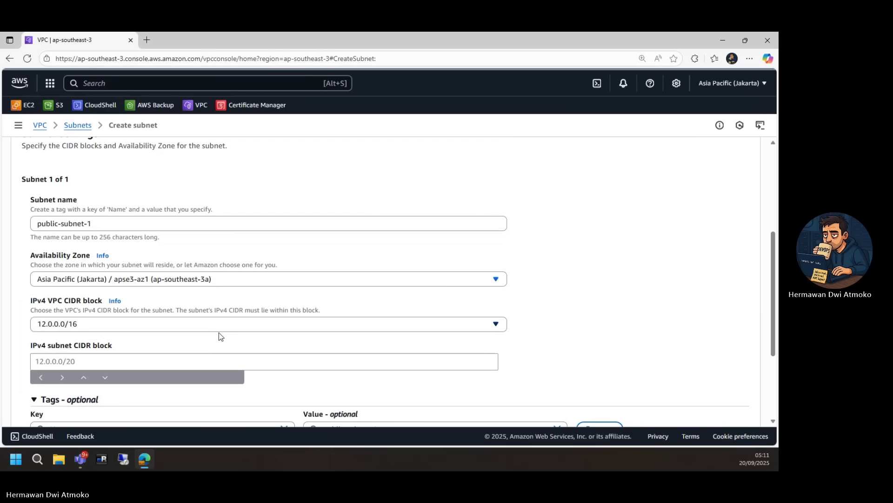
left_click(127, 357)
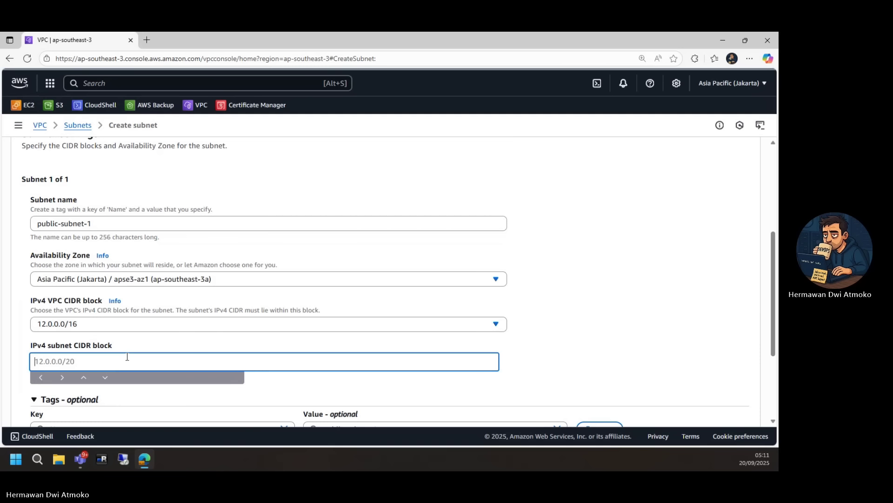
type("12.0.1.0/24")
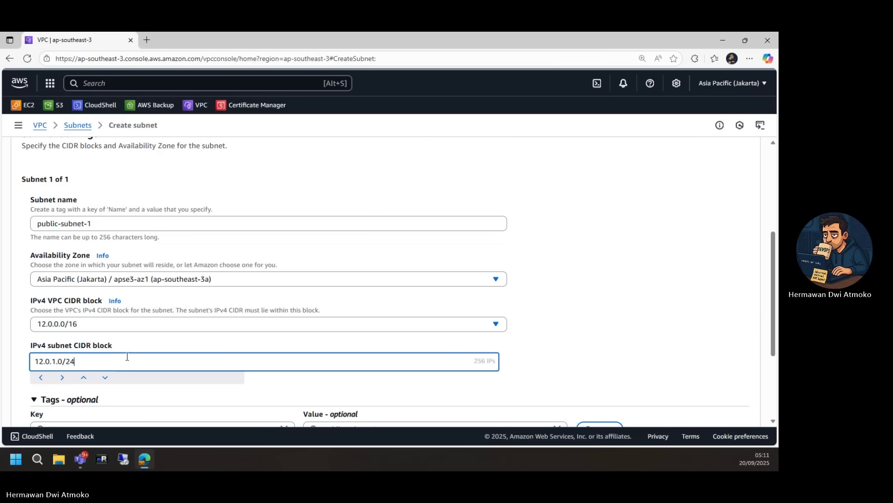
Step: Add a second subnet named private-subnet-1 in availability zone ap-southeast-3a with IPv4 subnet CIDR block 12.0.2.0/24
scroll(127, 356, "down", 3)
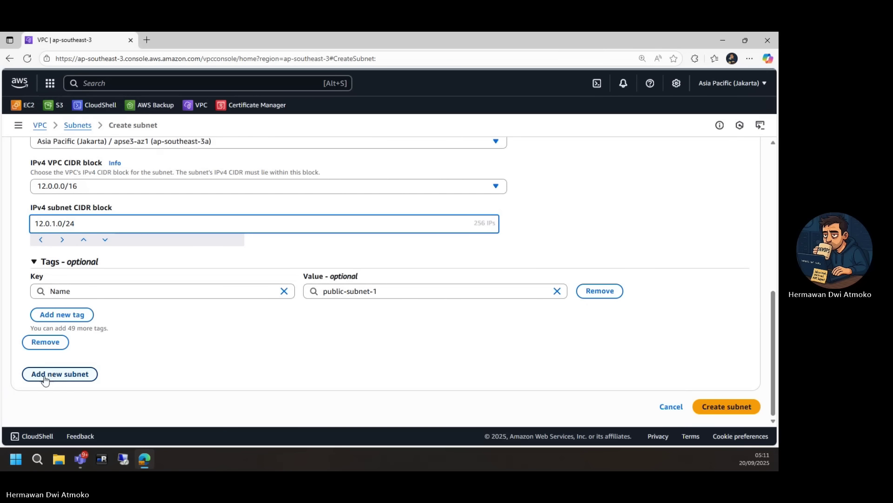
left_click(45, 375)
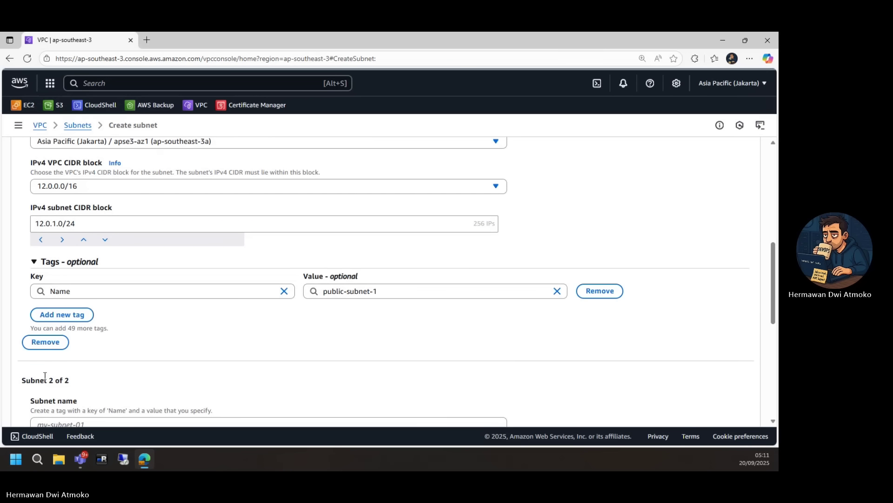
scroll(45, 376, "down", 5)
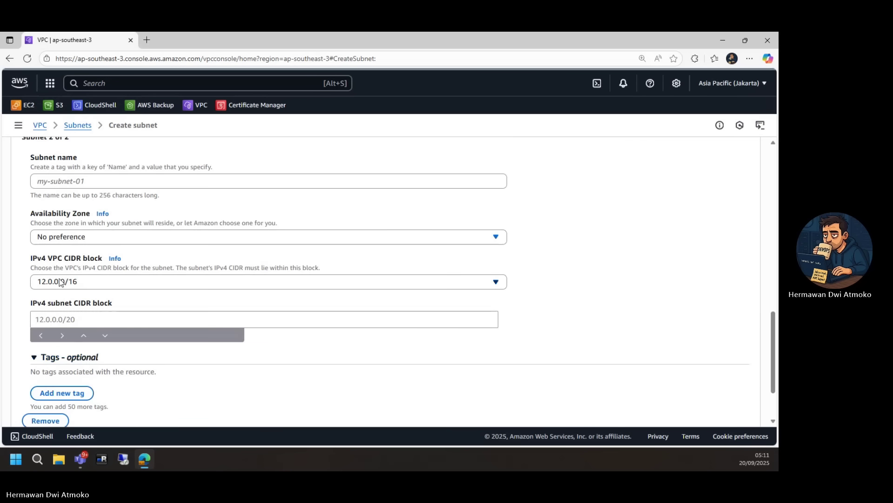
left_click(119, 184)
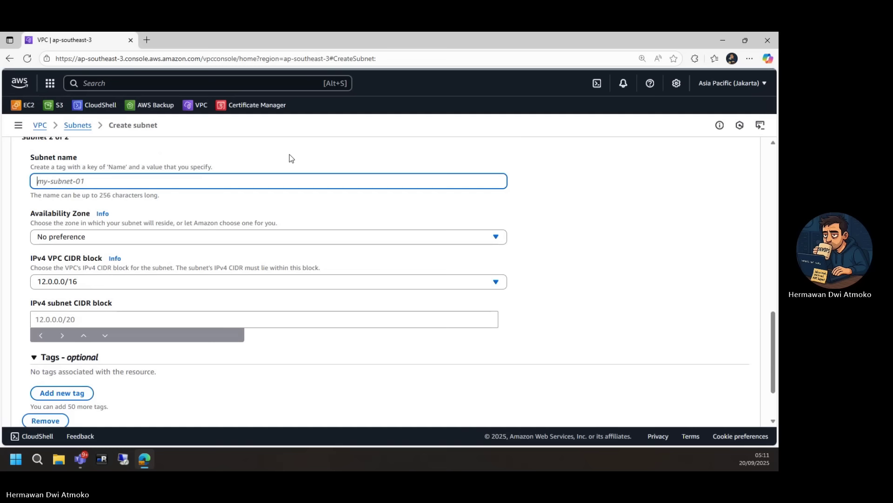
type("private-")
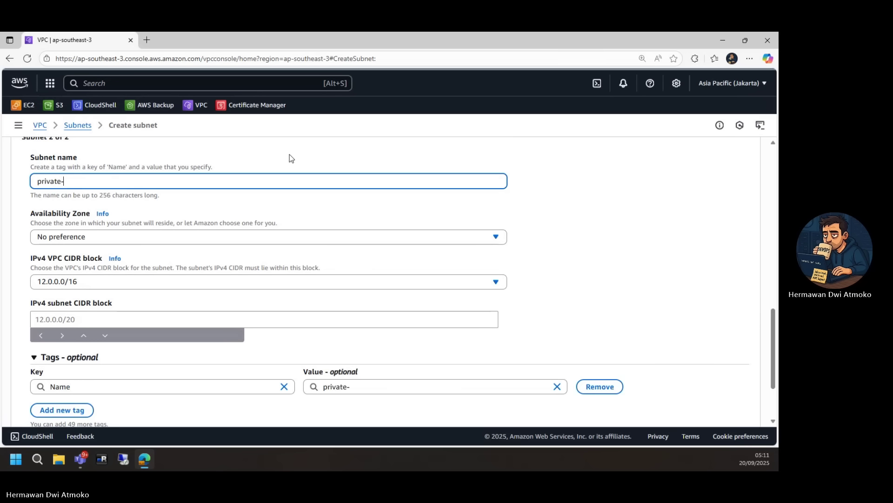
type("subnet-1")
left_click(197, 232)
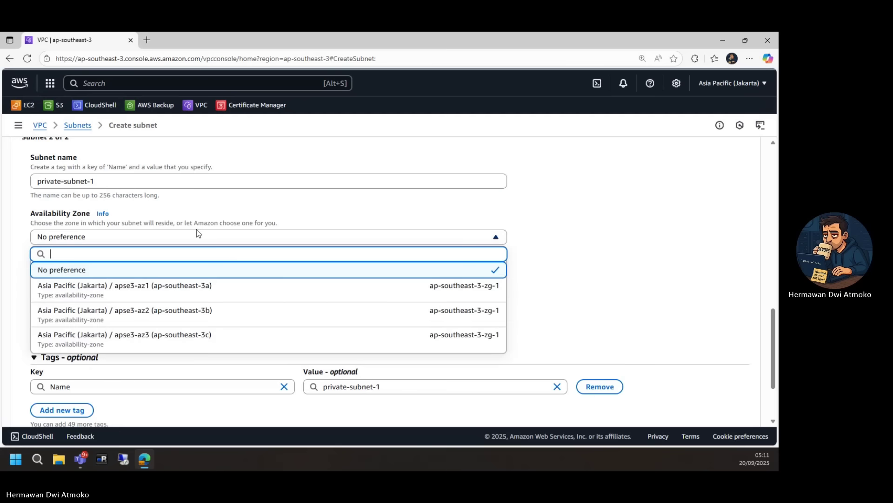
left_click(152, 292)
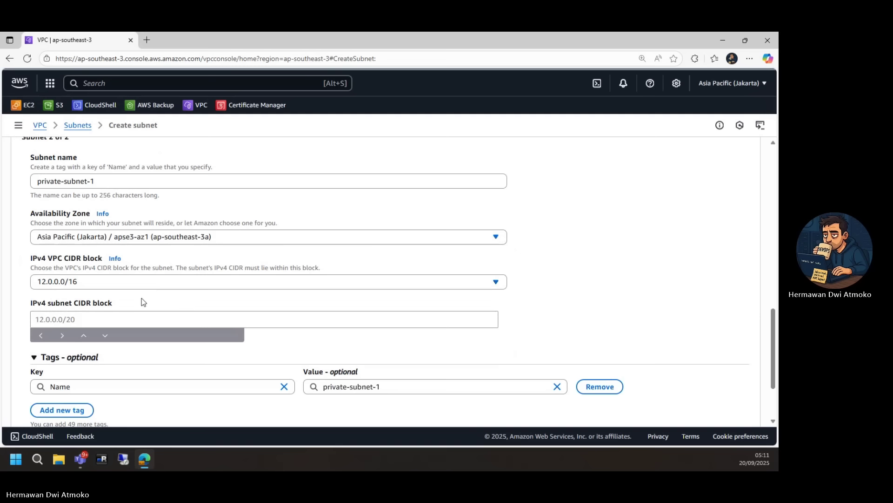
left_click(125, 320)
type("12")
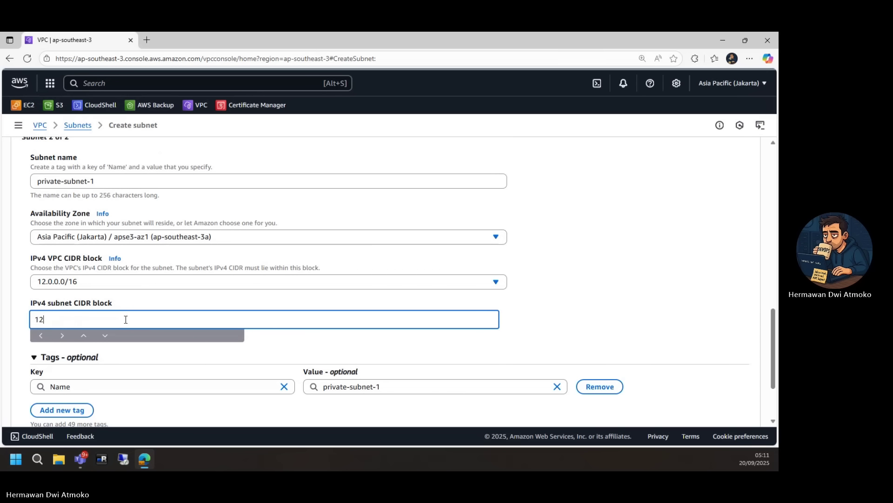
type(".0.2.0/24")
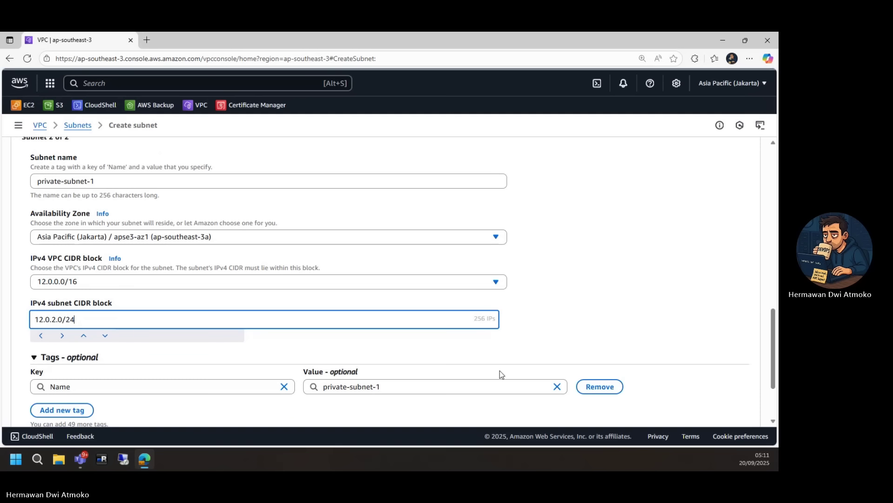
Step: Create the two defined subnets, dismiss the notification and select both in the subnet list
scroll(539, 354, "down", 2)
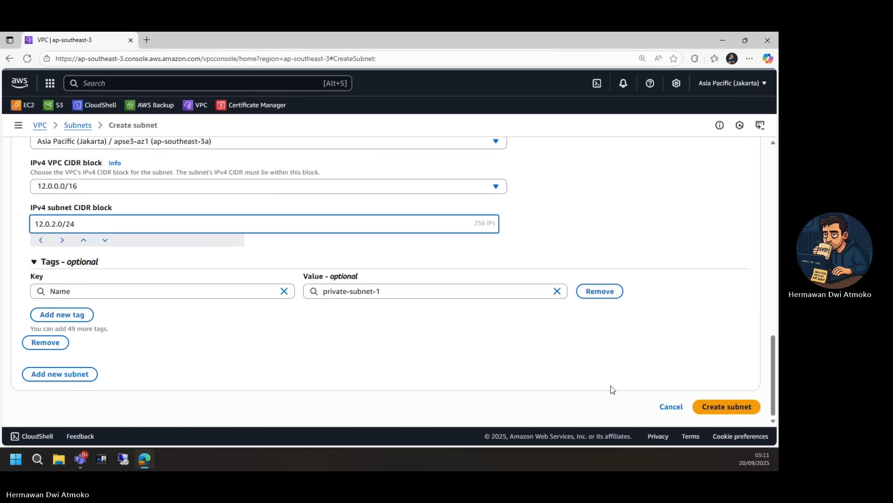
left_click(703, 412)
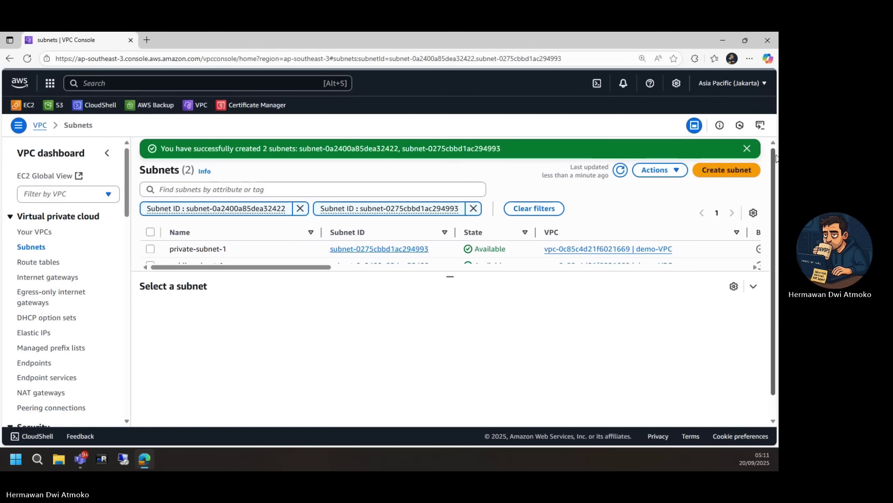
left_click(747, 149)
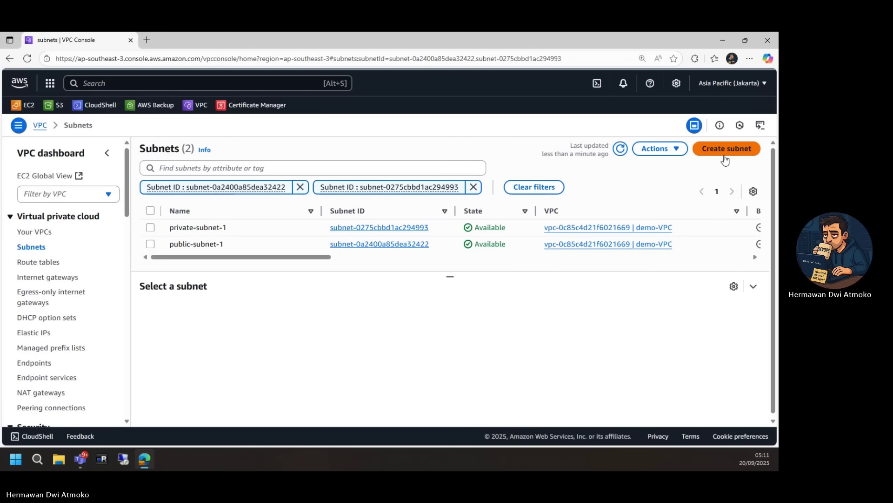
left_click(150, 228)
left_click(151, 244)
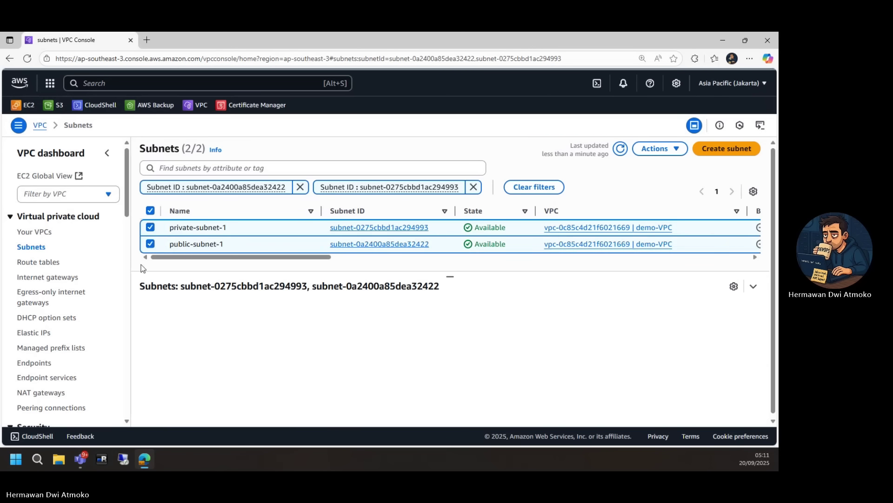
Step: Create a route table named public-RT in the VPC demo-VPC
left_click(32, 266)
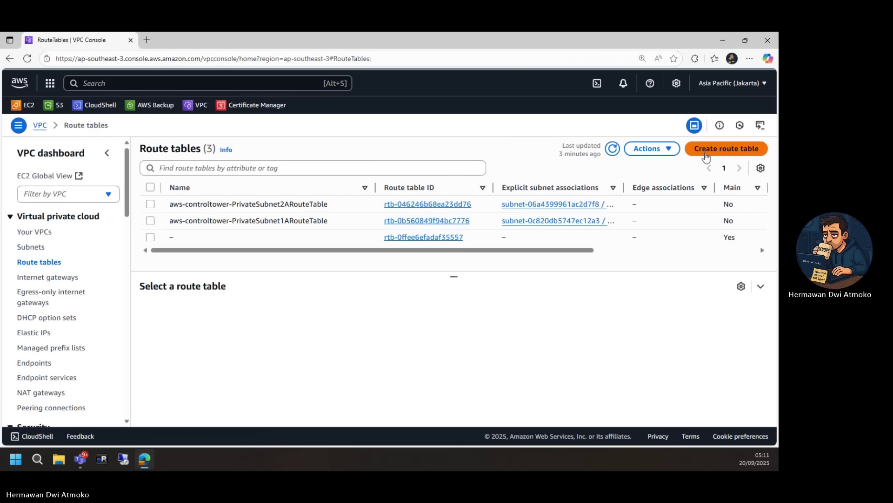
left_click(712, 150)
type("pu")
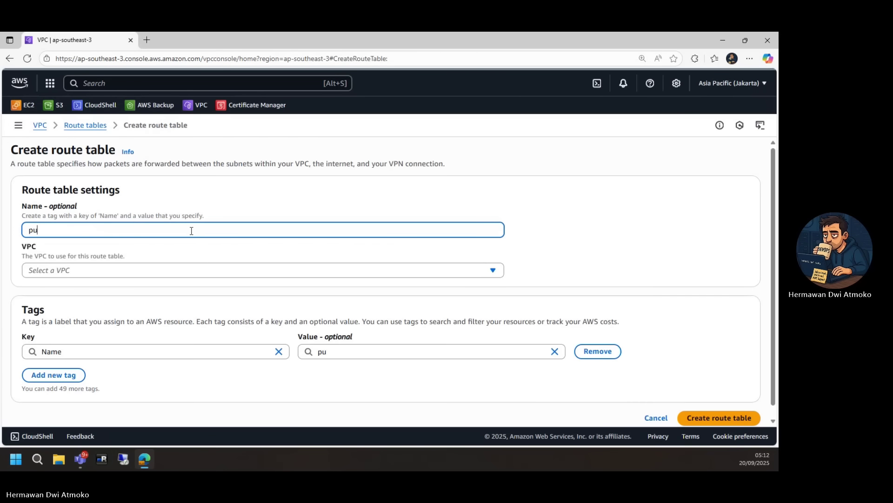
type("blic-RT")
left_click(185, 270)
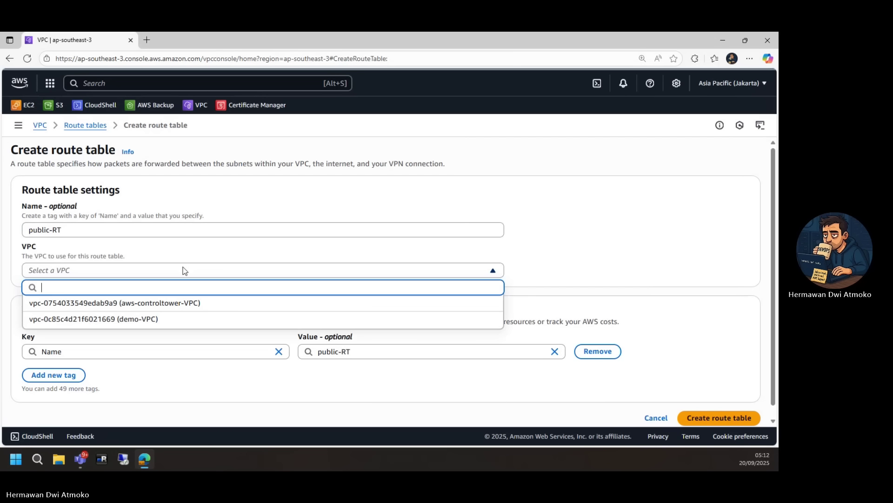
left_click(156, 320)
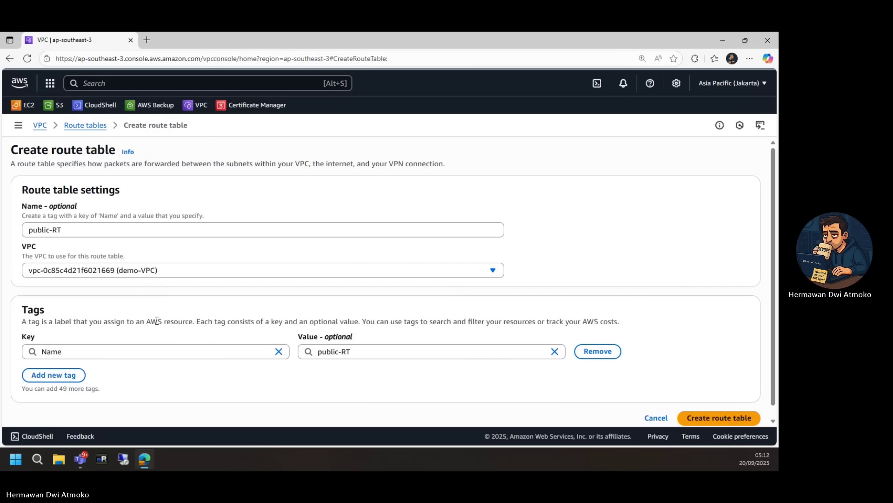
left_click(685, 418)
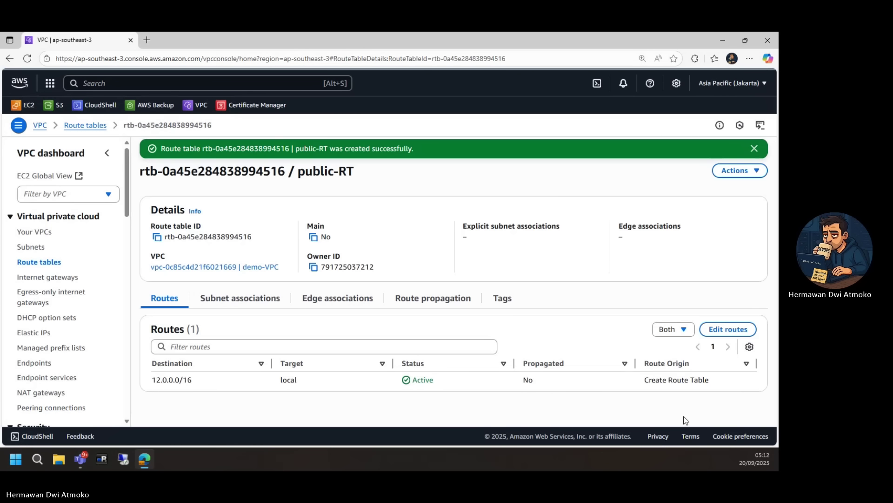
Step: Add a route to public-RT with destination 0.0.0.0/0 targeting the internet gateway demo-igw, and save the changes
left_click(715, 335)
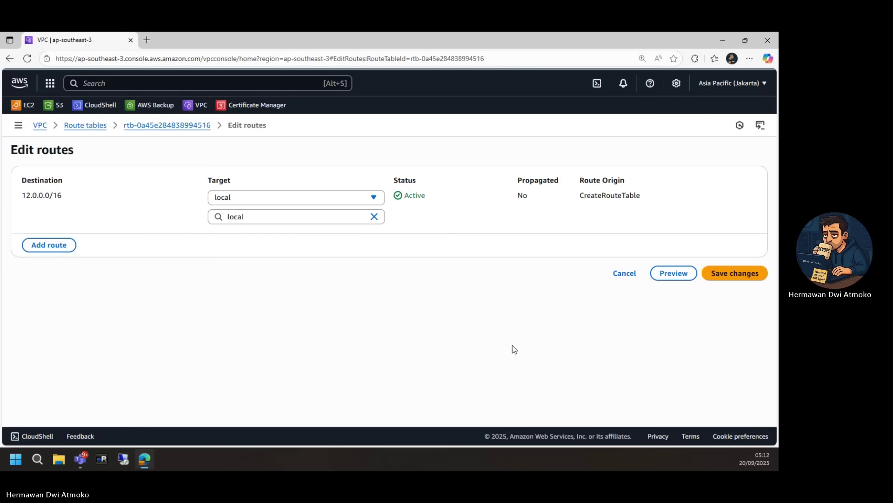
left_click(63, 248)
left_click(78, 237)
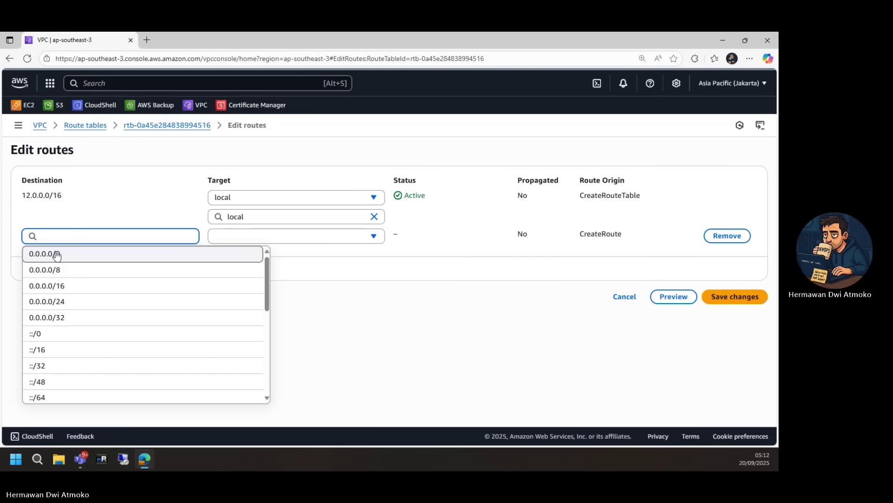
left_click(68, 256)
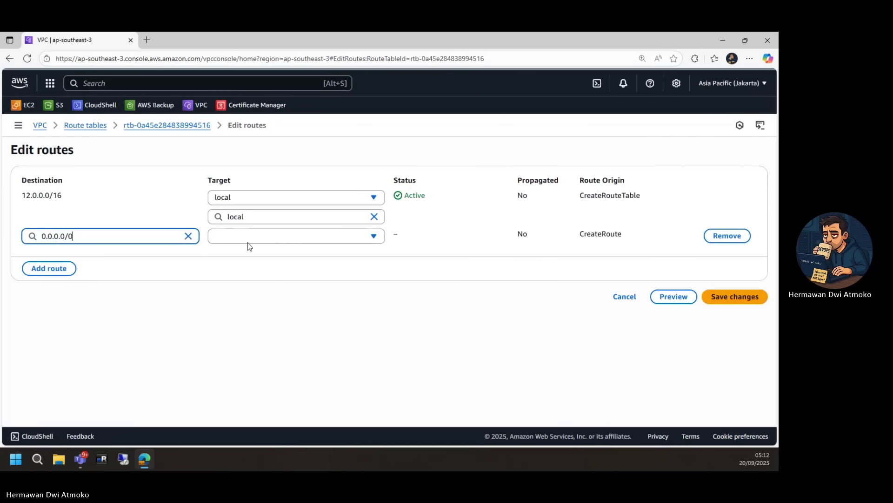
left_click(256, 238)
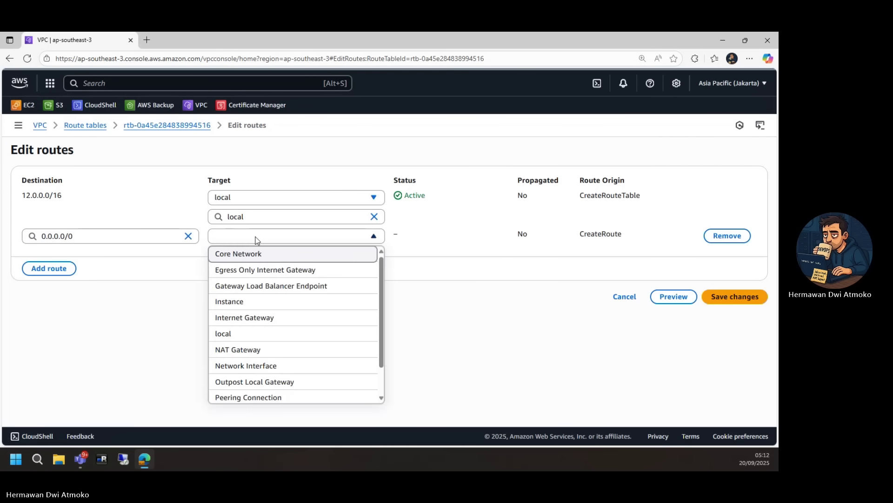
left_click(237, 319)
left_click(327, 259)
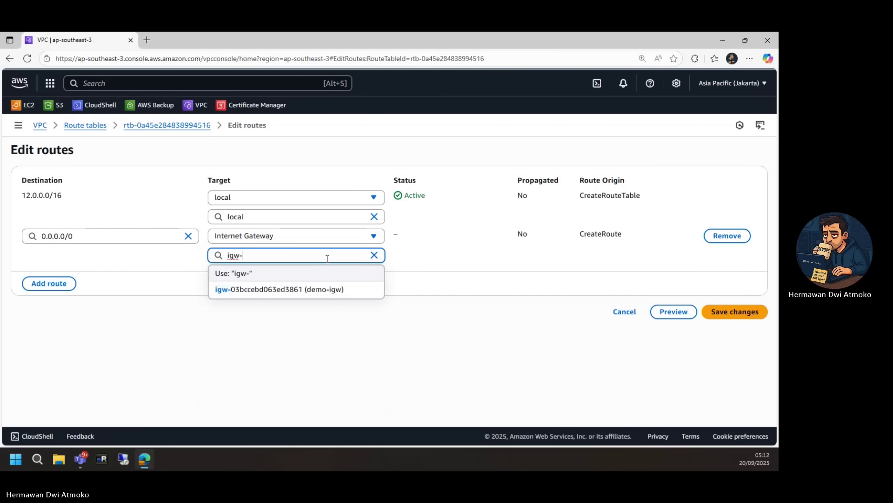
left_click(354, 289)
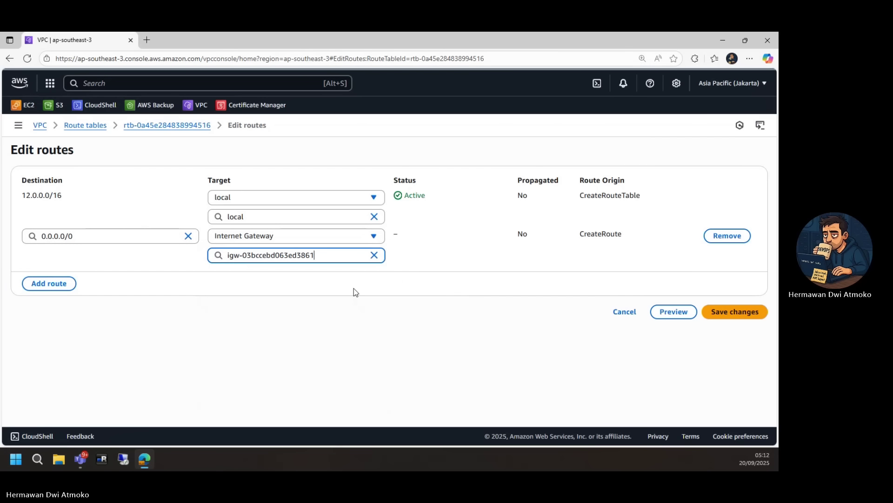
left_click(710, 314)
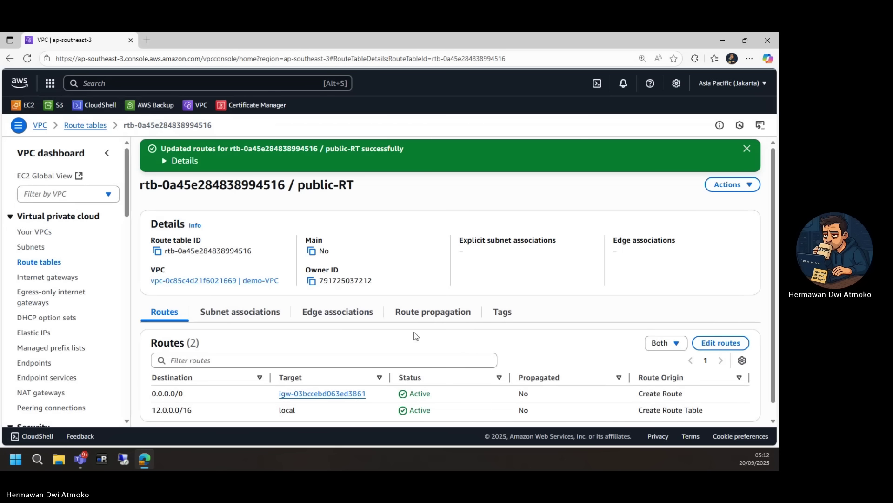
Step: Associate public-subnet-1 with the route table public-RT and save the association
left_click(254, 316)
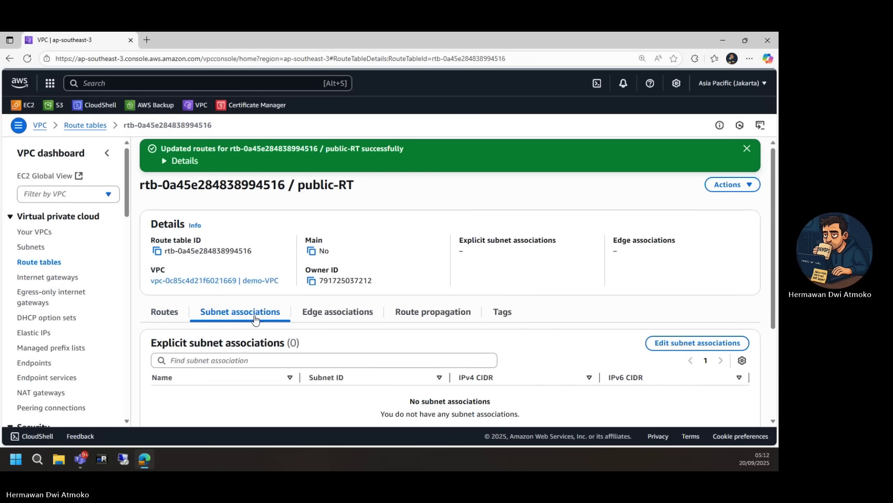
left_click(657, 343)
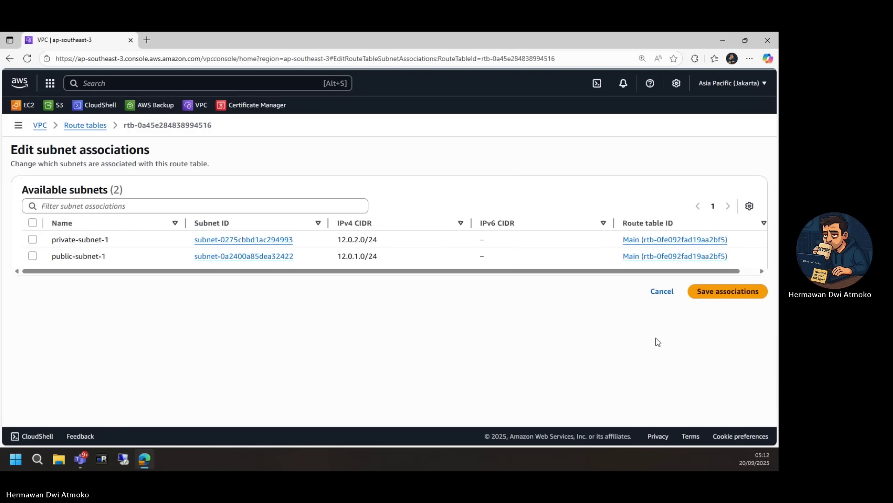
left_click(33, 256)
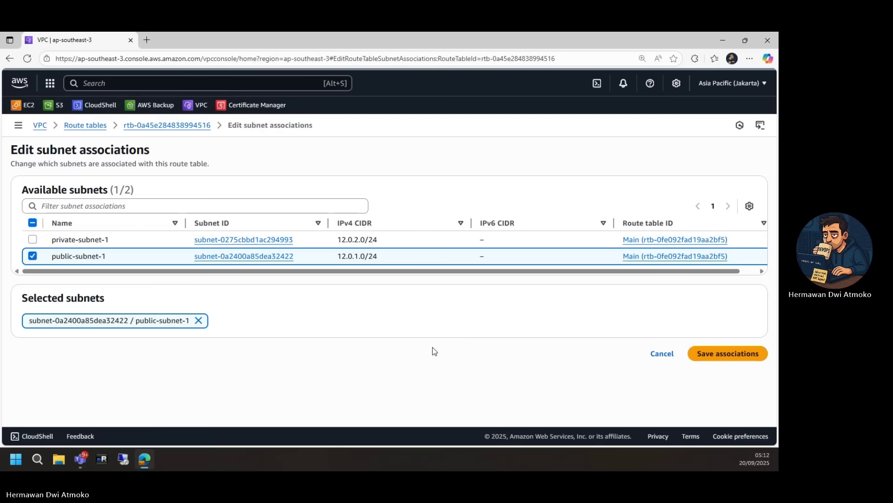
left_click(701, 360)
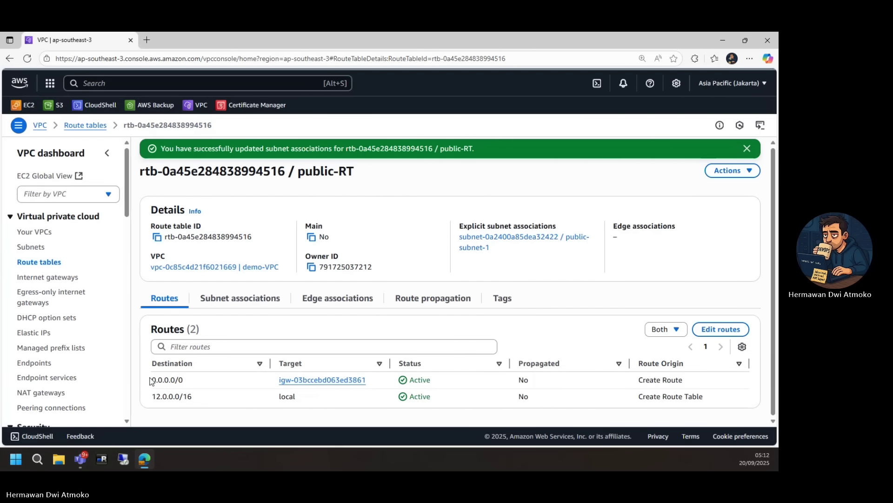
Step: Review the internet route of public-RT and its explicit subnet association with public-subnet-1
left_click_drag(150, 380, 194, 374)
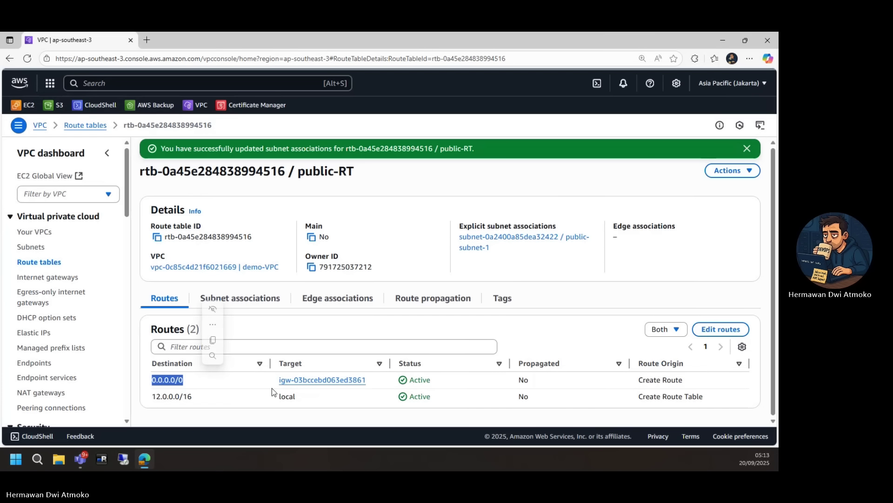
left_click_drag(275, 381, 368, 380)
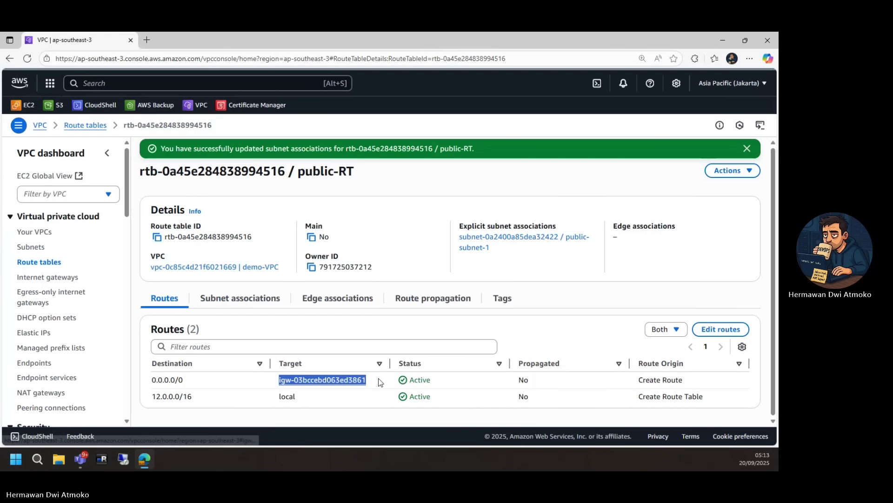
left_click(240, 300)
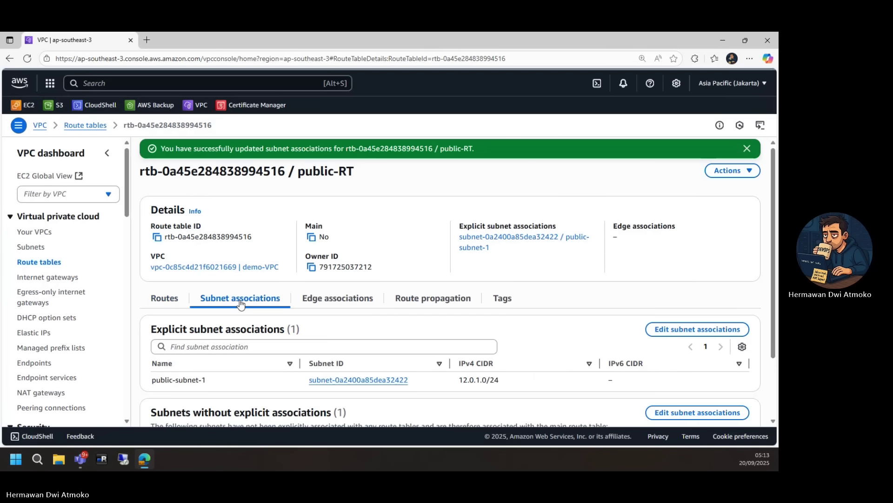
left_click_drag(147, 383, 206, 372)
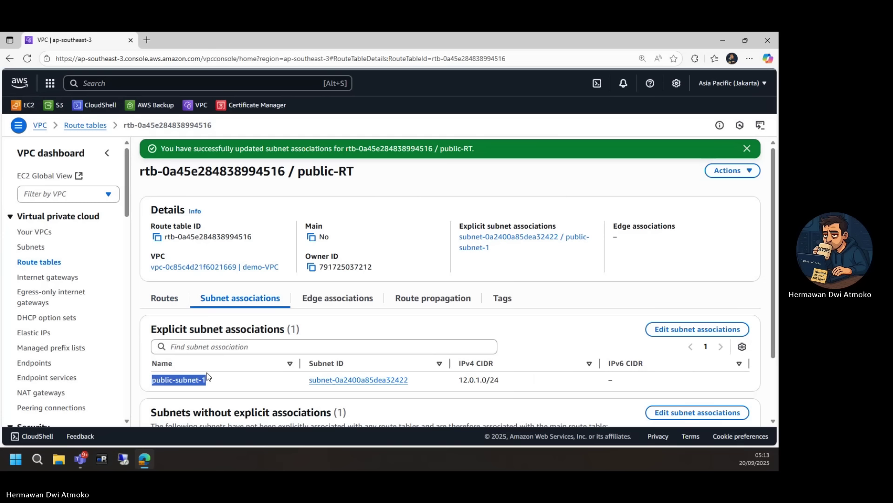
left_click_drag(455, 380, 509, 383)
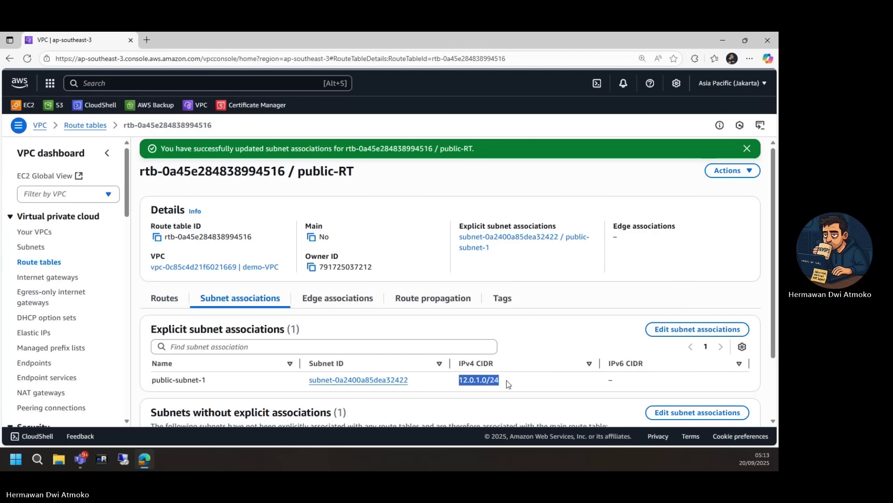
Step: Create a second route table named private-RT in the VPC demo-VPC
left_click(48, 266)
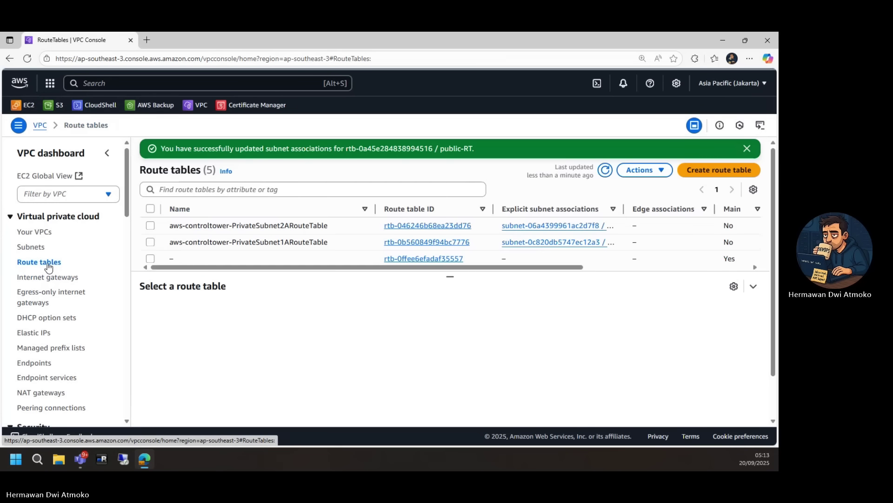
scroll(214, 252, "down", 2)
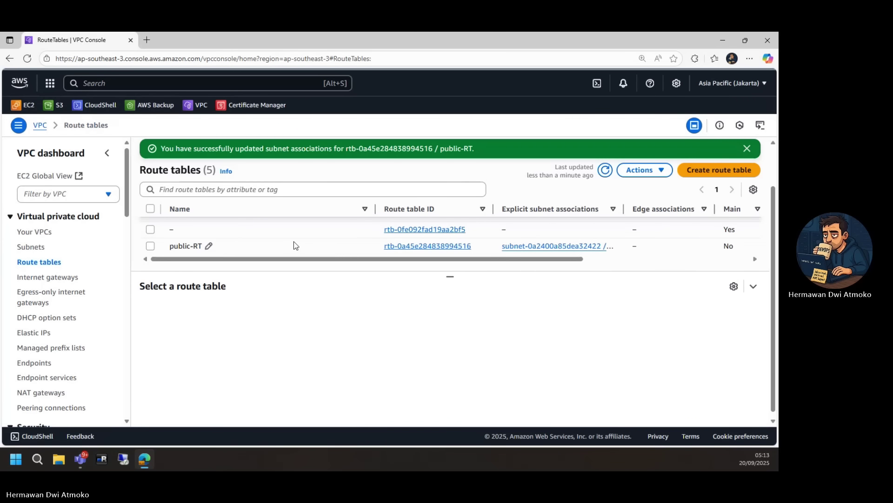
left_click(698, 179)
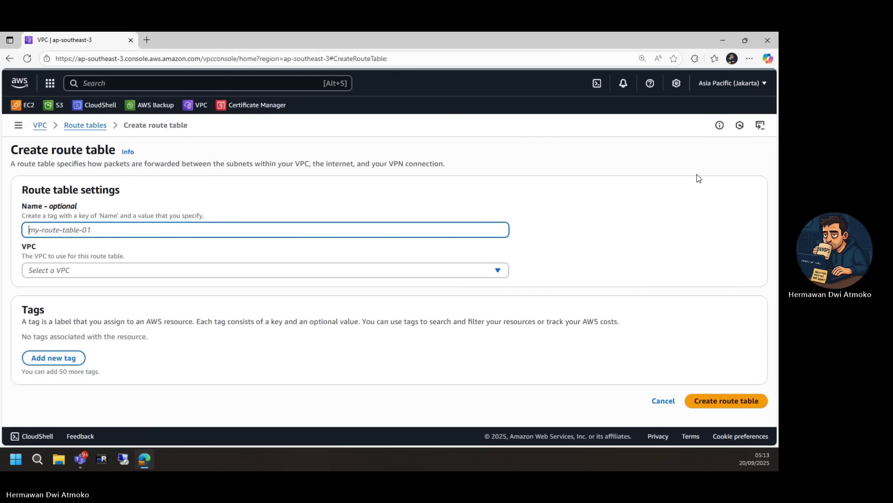
left_click(346, 227)
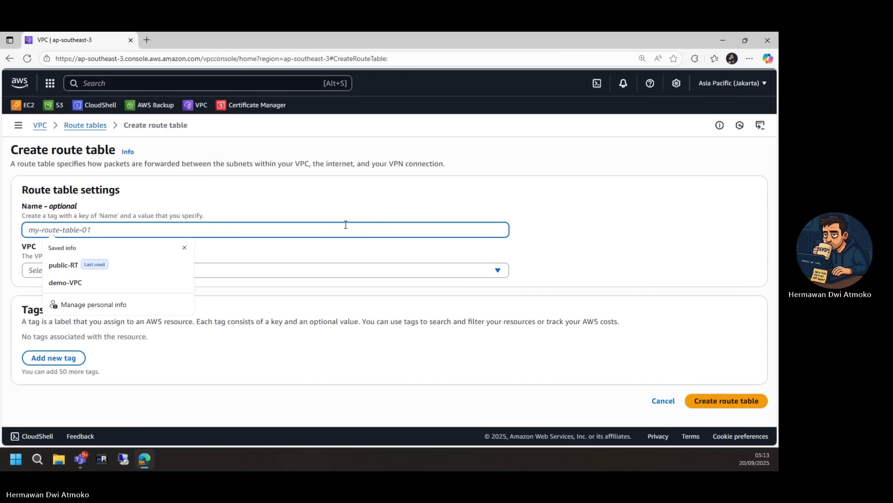
left_click(184, 247)
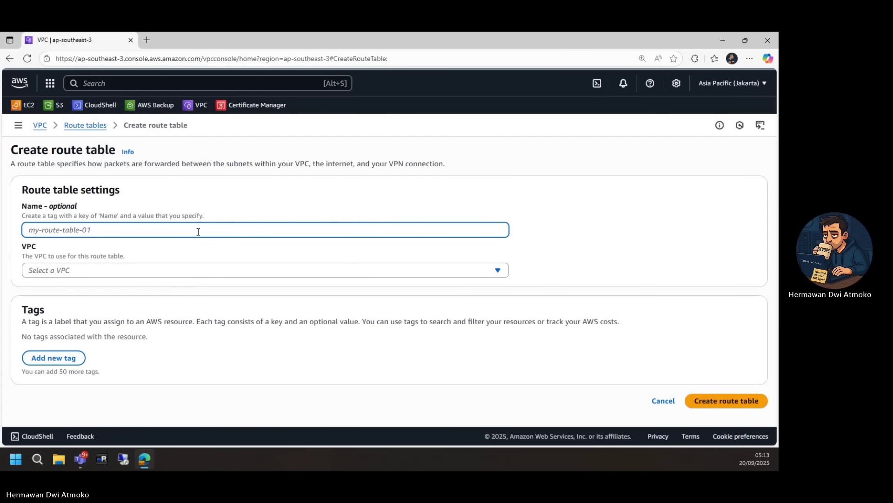
type("private-")
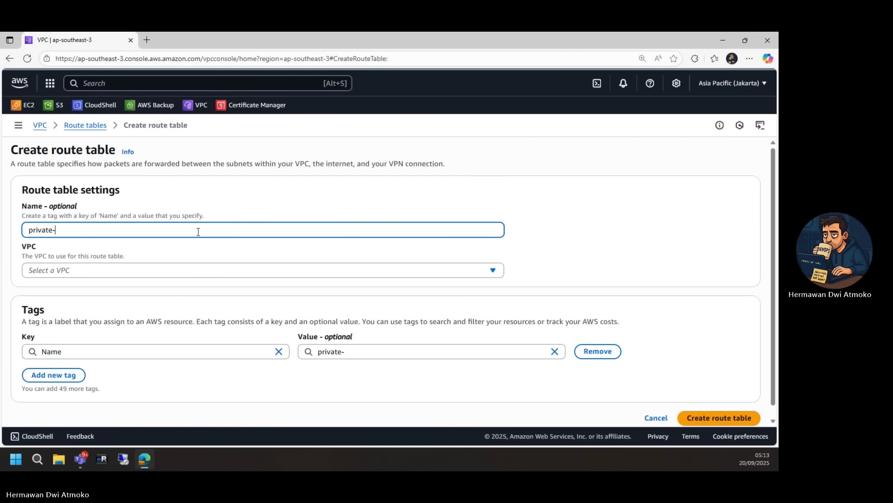
type("RT")
left_click(209, 269)
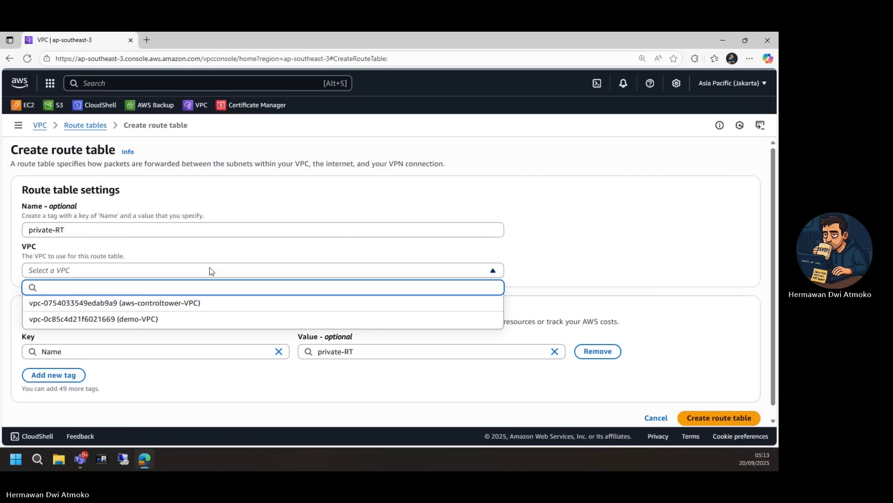
left_click(168, 321)
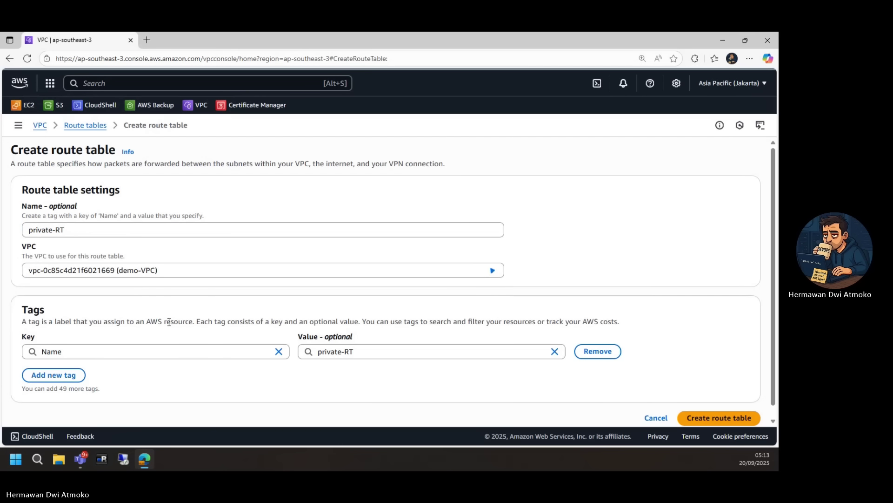
left_click(689, 421)
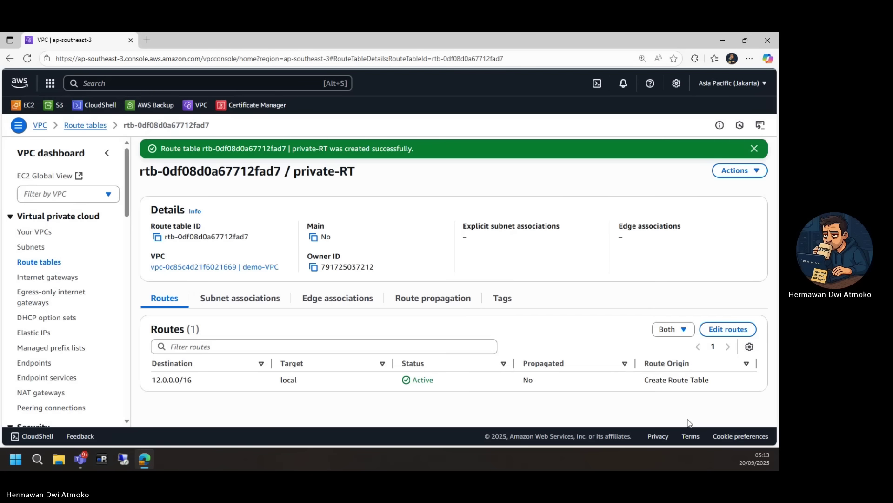
Step: Associate private-subnet-1 with the route table private-RT and save the association
left_click(238, 303)
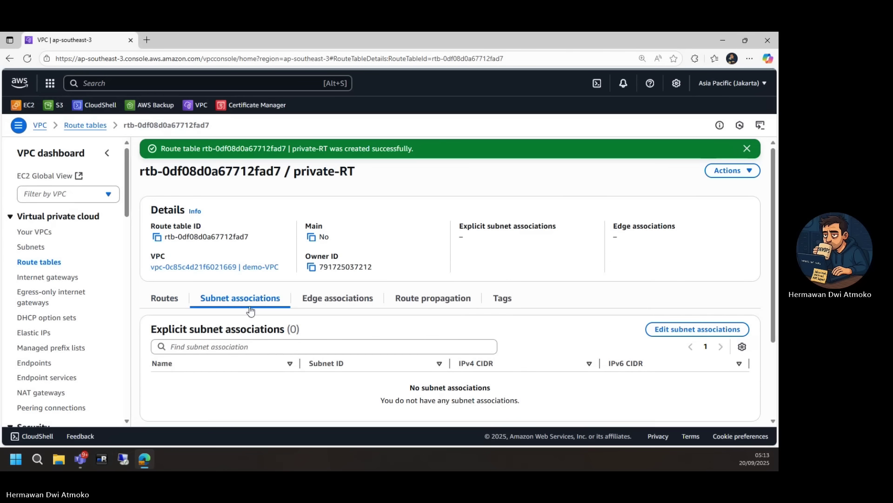
left_click(670, 329)
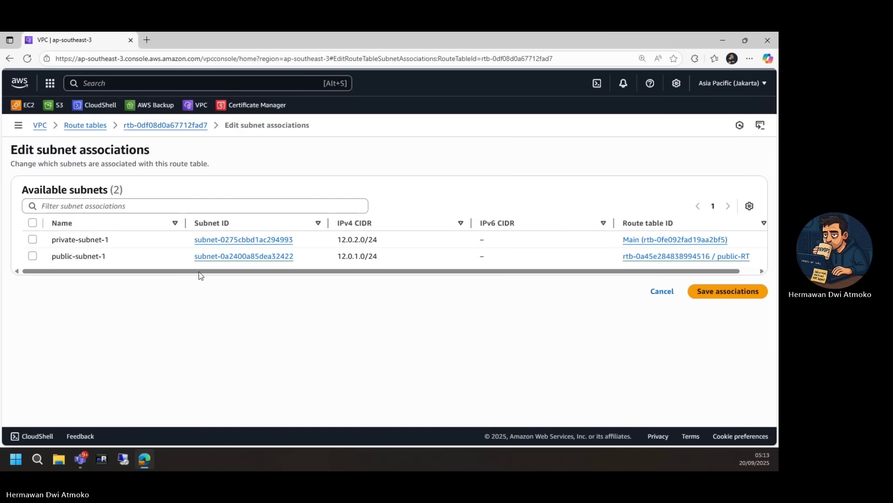
left_click(32, 239)
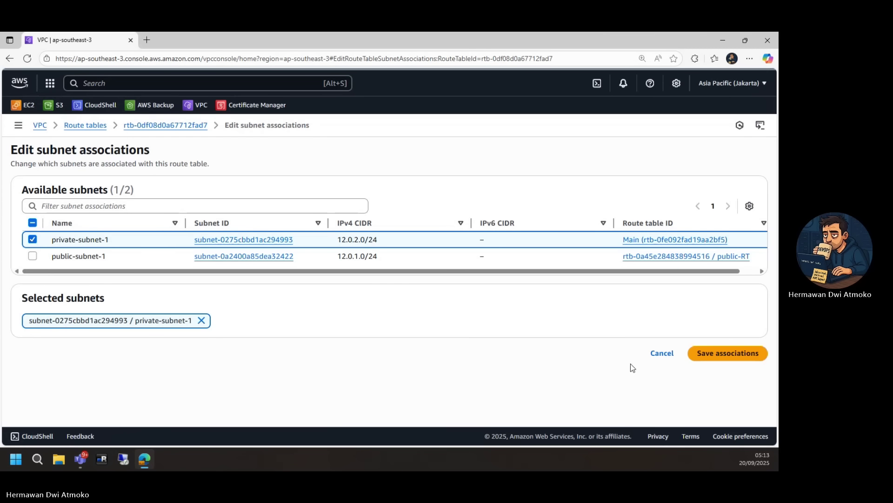
left_click(701, 359)
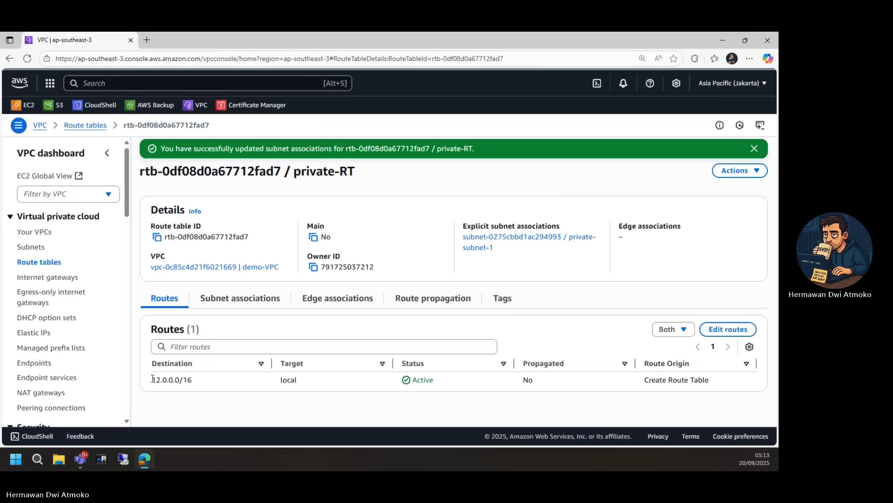
Step: Review the local route of private-RT and its explicit subnet association with private-subnet-1
left_click_drag(150, 379, 194, 378)
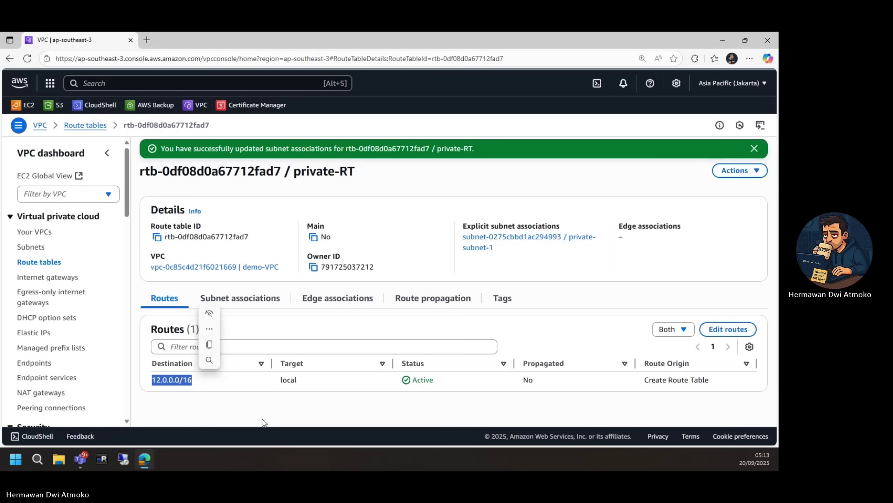
double_click(289, 380)
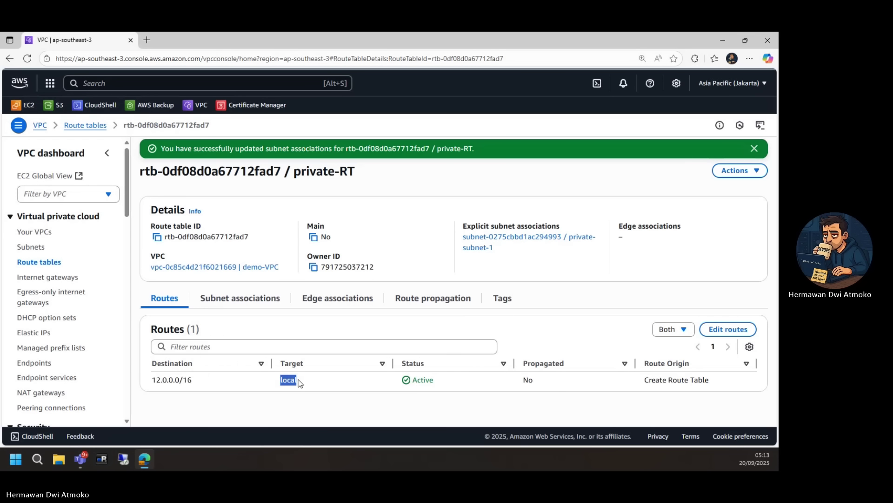
left_click(249, 302)
left_click_drag(151, 380, 213, 383)
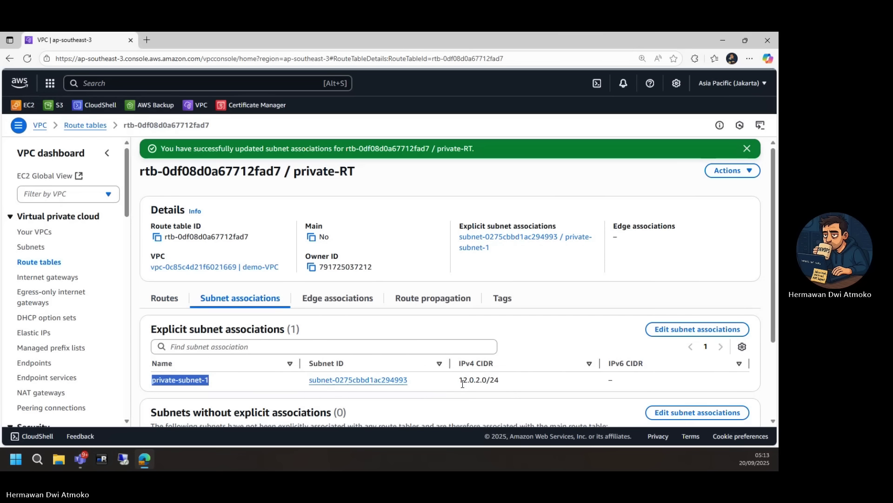
left_click_drag(463, 381, 502, 383)
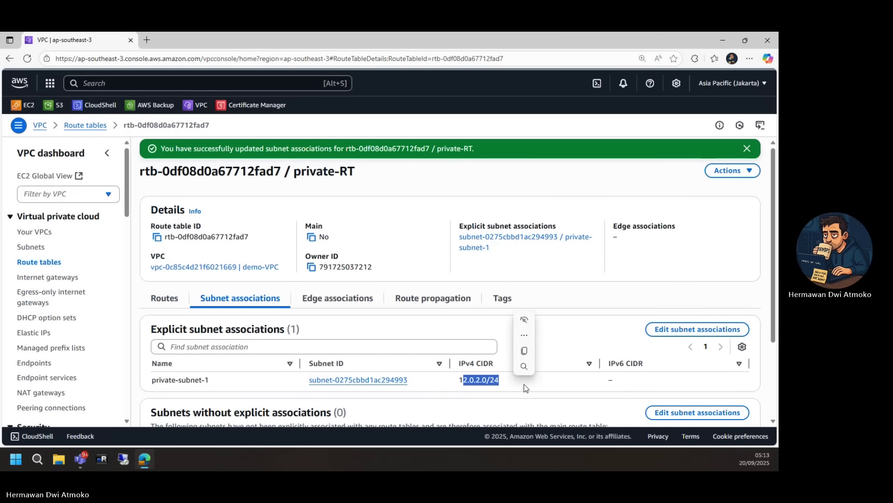
left_click(524, 384)
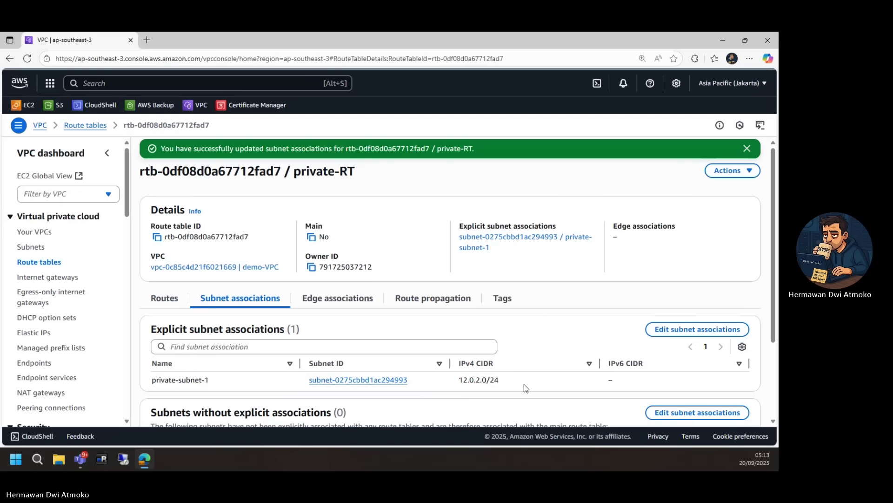
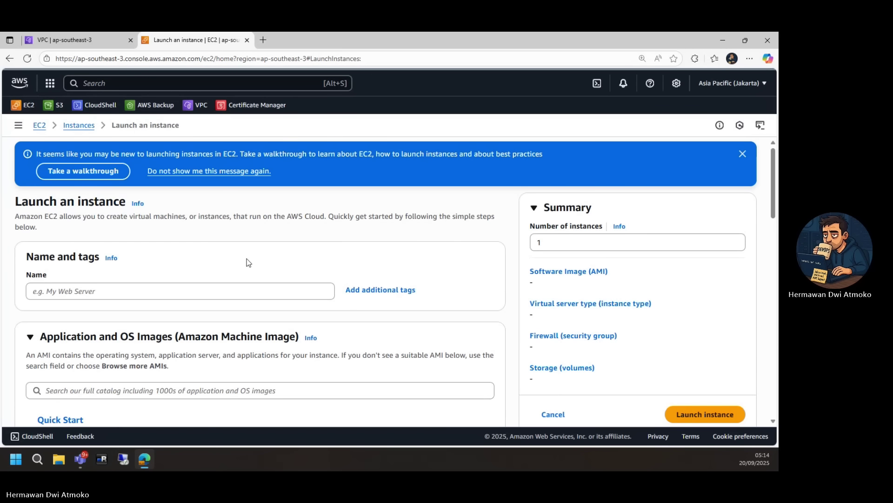
Step: Name the new EC2 instance ec2-bhagaskara-public and choose Windows as its operating system image
left_click(201, 291)
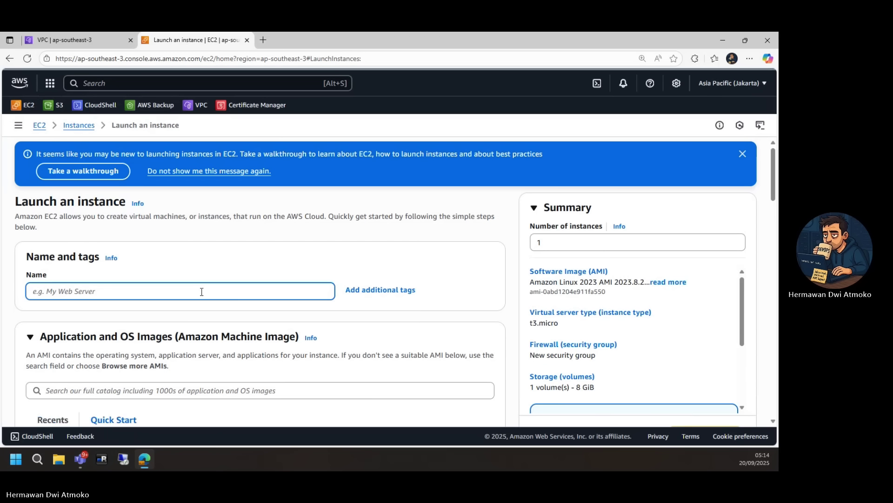
type("ec2-bhagaskara-public")
scroll(202, 292, "down", 3)
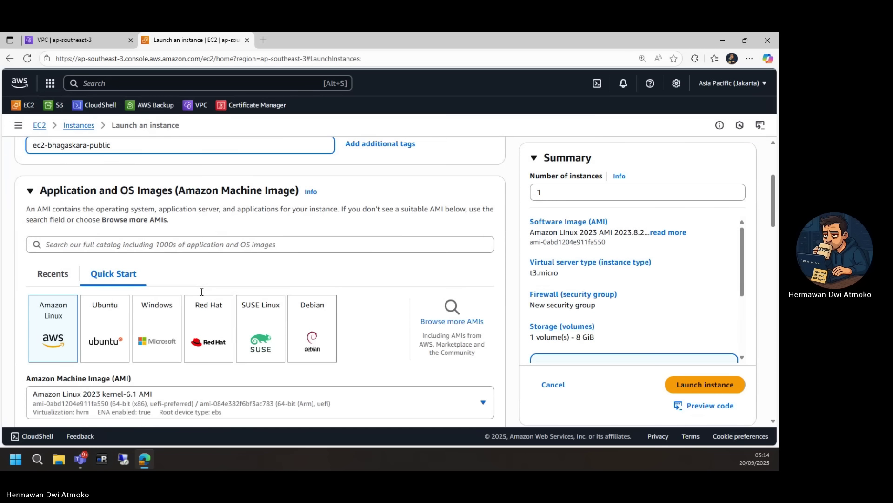
left_click(161, 312)
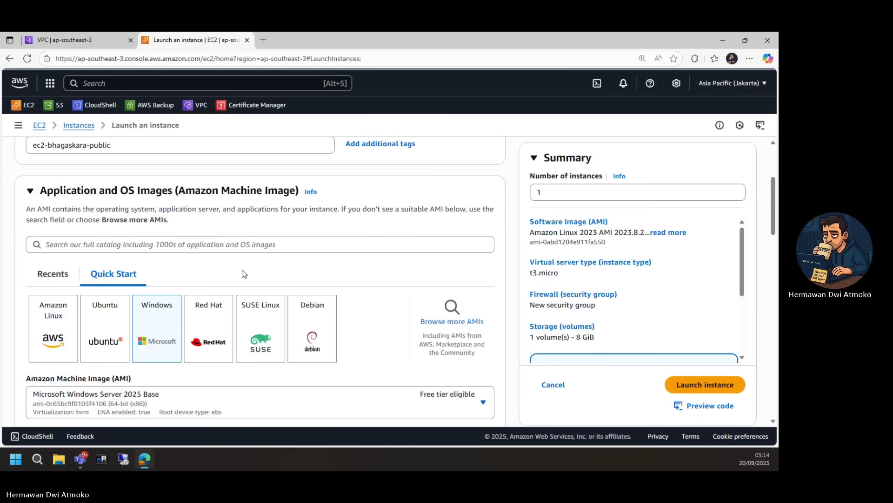
Step: Set the instance type of the new EC2 instance to t3.medium
scroll(242, 270, "down", 3)
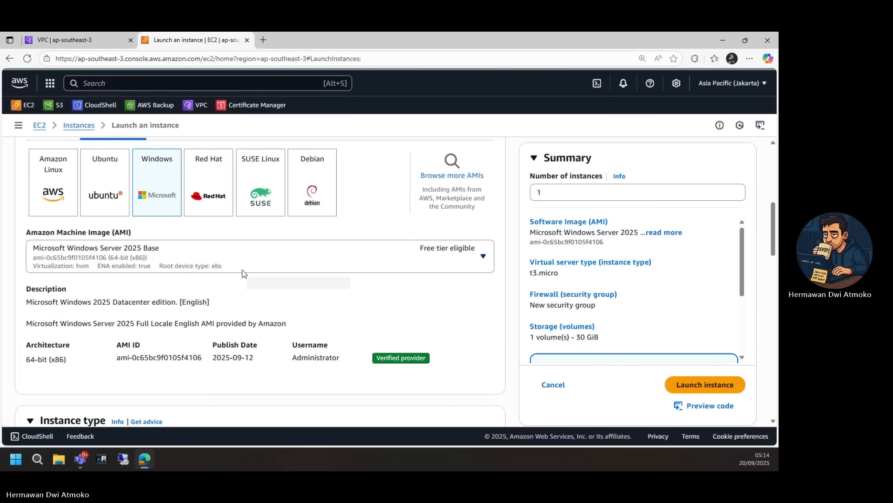
scroll(242, 273, "down", 3)
scroll(242, 273, "down", 1)
left_click(258, 280)
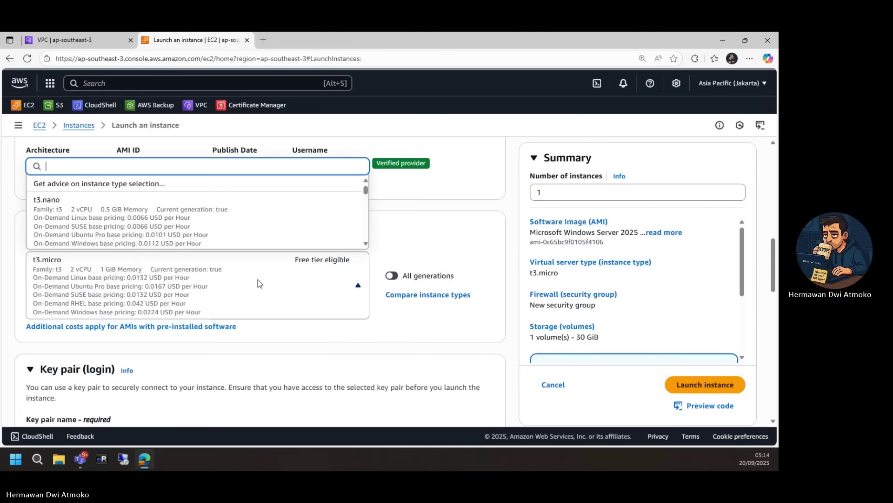
scroll(243, 231, "down", 4)
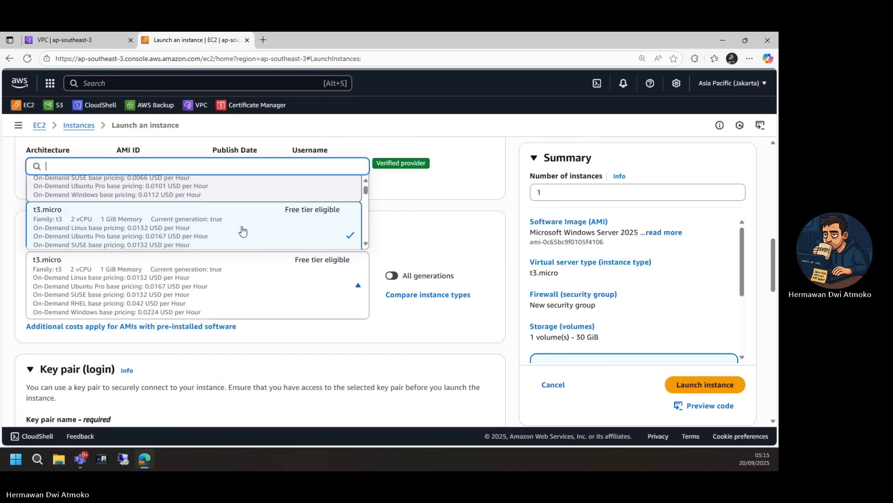
scroll(242, 232, "down", 1)
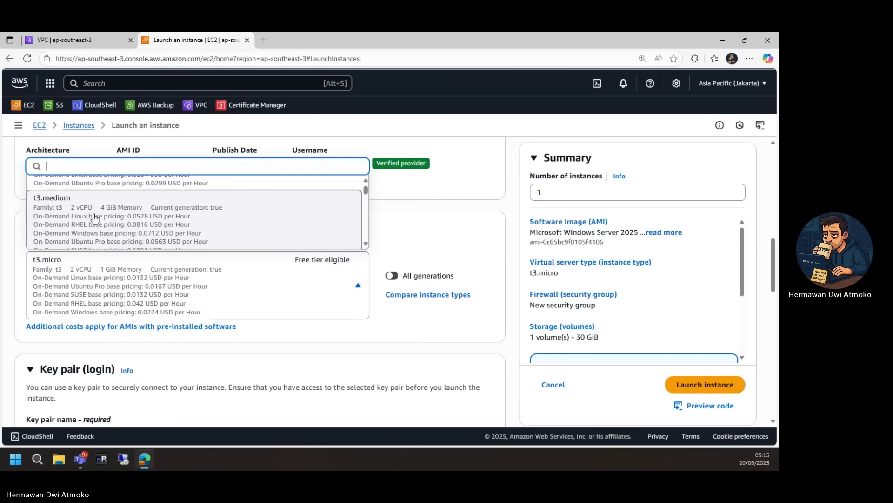
key("Return")
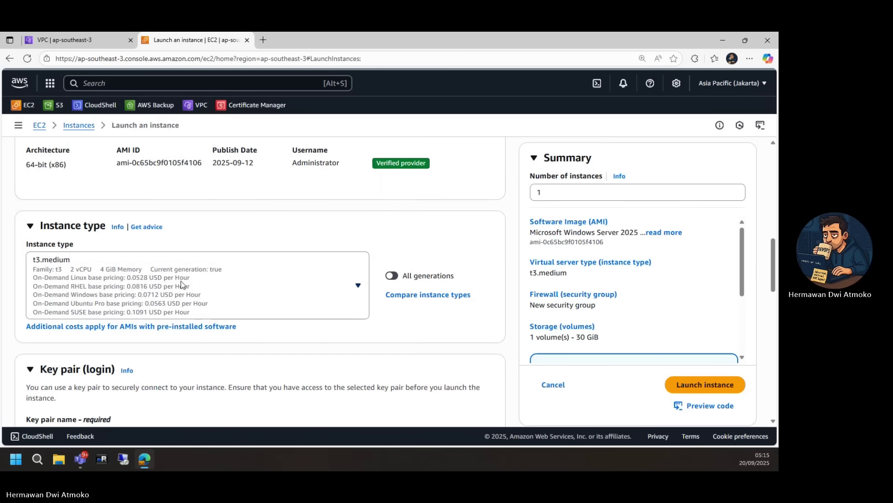
Step: Create a key pair named demokey with RSA type and .pem format for the new instance
scroll(182, 284, "down", 3)
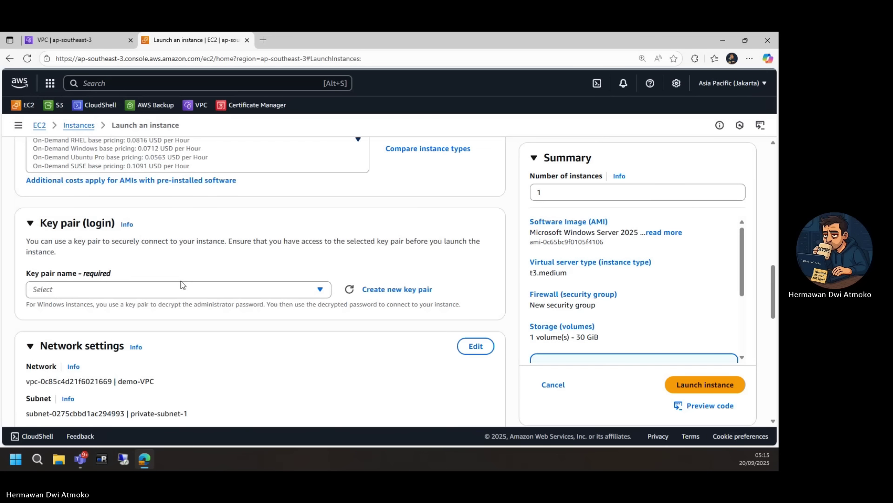
left_click(368, 291)
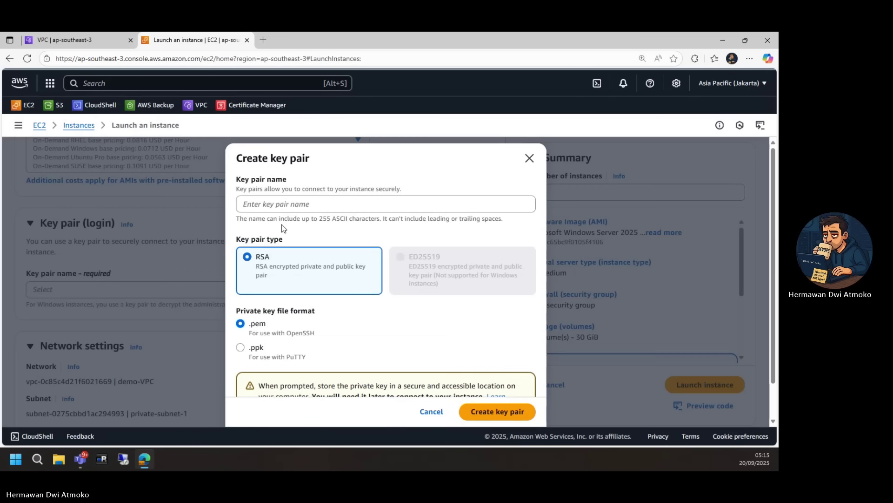
left_click(272, 205)
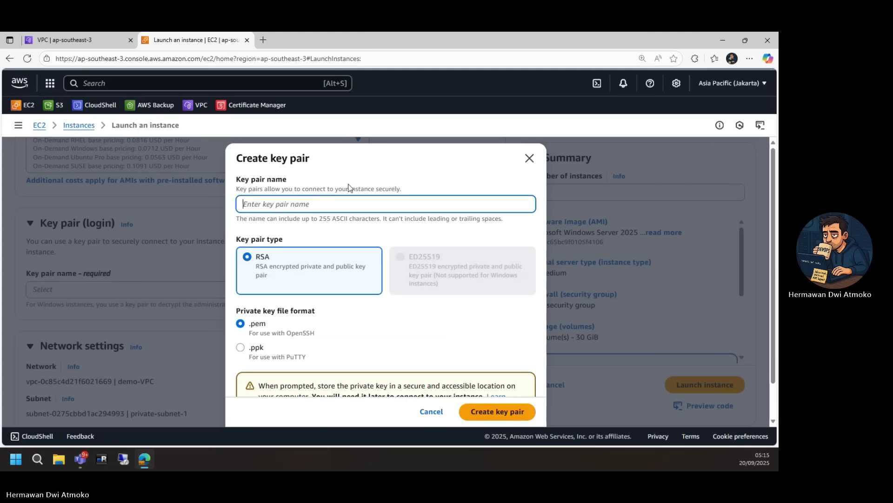
type("demokey")
left_click(476, 422)
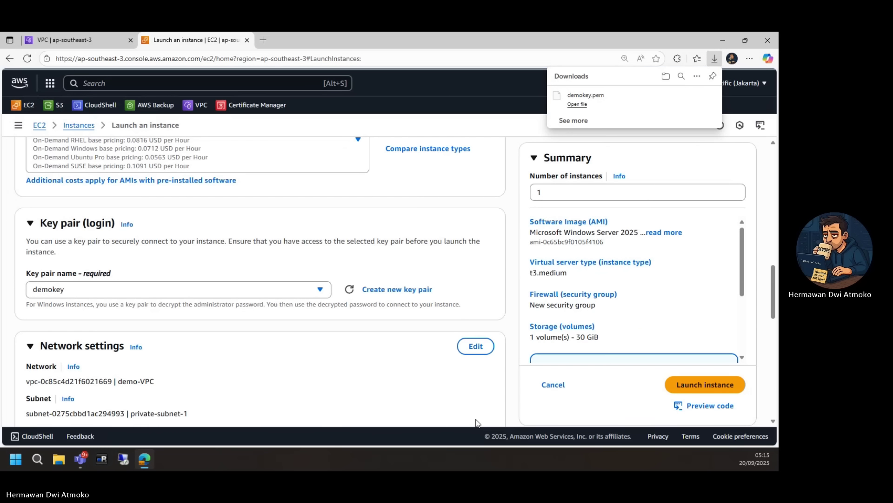
Step: Edit the network settings to use demo-VPC and public-subnet-1, and enable auto-assign public IP
scroll(345, 367, "down", 3)
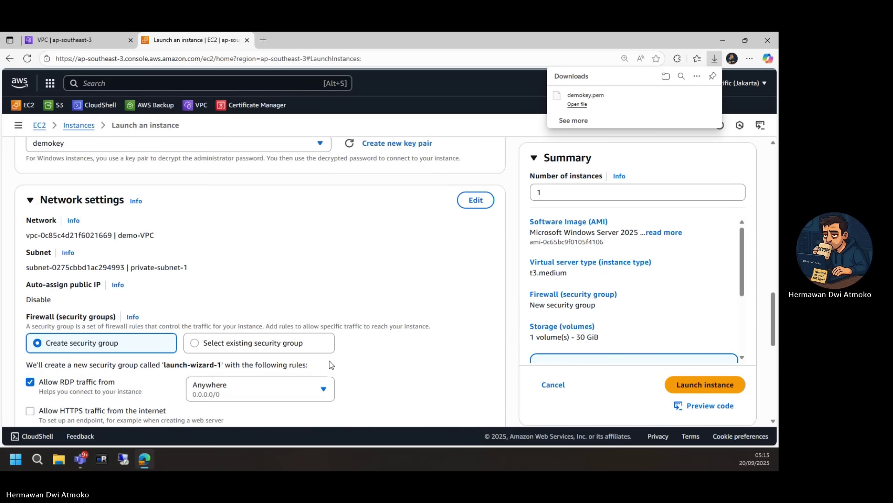
scroll(331, 364, "down", 1)
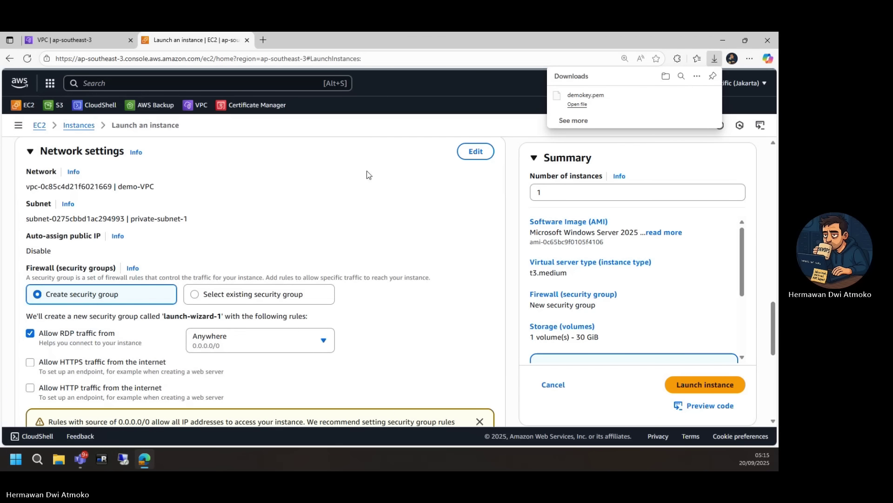
left_click(472, 155)
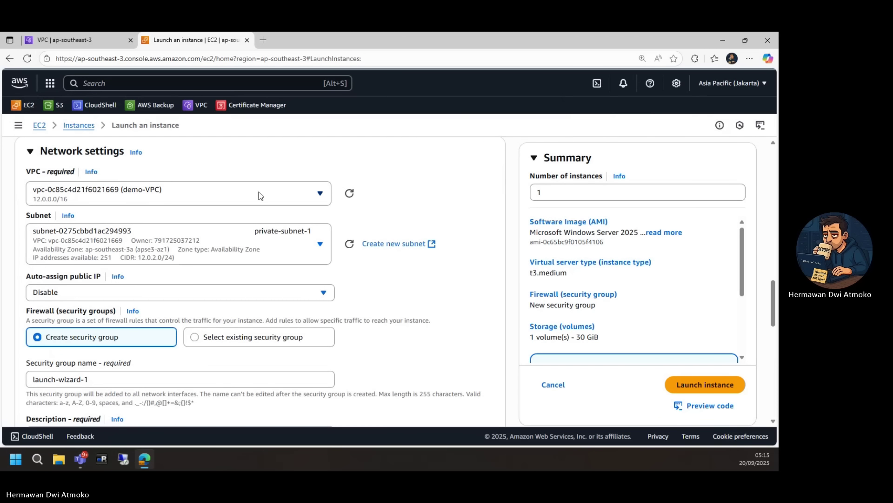
left_click(259, 194)
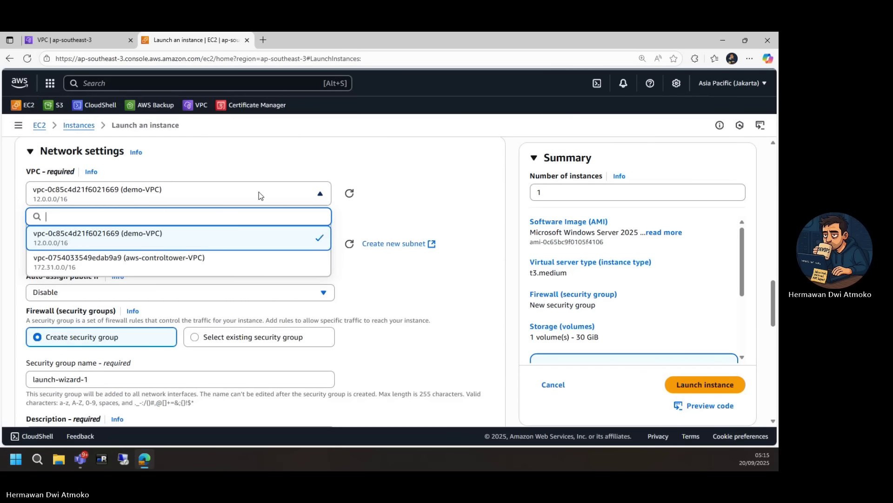
left_click(146, 246)
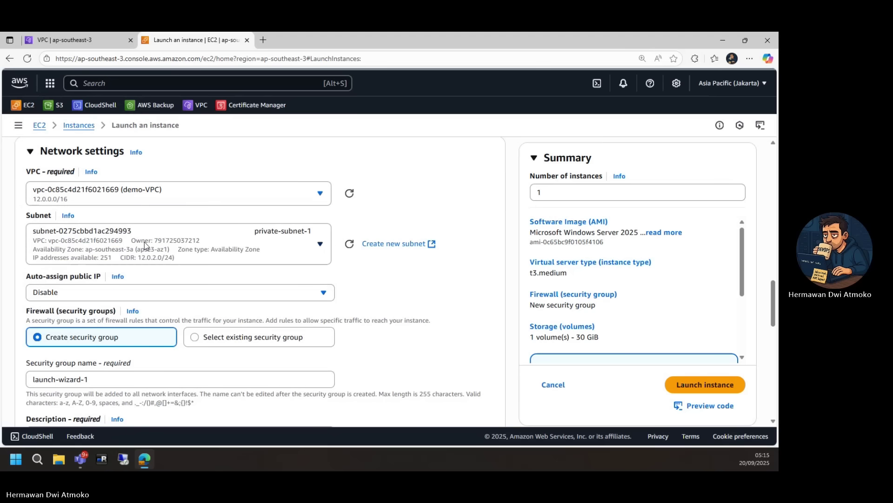
left_click(187, 244)
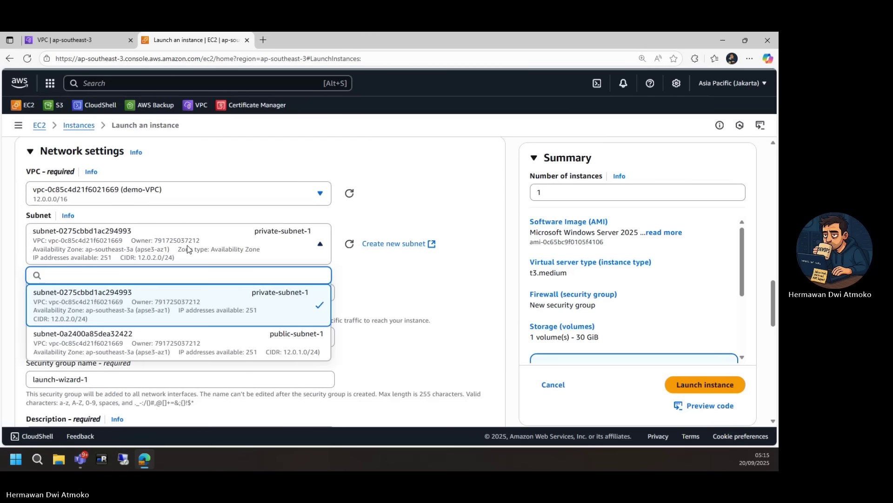
left_click(280, 343)
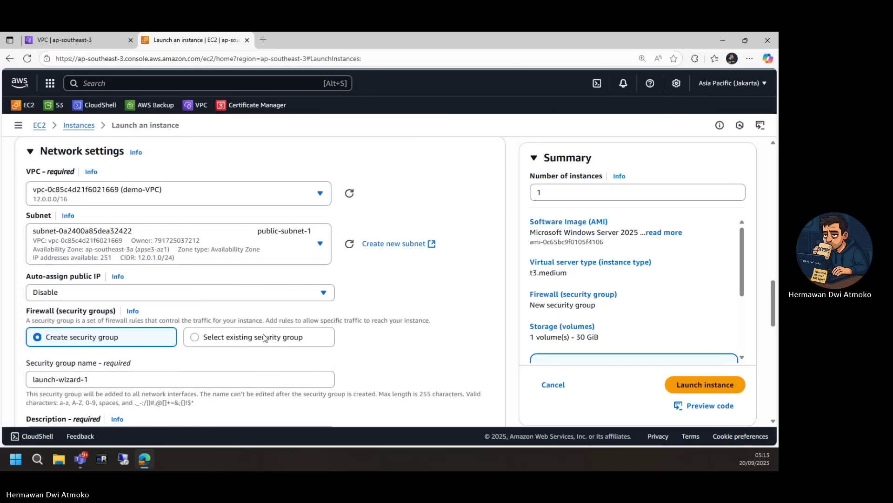
left_click(73, 292)
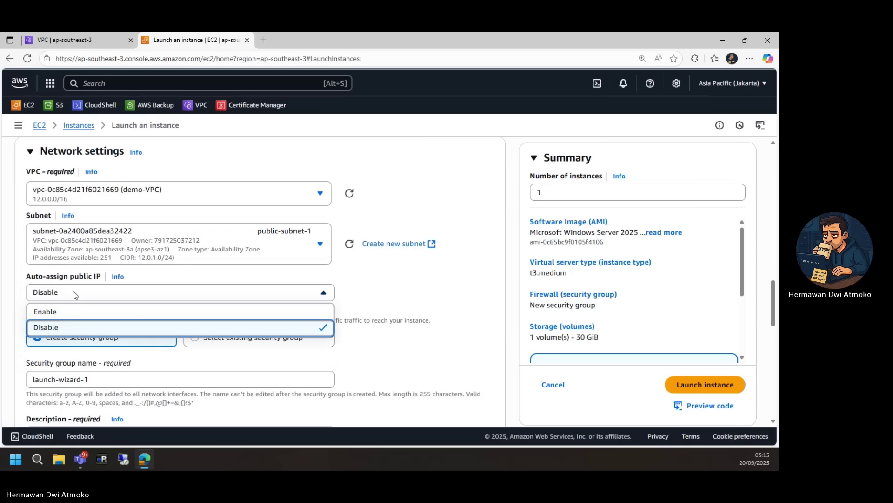
left_click(49, 311)
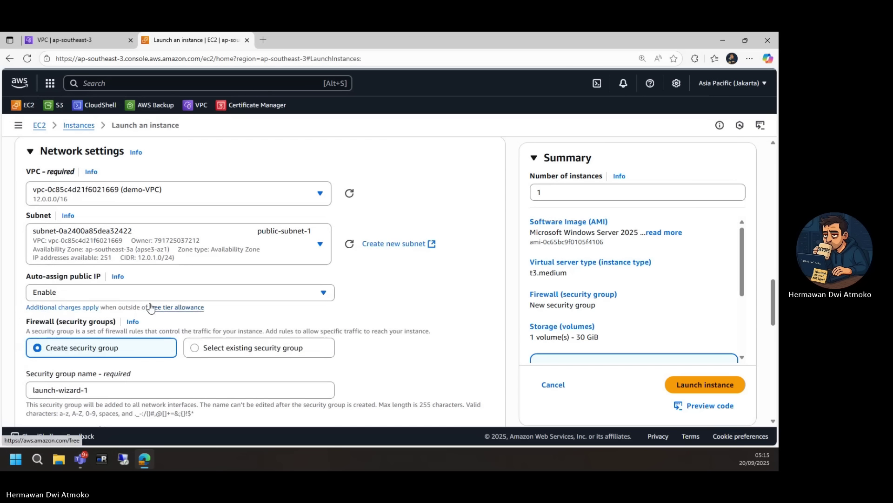
Step: Name the new security group demo-sg-public
scroll(150, 305, "down", 2)
scroll(150, 306, "down", 1)
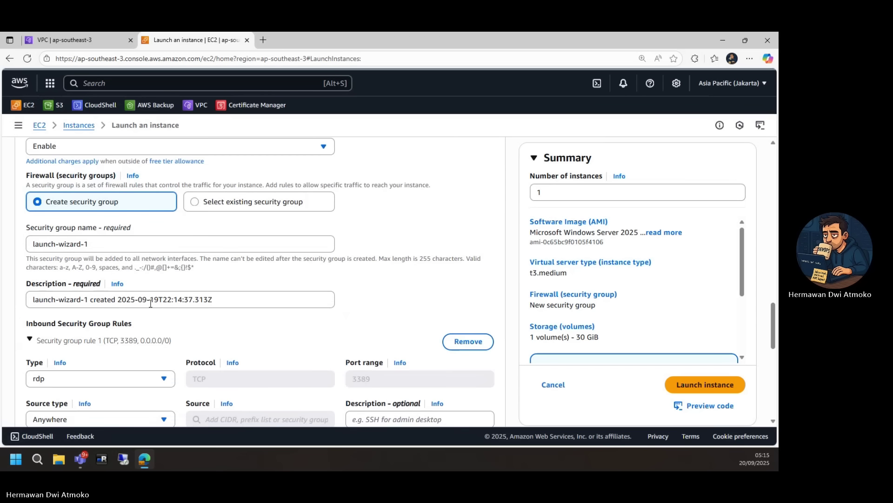
triple_click(118, 247)
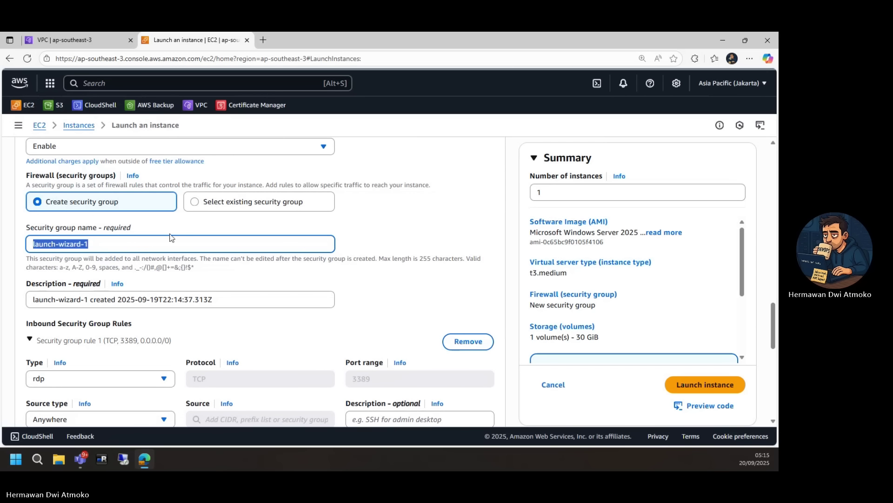
type("demo-sg-")
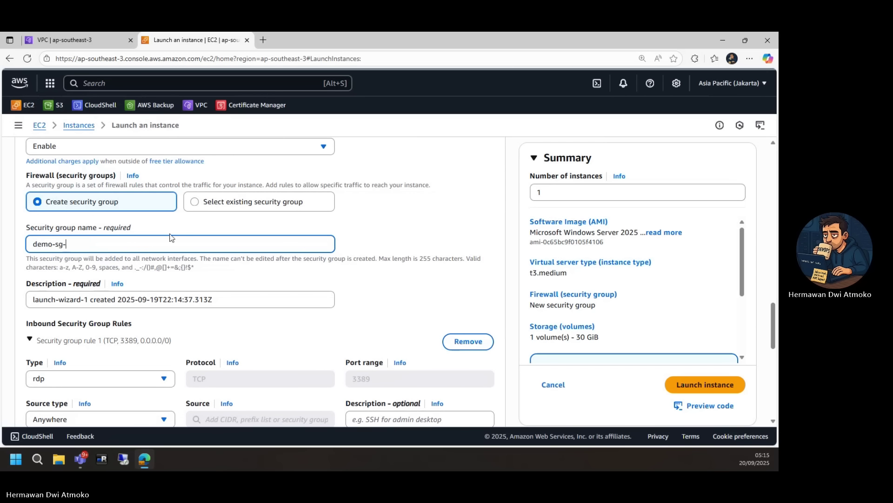
type("public")
Step: Keep the inbound rule as rdp with source Anywhere and describe it as "Open RDP from Public"
scroll(172, 237, "down", 3)
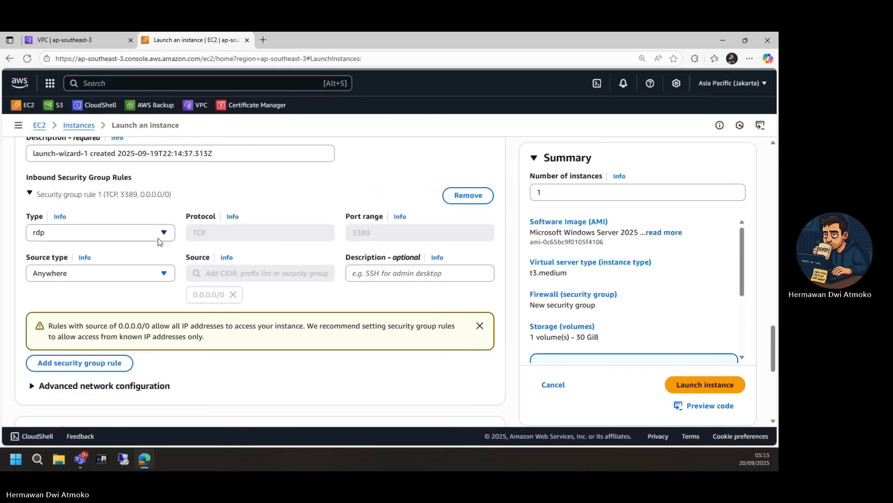
left_click(110, 232)
left_click(104, 232)
left_click(135, 274)
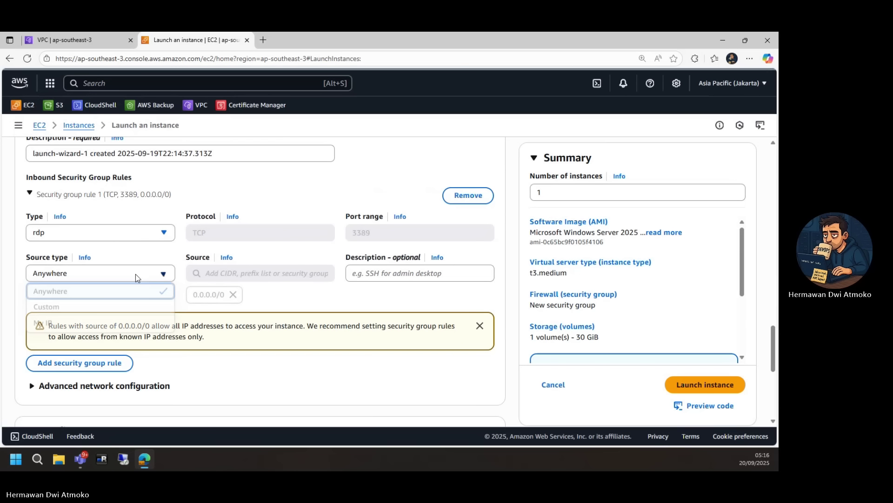
left_click(106, 297)
left_click(392, 275)
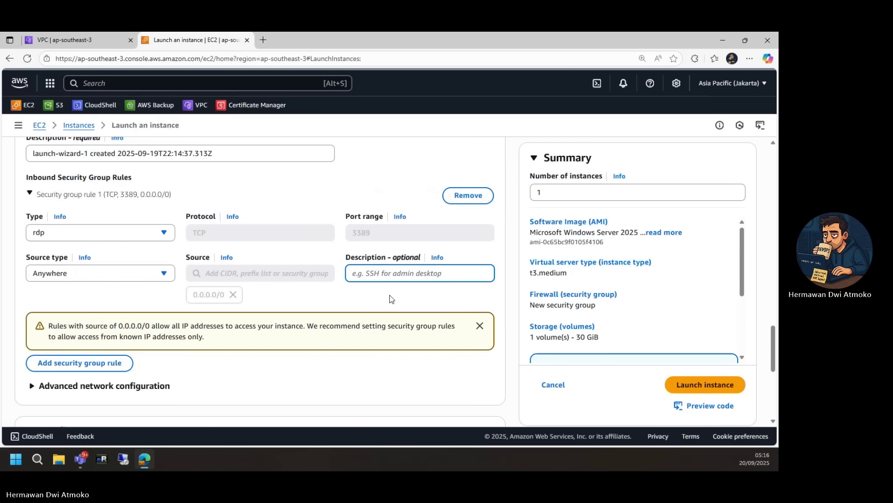
type("Open")
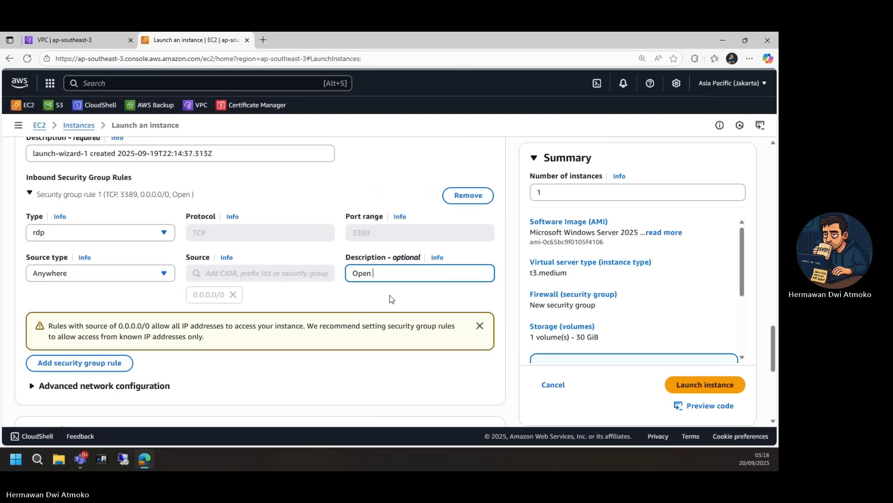
type(" RDP from Public")
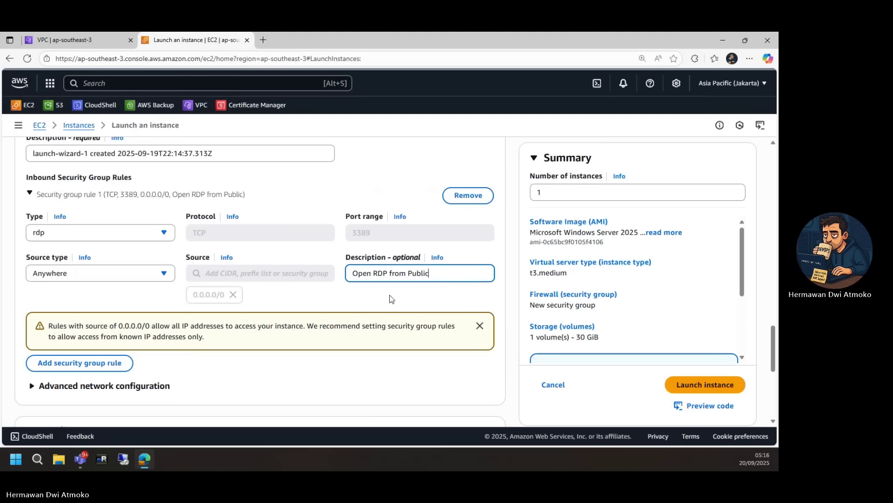
Step: Launch the ec2-bhagaskara-public instance and return to the list of instances
left_click(683, 387)
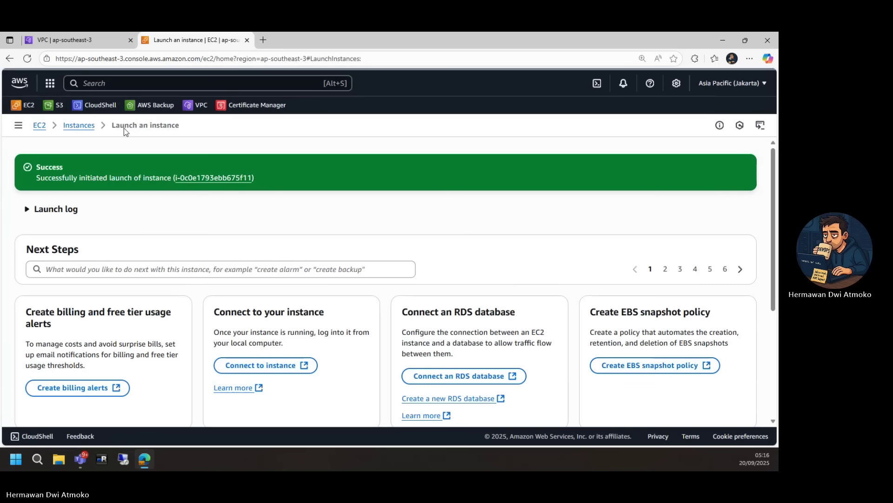
left_click(85, 126)
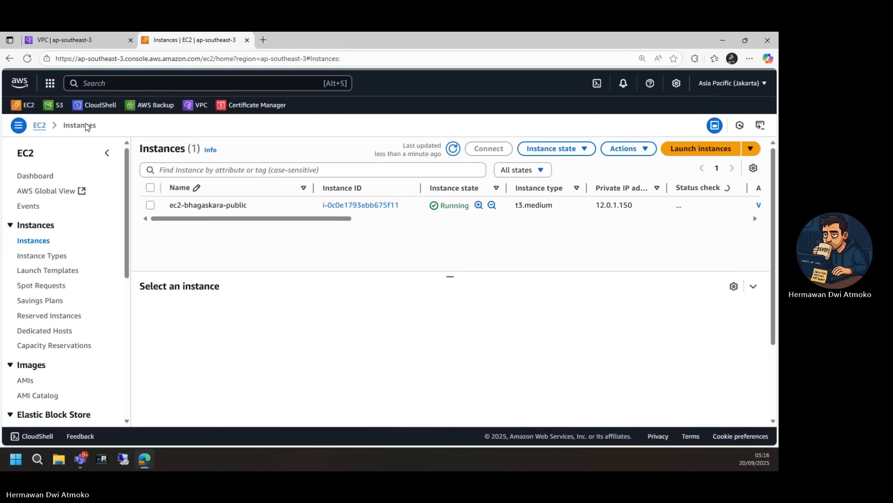
Step: Start another EC2 instance named ec2-bhagaskara-private with Windows as its operating system image
left_click(675, 154)
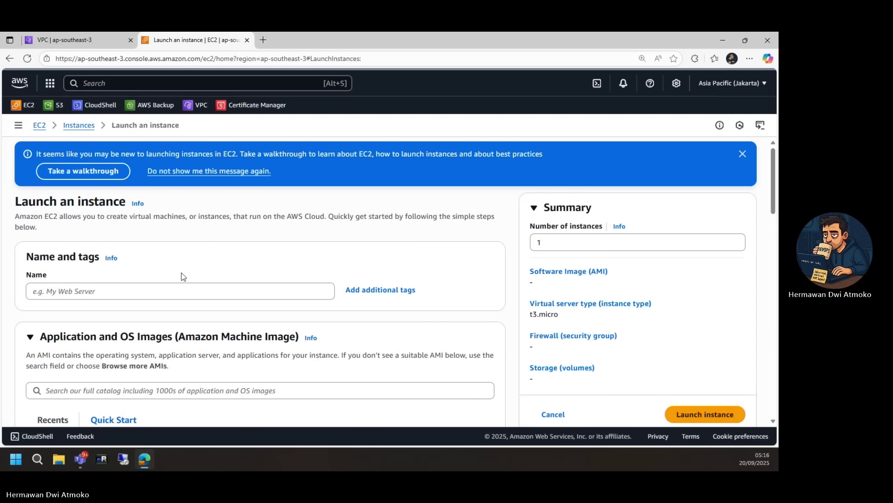
left_click(161, 291)
type("ec")
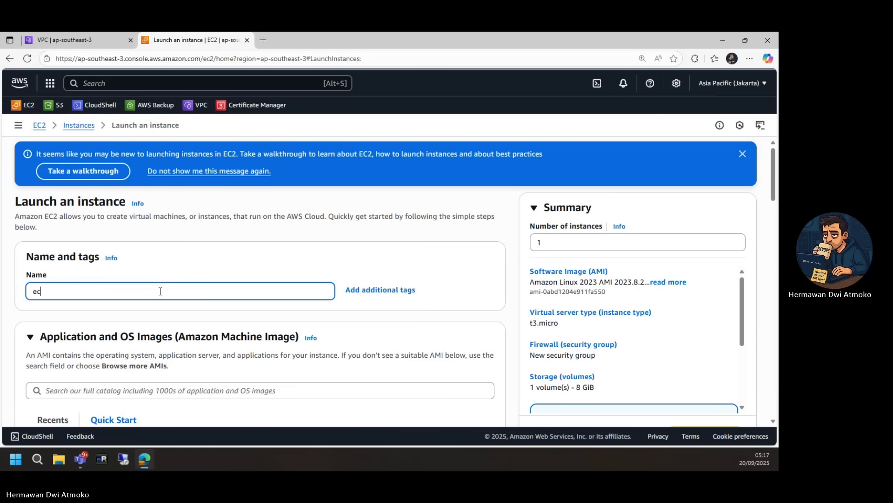
type("2-bhagaskara-private")
scroll(160, 291, "down", 4)
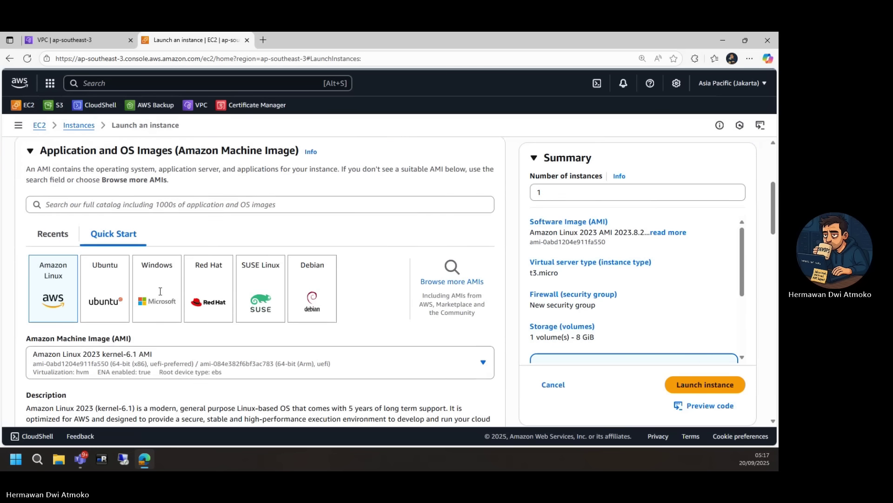
left_click(159, 296)
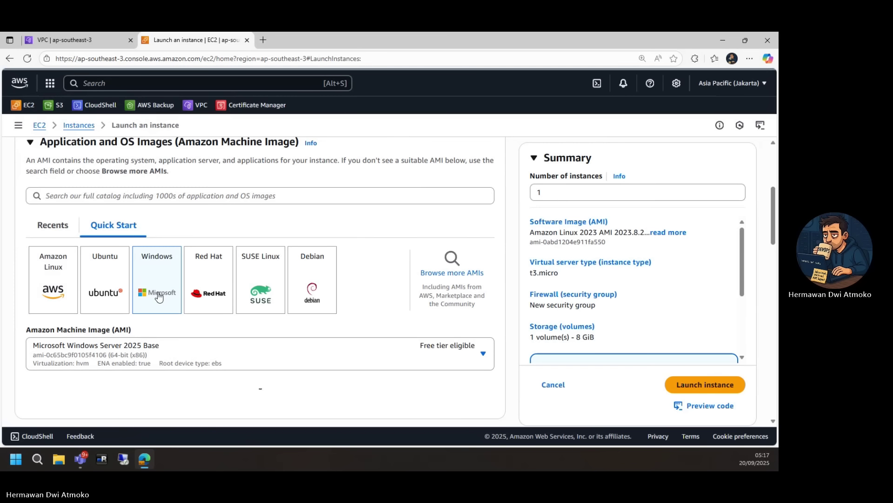
Step: Set the instance type of ec2-bhagaskara-private to t3.medium
scroll(159, 296, "down", 3)
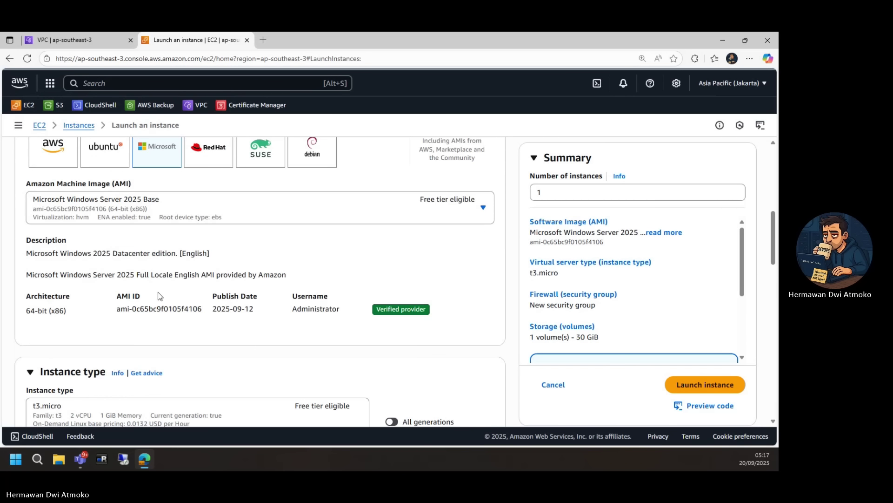
scroll(158, 292, "down", 3)
left_click(158, 292)
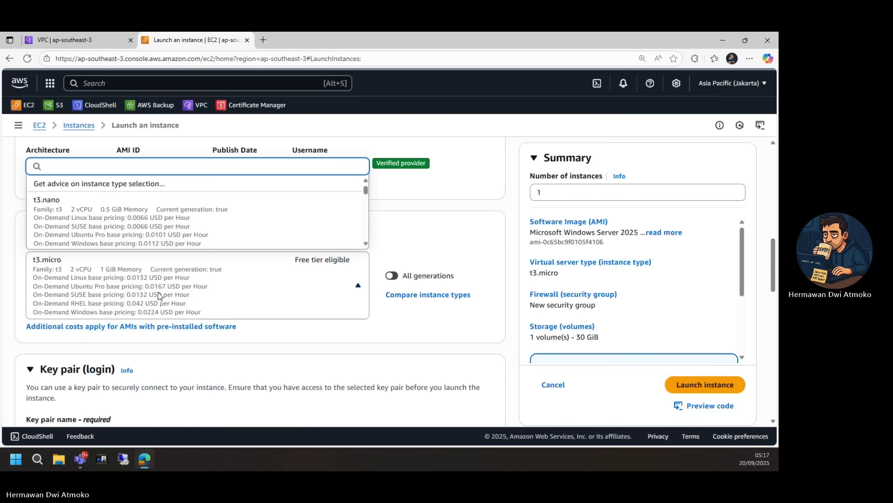
scroll(183, 240, "down", 3)
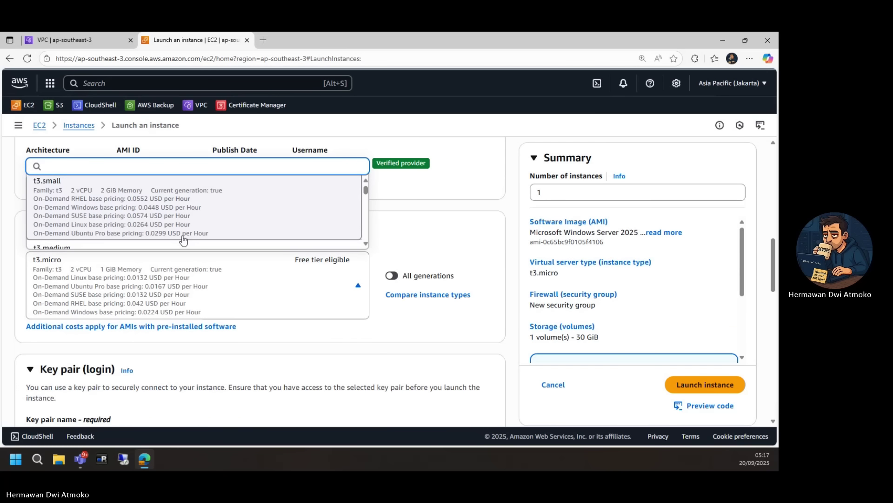
scroll(183, 240, "down", 2)
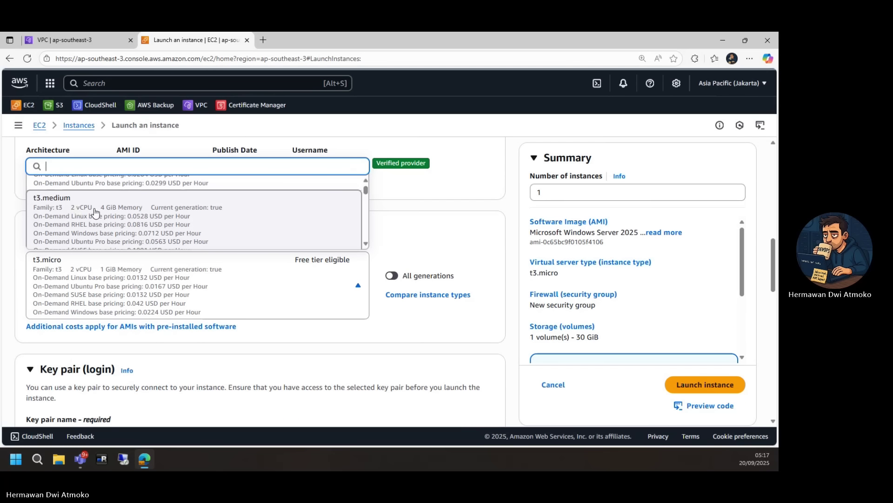
key("Return")
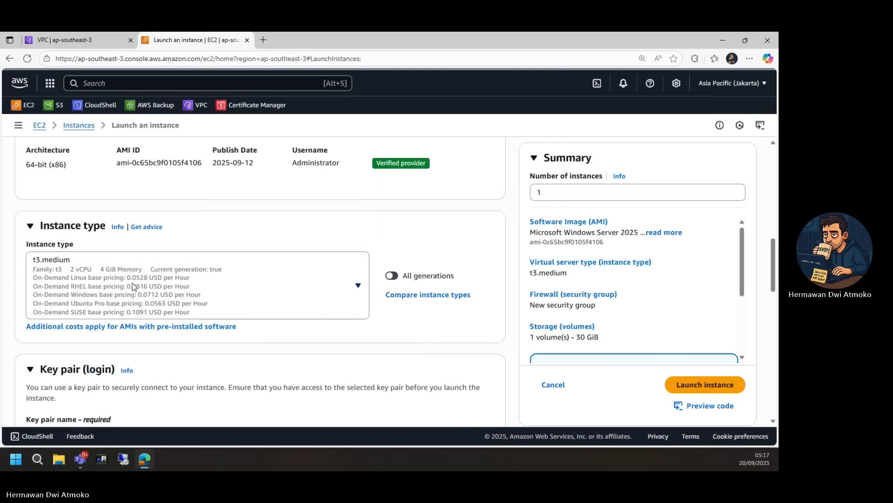
Step: Choose the existing key pair demokey for the ec2-bhagaskara-private instance
scroll(133, 284, "down", 4)
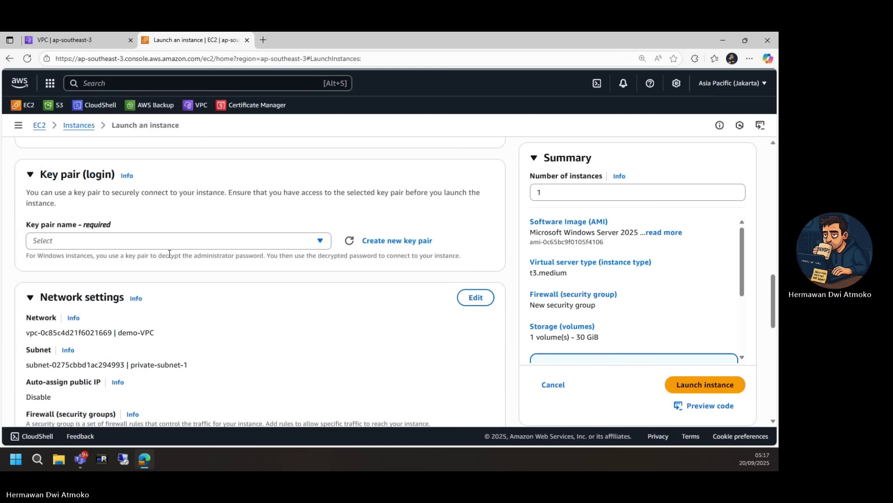
left_click(176, 245)
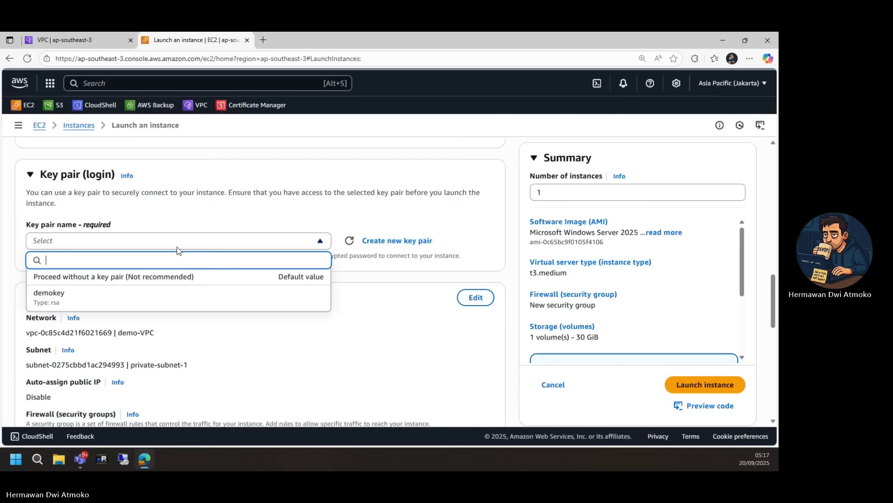
left_click(84, 303)
scroll(159, 311, "down", 2)
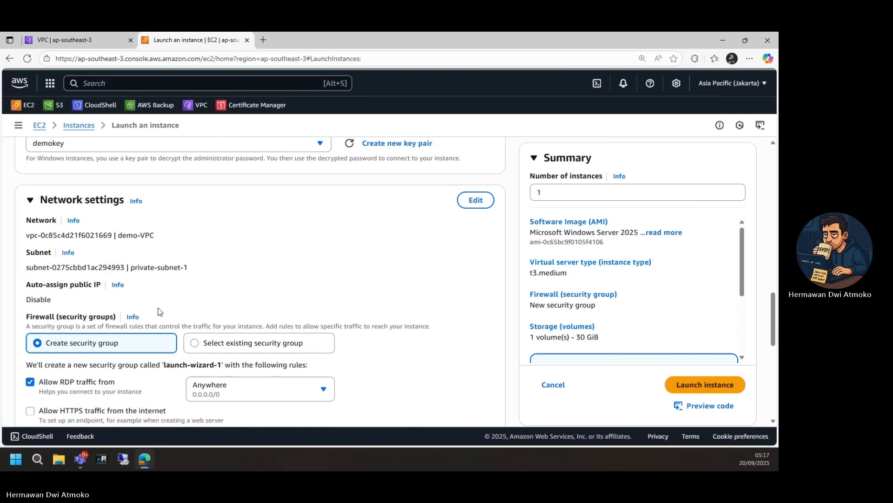
Step: Edit the network settings to place the instance in demo-VPC and private-subnet-1 with auto-assigned public IP disabled
scroll(160, 311, "down", 1)
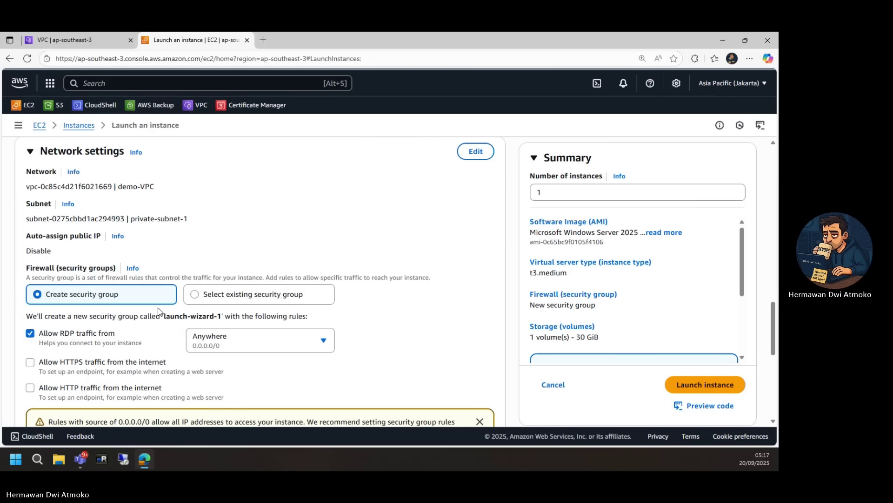
left_click(467, 160)
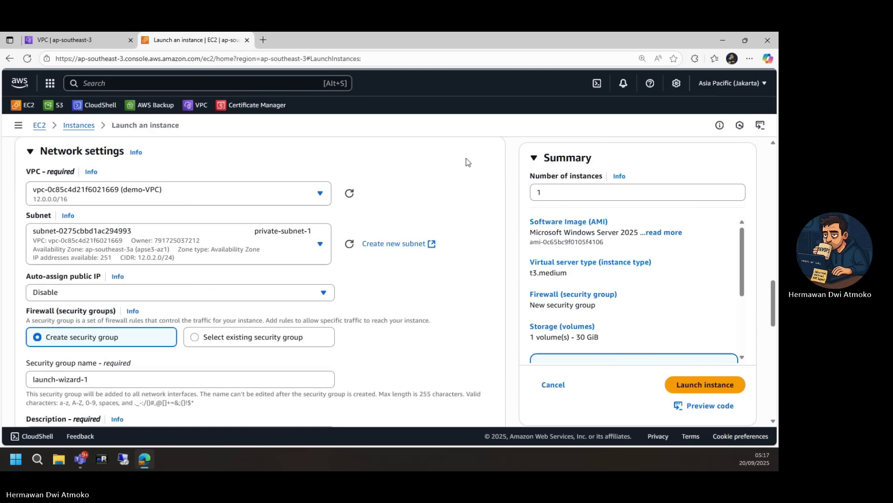
left_click(240, 198)
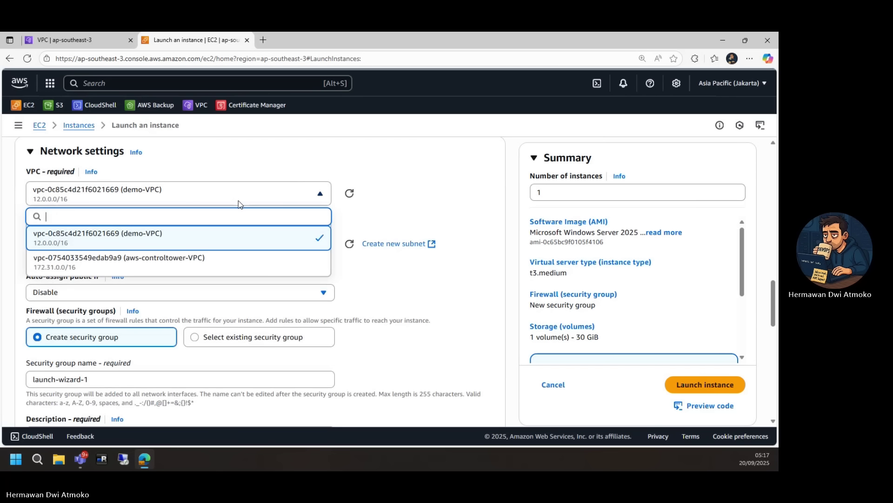
left_click(185, 240)
left_click(185, 248)
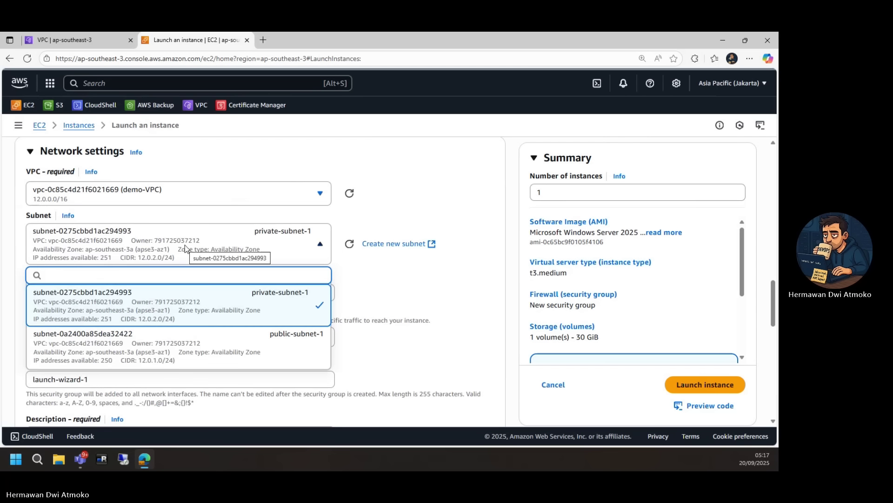
left_click(273, 299)
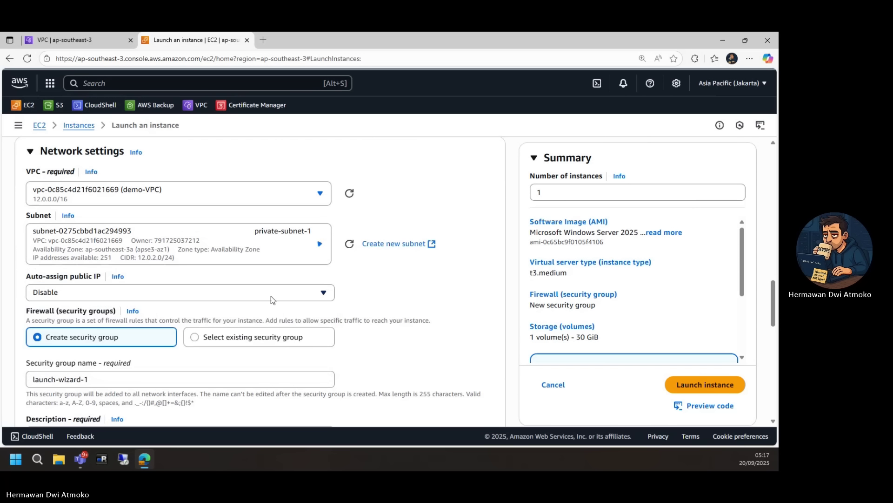
left_click(196, 293)
left_click(136, 332)
Step: Name the instance's new security group demo-sg-private
scroll(135, 331, "down", 1)
scroll(135, 328, "down", 2)
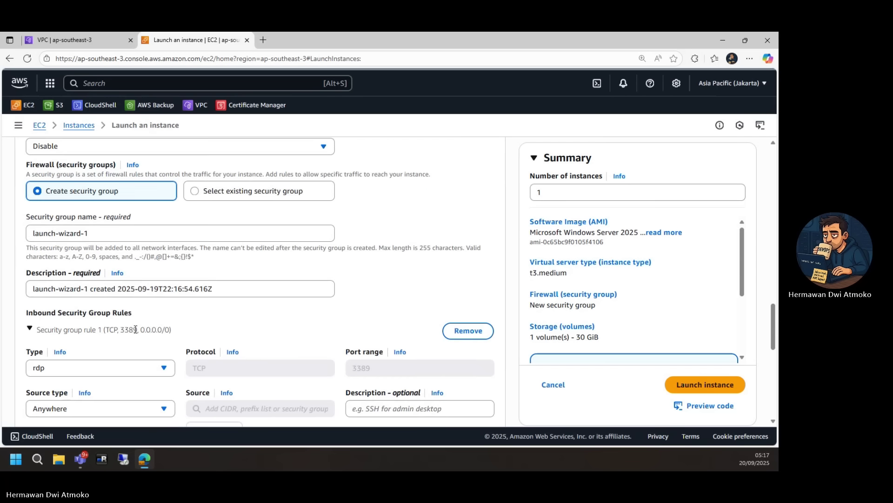
triple_click(118, 235)
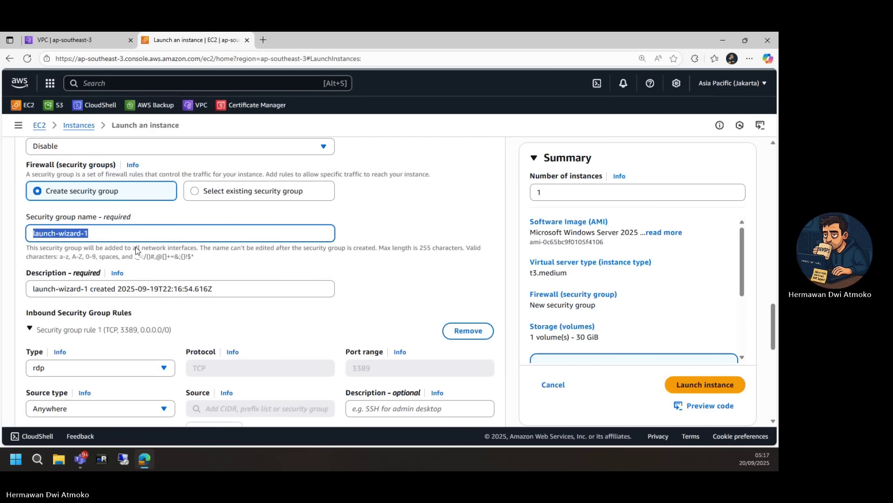
type("d")
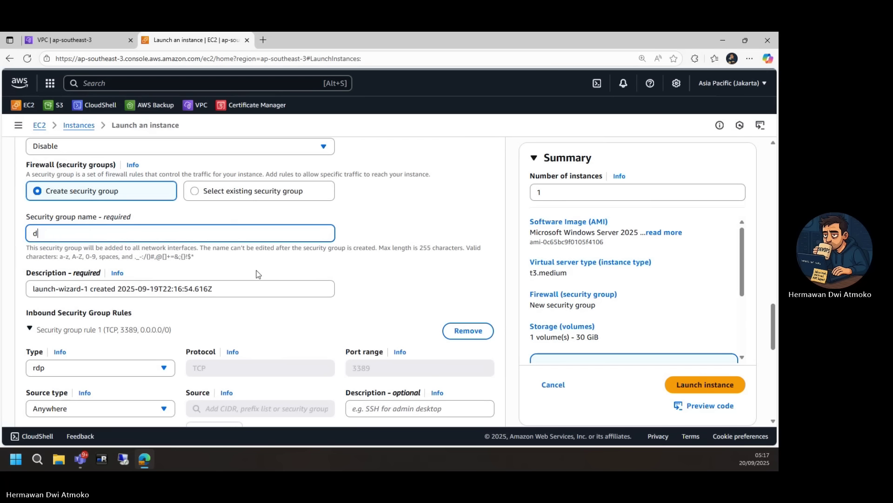
type("emo-sg-private")
Step: Restrict the RDP inbound rule to a custom source of 12.0.0.0/16
scroll(259, 274, "down", 1)
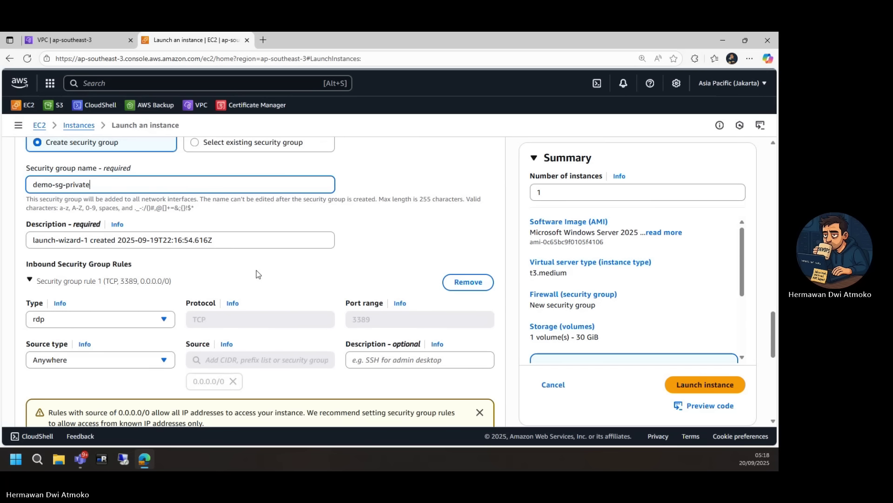
left_click(103, 360)
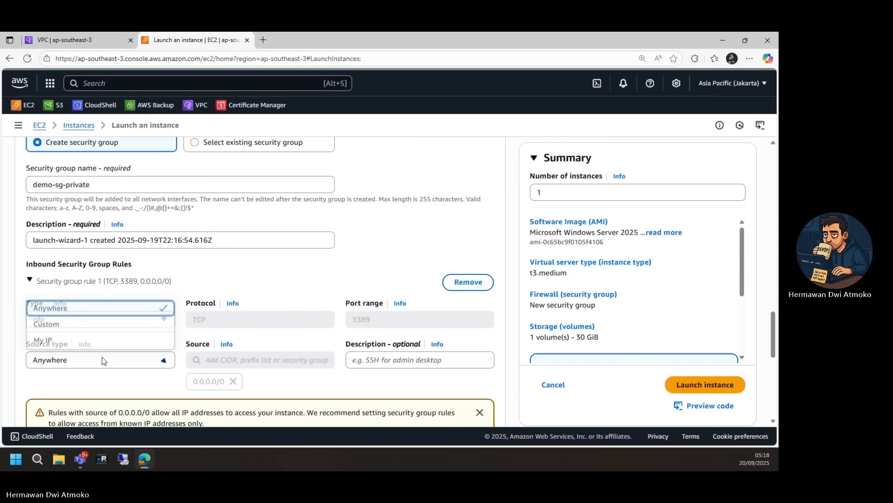
left_click(54, 329)
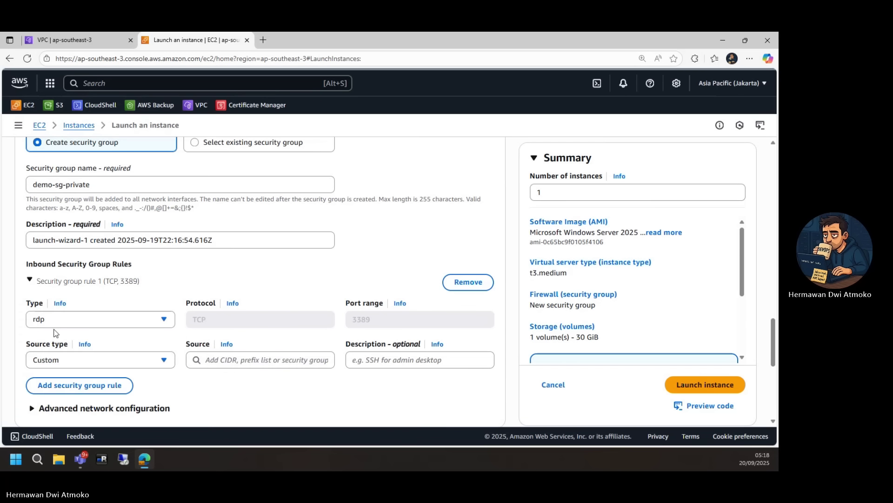
left_click(244, 361)
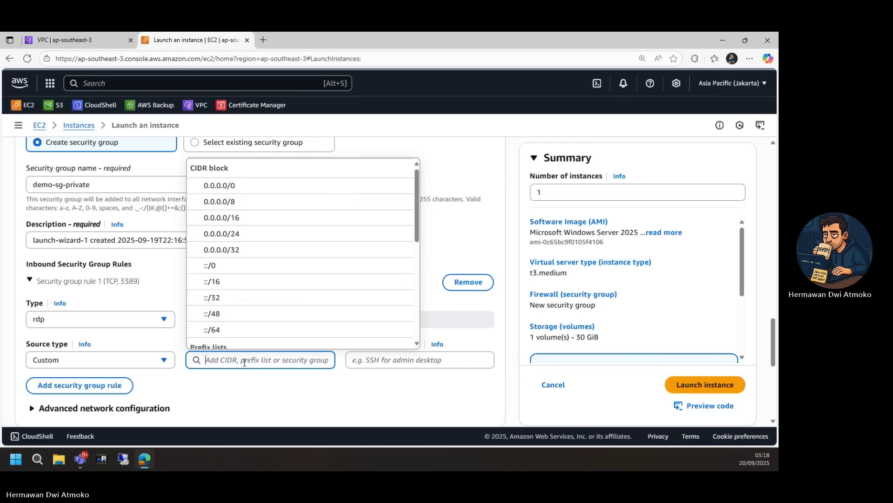
type("12")
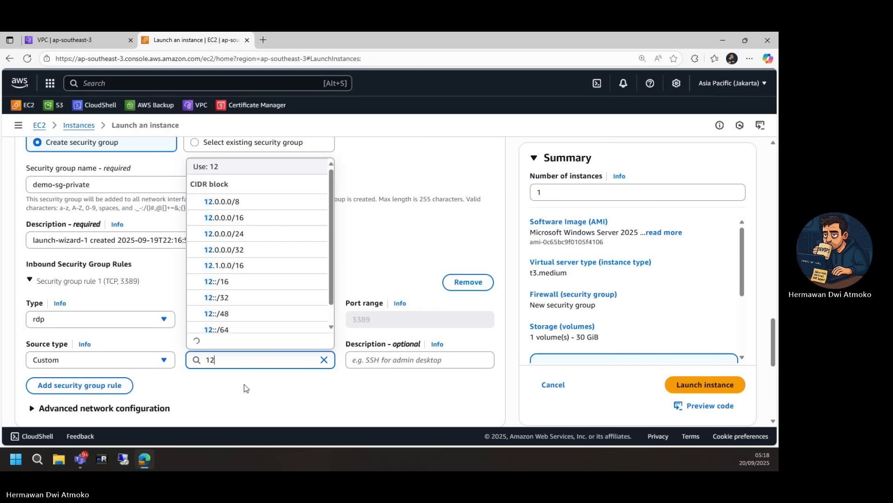
type(".0.0.0")
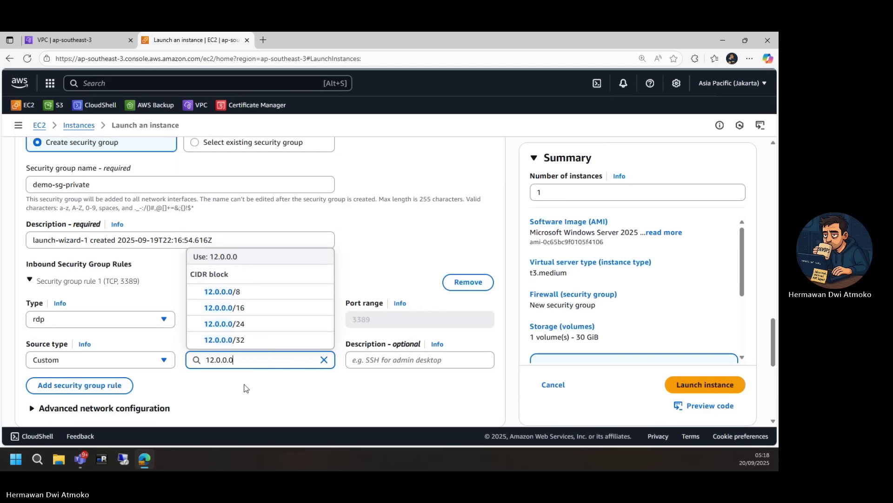
type("/16")
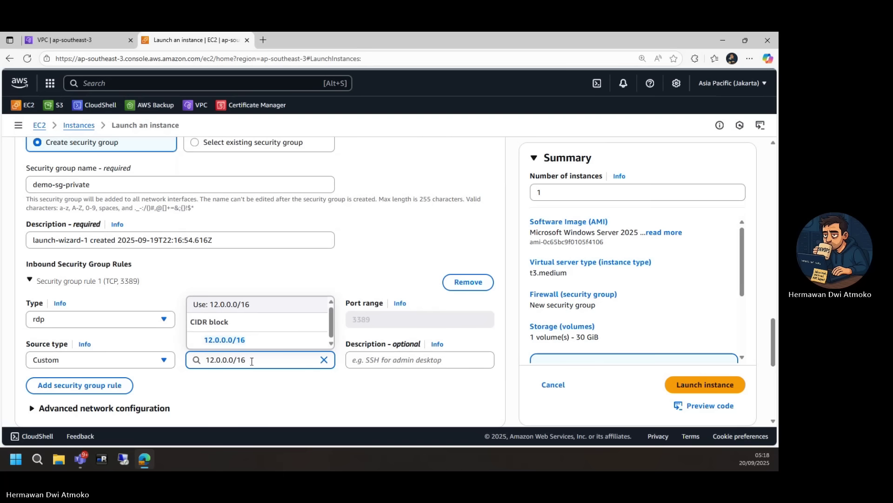
left_click(256, 339)
Step: Describe the RDP inbound rule as "Open RDP from CIDR VPC"
left_click(434, 359)
type("Open")
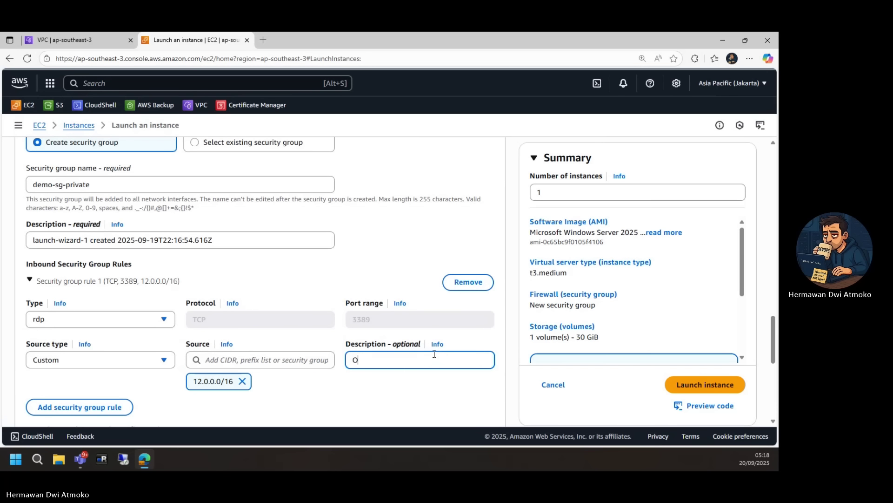
type("DP from ")
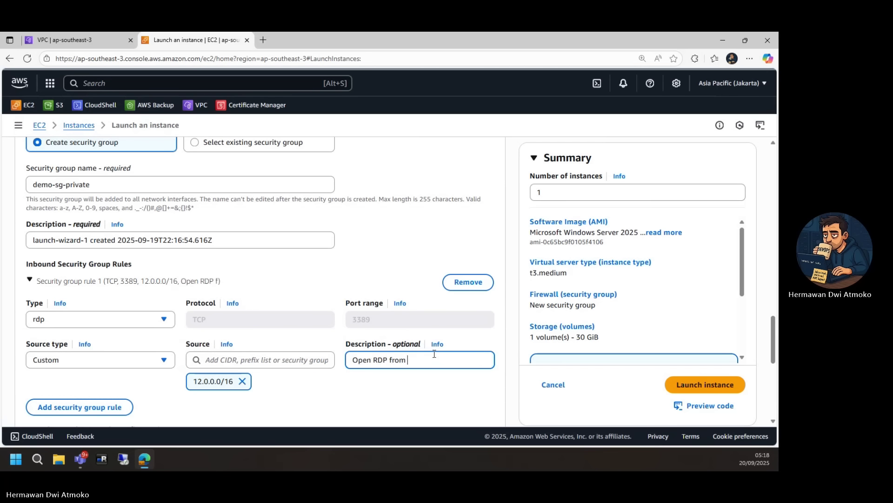
type("CIDR VPC")
Step: Launch the ec2-bhagaskara-private instance, then return to the list of instances and refresh its status
left_click(677, 392)
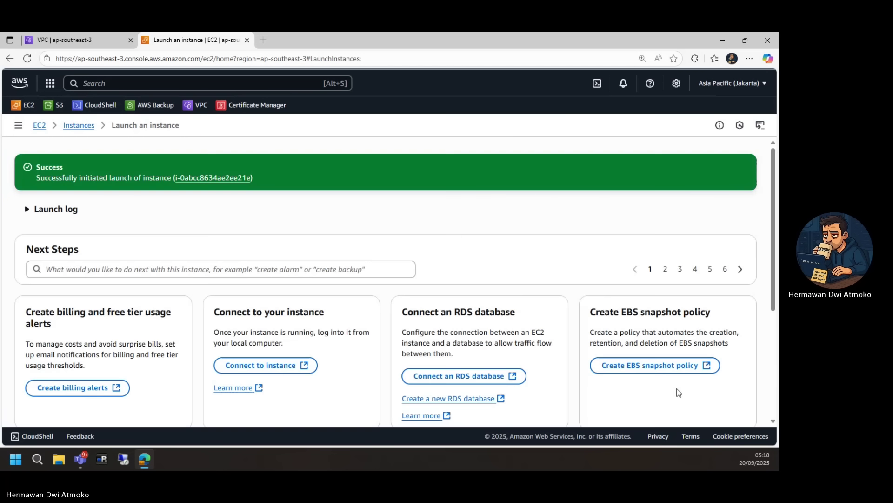
left_click(76, 126)
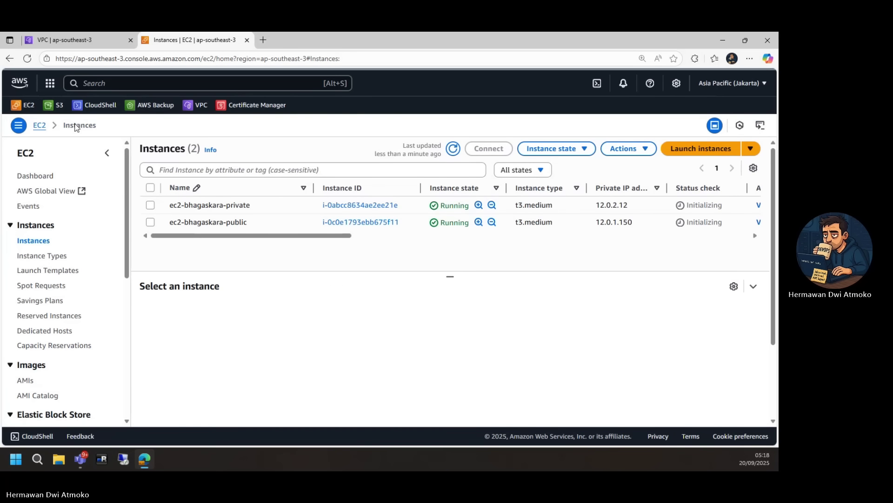
left_click(453, 150)
left_click(454, 150)
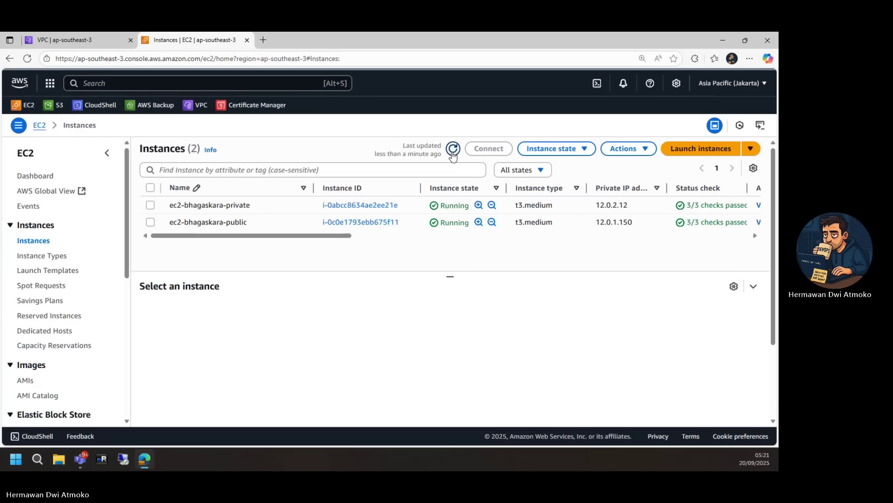
Step: Compare the public IPv4 address details of ec2-bhagaskara-private and ec2-bhagaskara-public
left_click(150, 205)
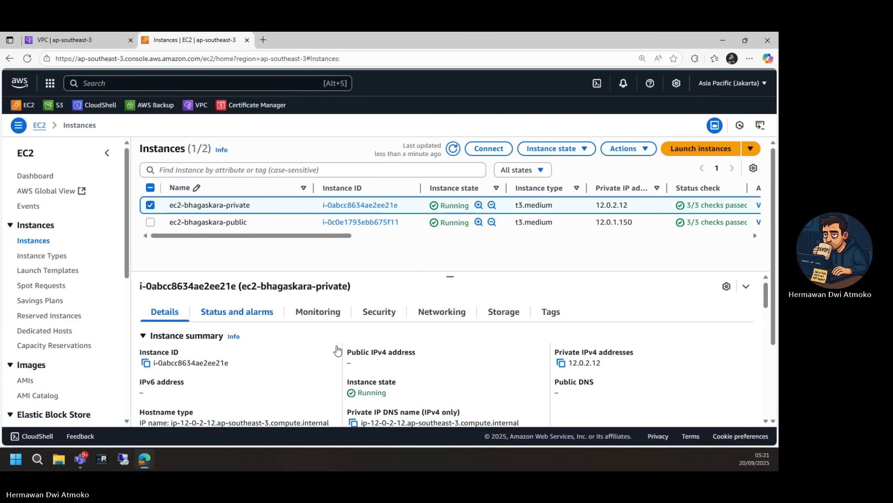
left_click_drag(347, 352, 417, 364)
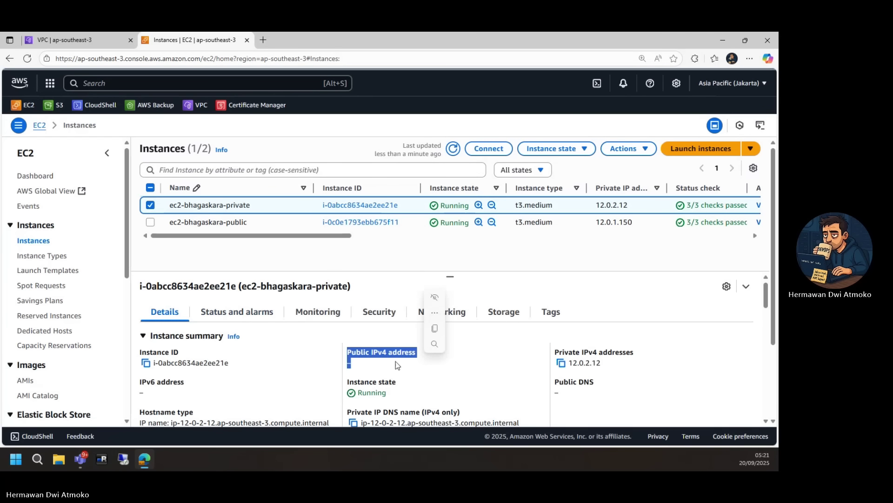
left_click(150, 205)
left_click(151, 222)
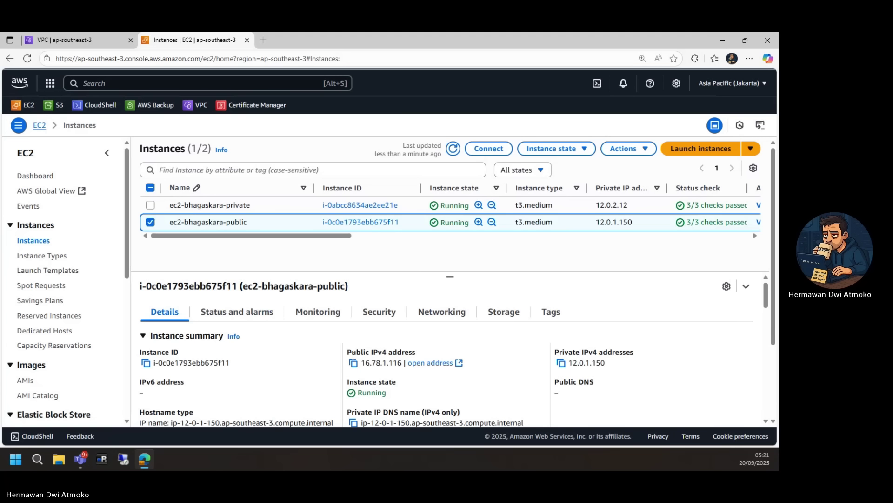
left_click_drag(348, 352, 470, 365)
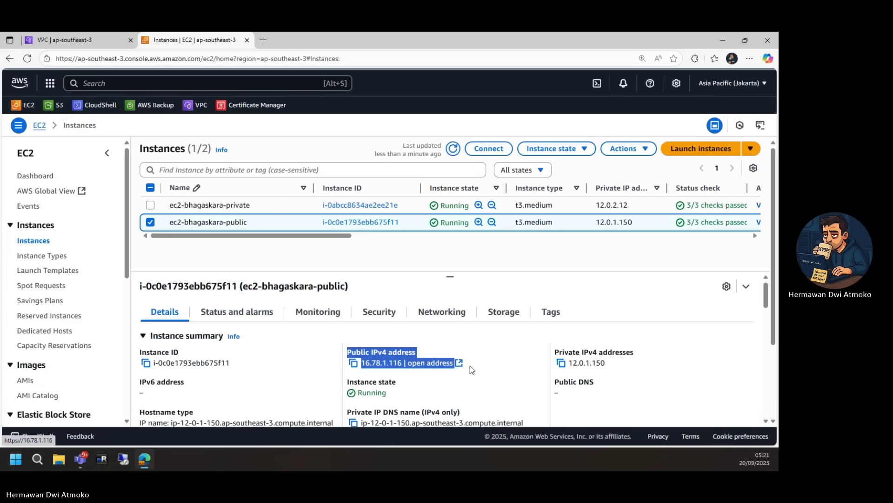
left_click(324, 354)
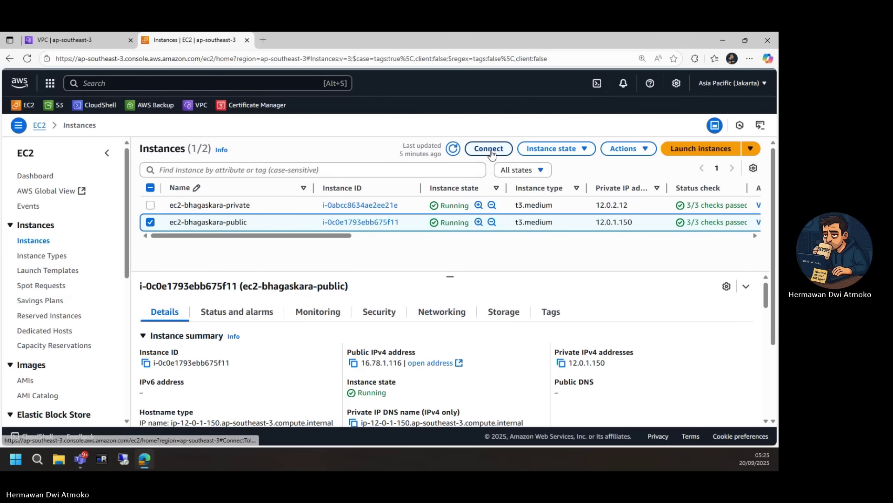
Step: Open the RDP client connection details for ec2-bhagaskara-public and request its Windows password
left_click(490, 149)
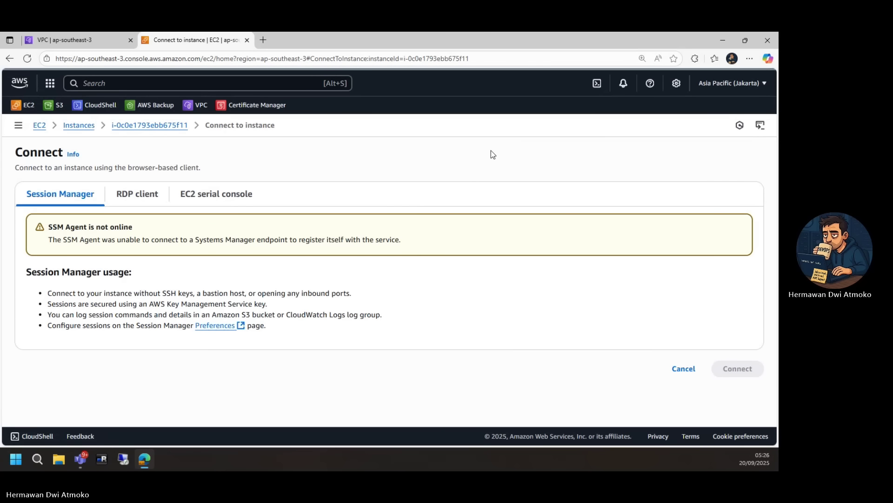
left_click(142, 204)
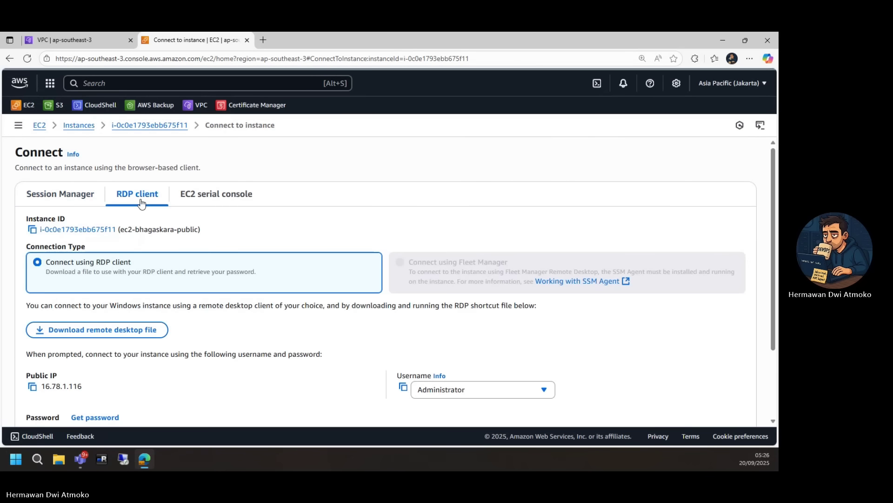
scroll(327, 305, "down", 3)
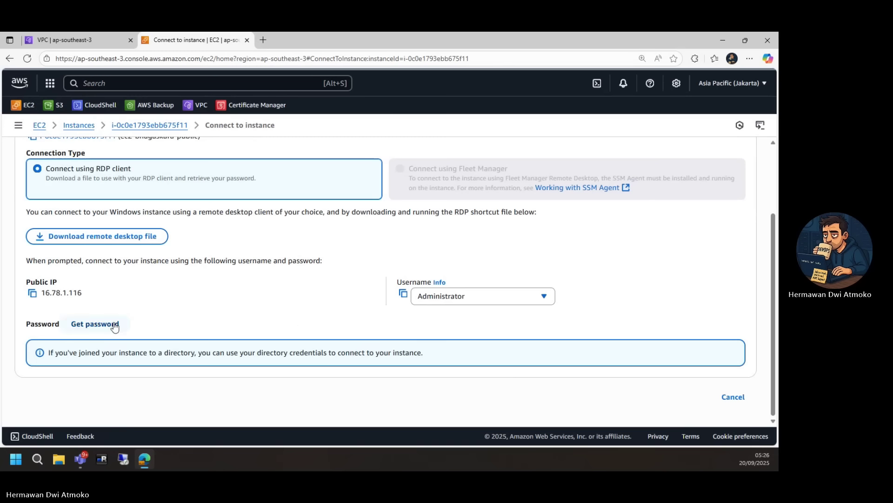
left_click(95, 325)
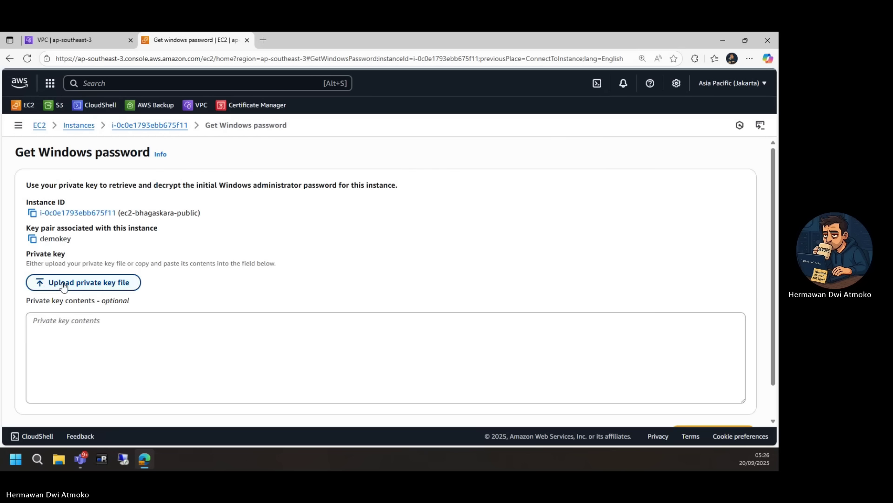
Step: Upload the private key file demokey.pem and decrypt the Windows administrator password
left_click(64, 286)
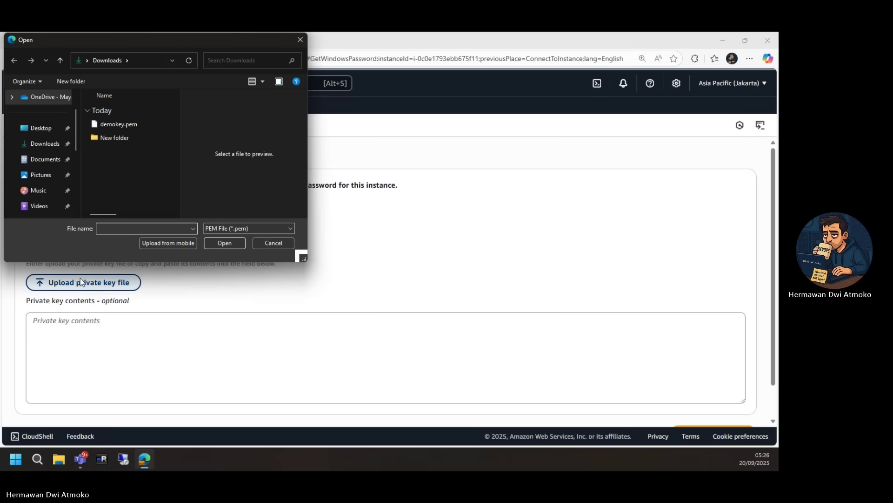
left_click(116, 124)
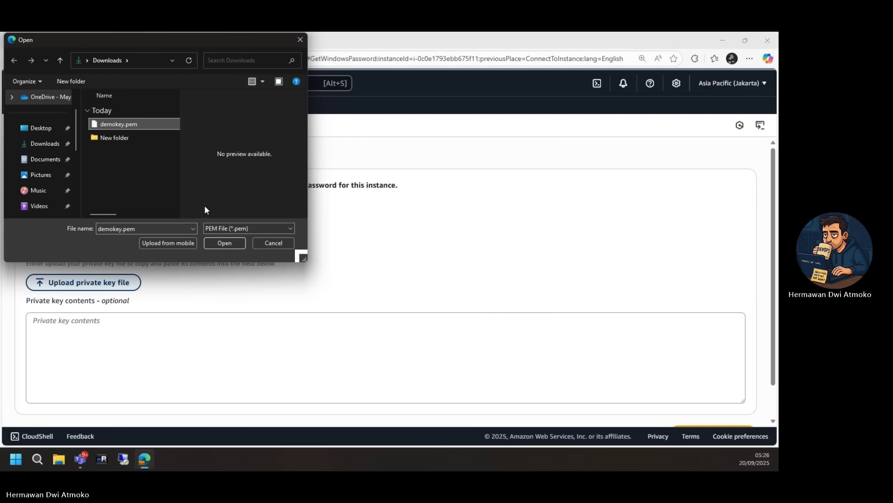
left_click(217, 241)
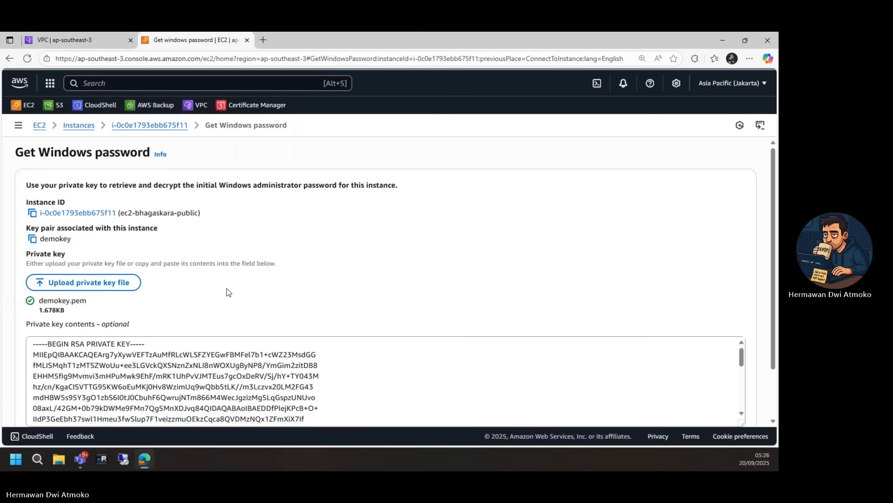
scroll(227, 292, "down", 2)
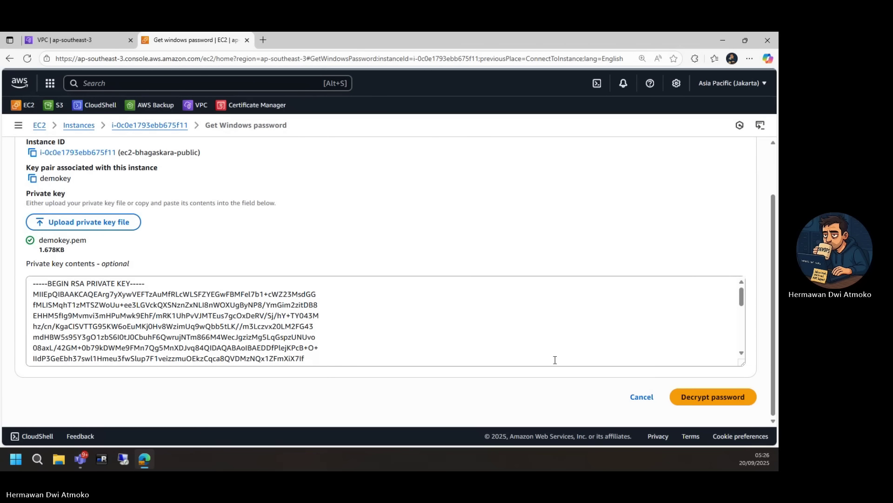
left_click(681, 404)
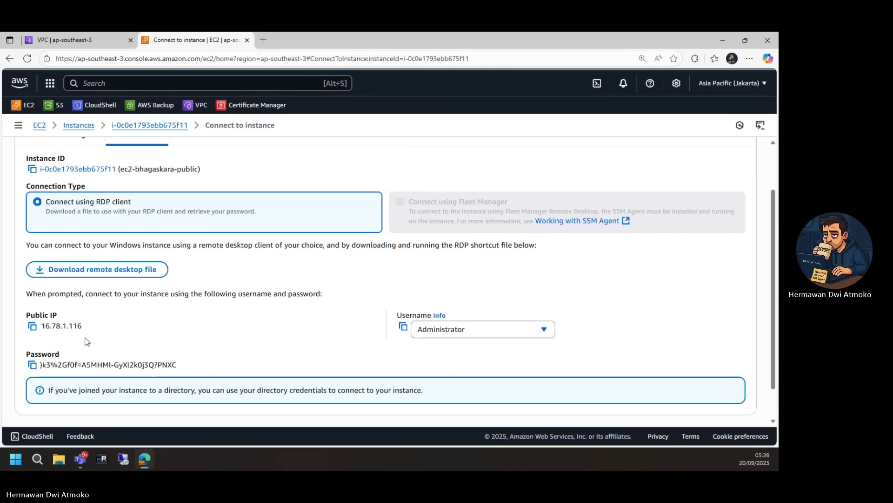
Step: Open Remote Desktop Connection with its full options and set the computer to the public instance's IP, 16.78.1.116
left_click(131, 460)
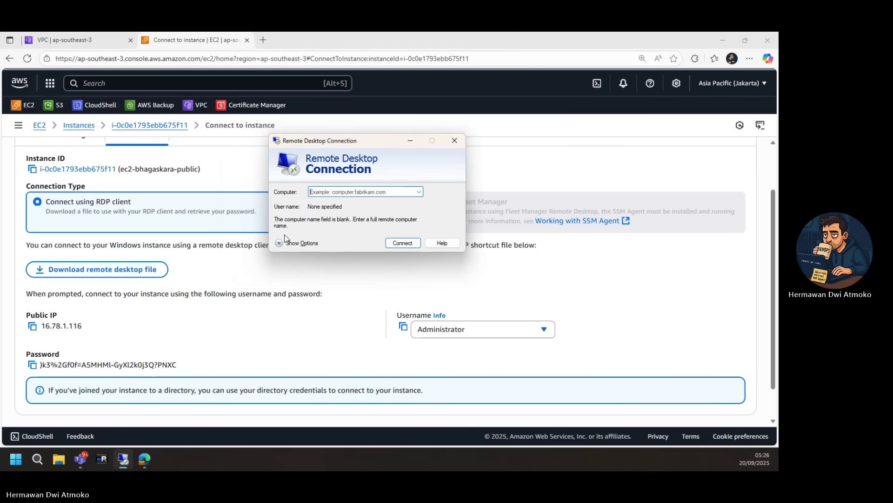
left_click(293, 243)
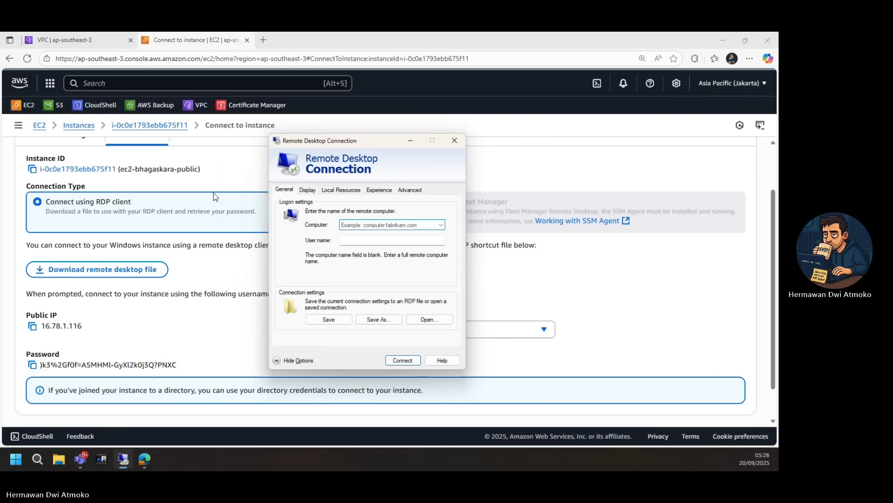
left_click(32, 329)
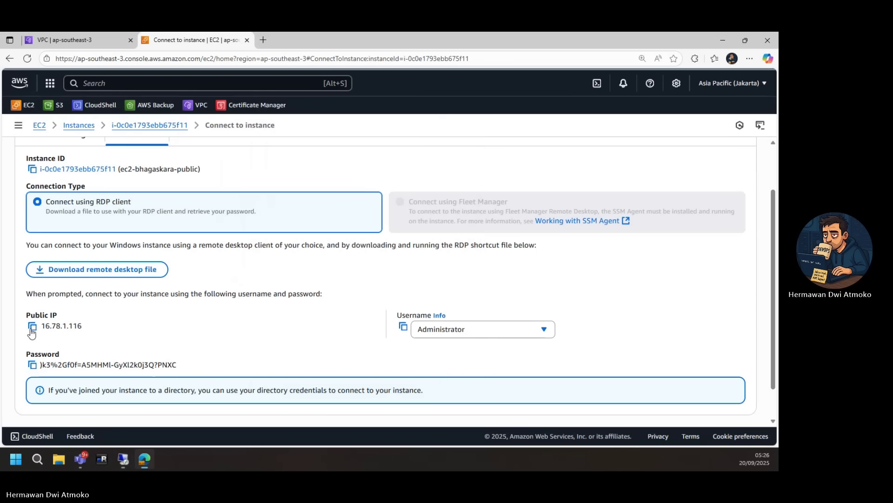
left_click(32, 329)
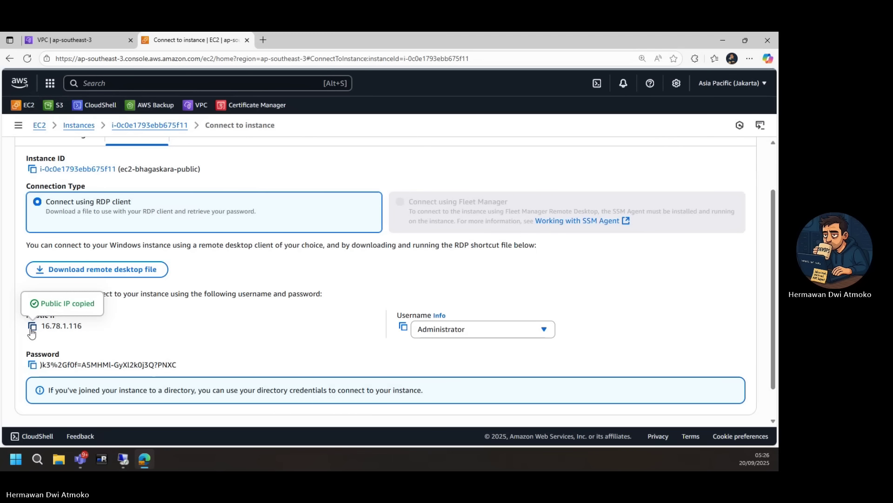
left_click(130, 456)
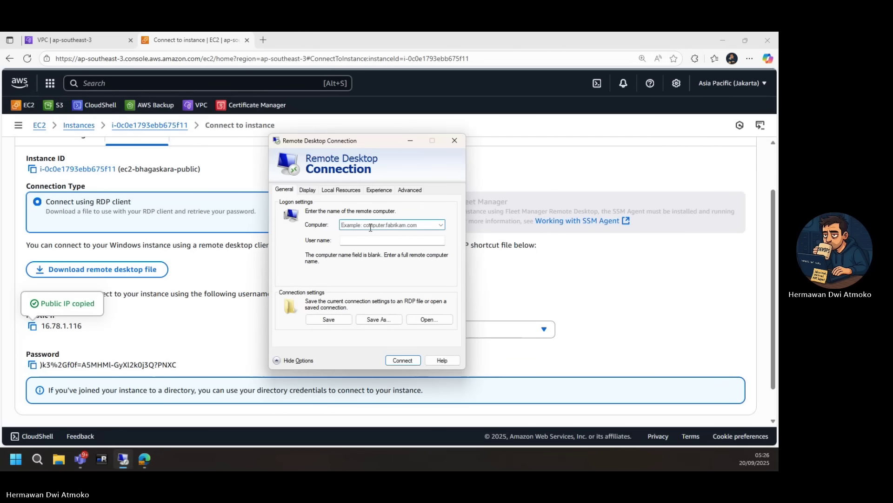
right_click(370, 227)
left_click(395, 269)
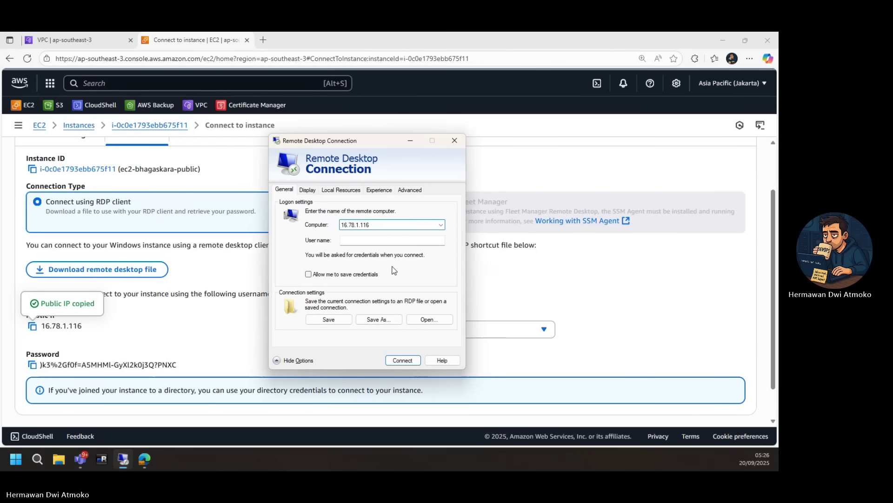
Step: Copy the user name Administrator from the instance's connection details into Remote Desktop Connection and start connecting
left_click(238, 324)
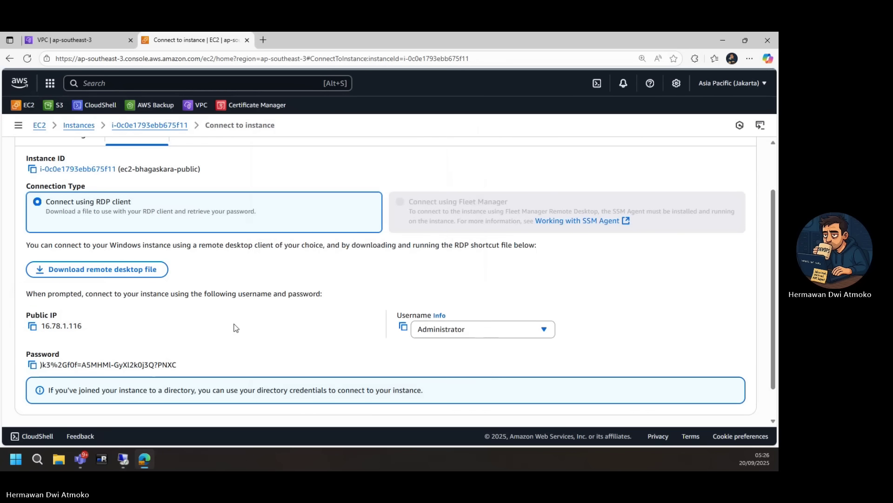
left_click(403, 327)
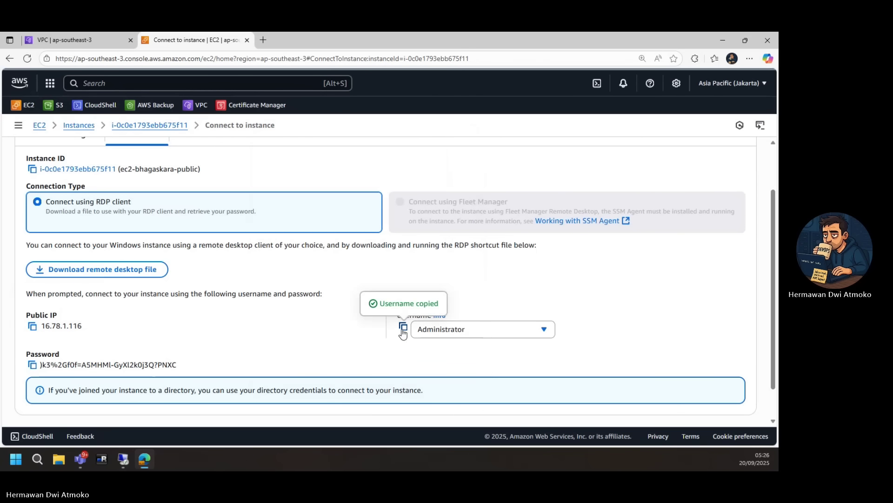
left_click(123, 459)
left_click(360, 241)
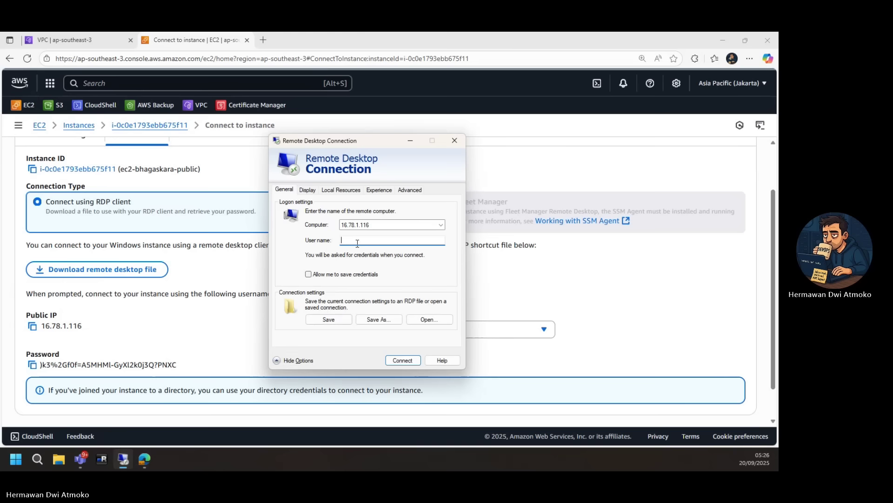
right_click(359, 243)
left_click(383, 284)
left_click(396, 362)
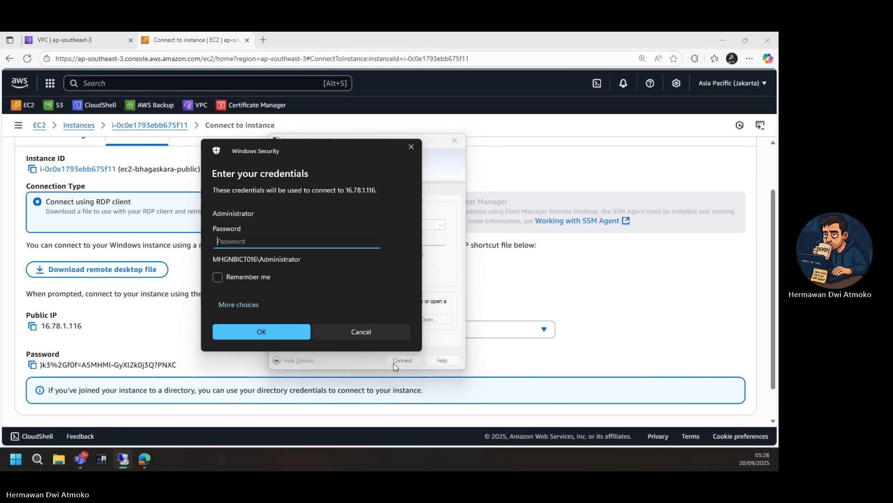
Step: Log in to 16.78.1.116 with the decrypted administrator password and accept the remote computer's untrusted certificate
left_click(33, 367)
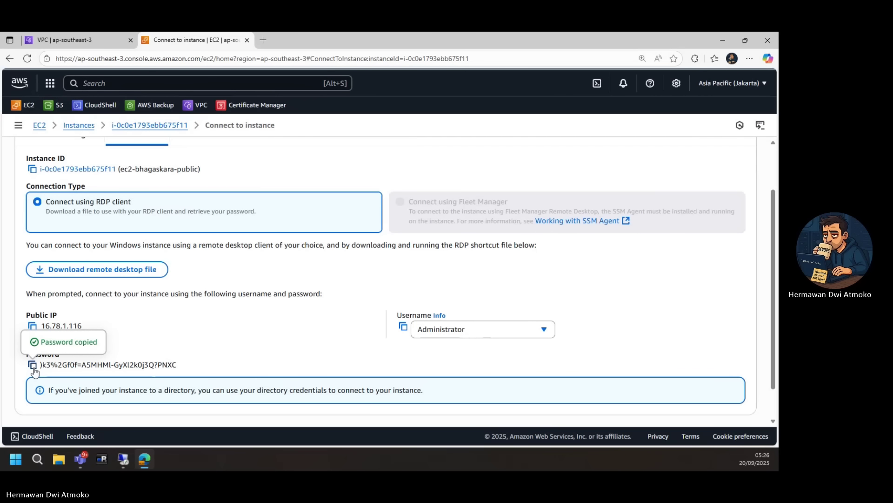
left_click(123, 459)
key("ctrl+v")
left_click(373, 240)
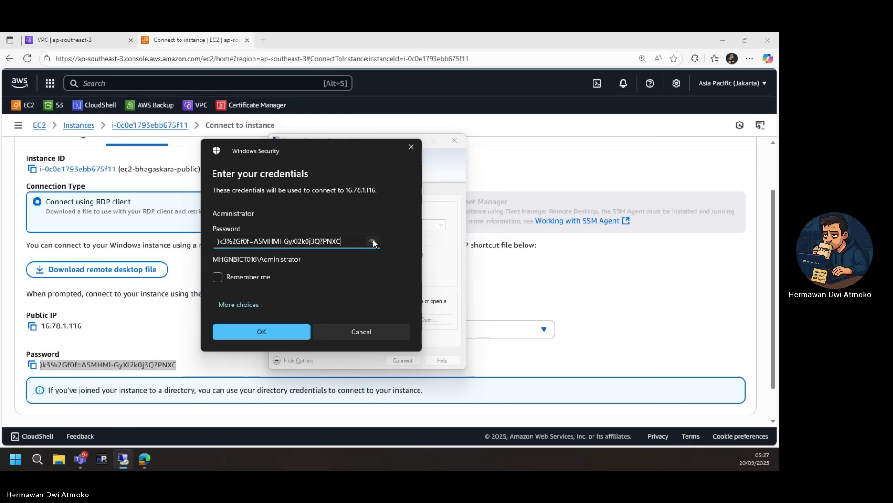
left_click(275, 330)
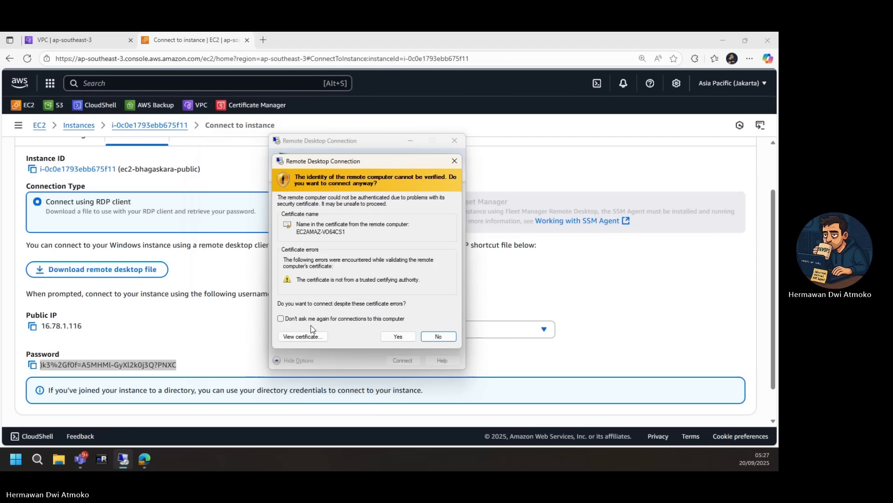
left_click(397, 336)
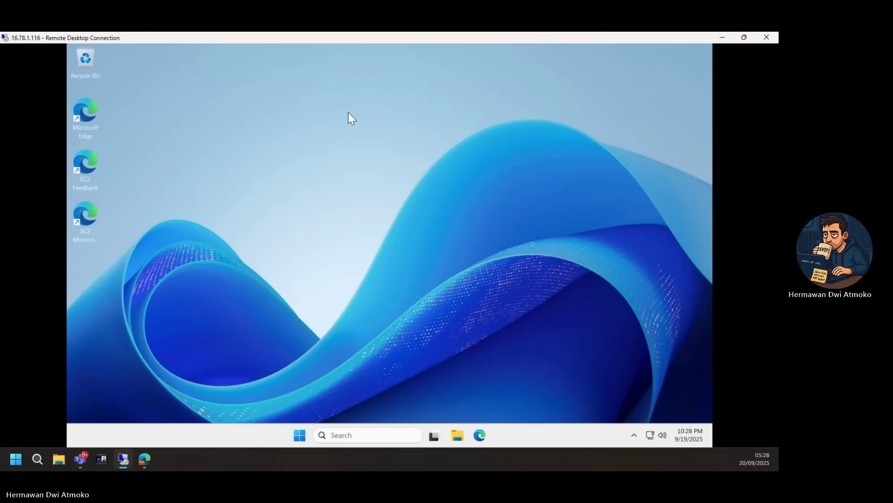
Step: Search for rdp inside the public instance's remote session and open Remote Desktop Connection there
left_click(302, 436)
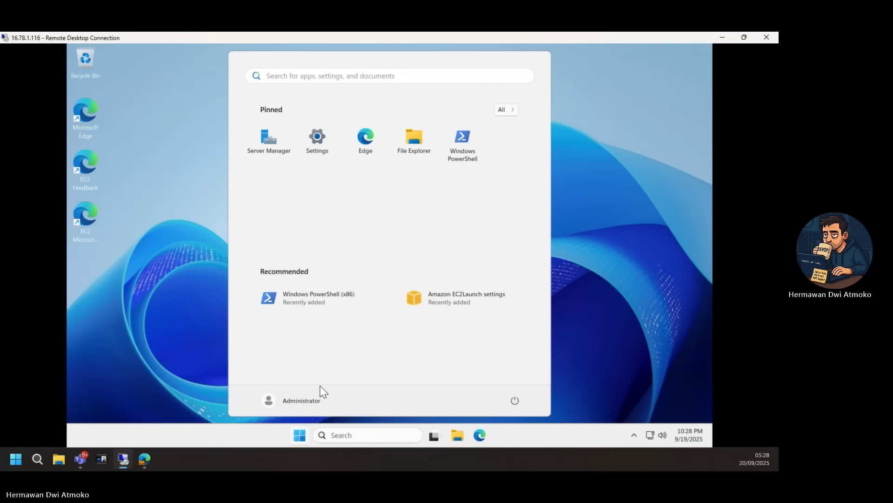
type("rdp")
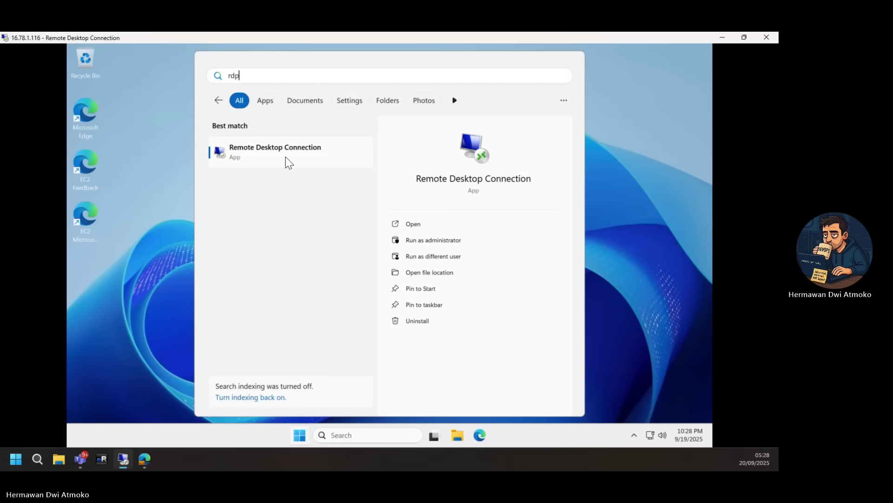
left_click(287, 159)
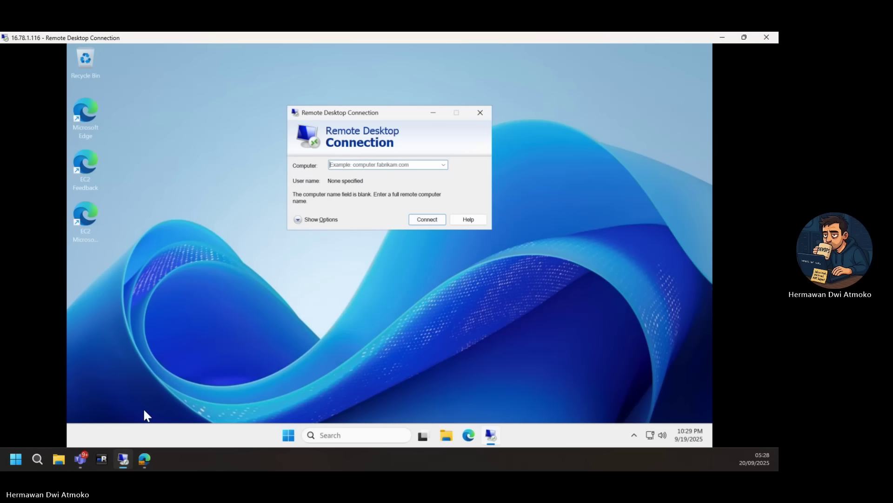
Step: Switch back to the AWS console, open the RDP client connection details for ec2-bhagaskara-private and request its Windows password
left_click(146, 459)
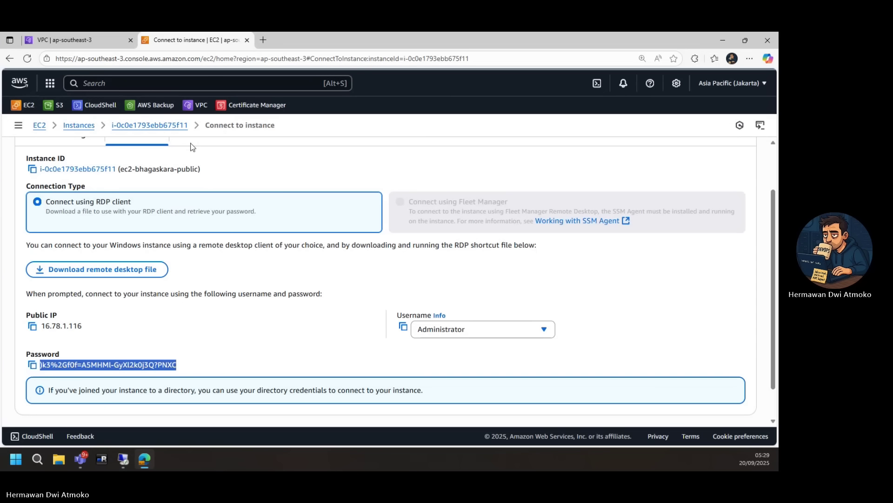
left_click(28, 108)
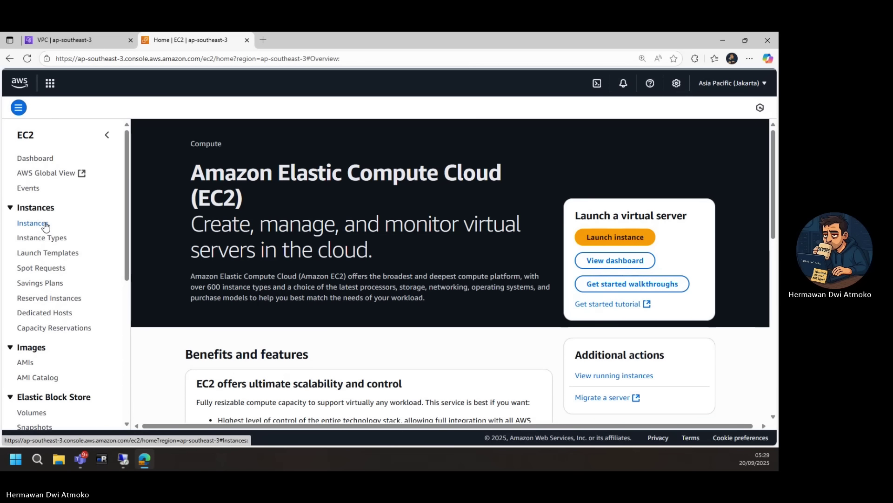
left_click(33, 223)
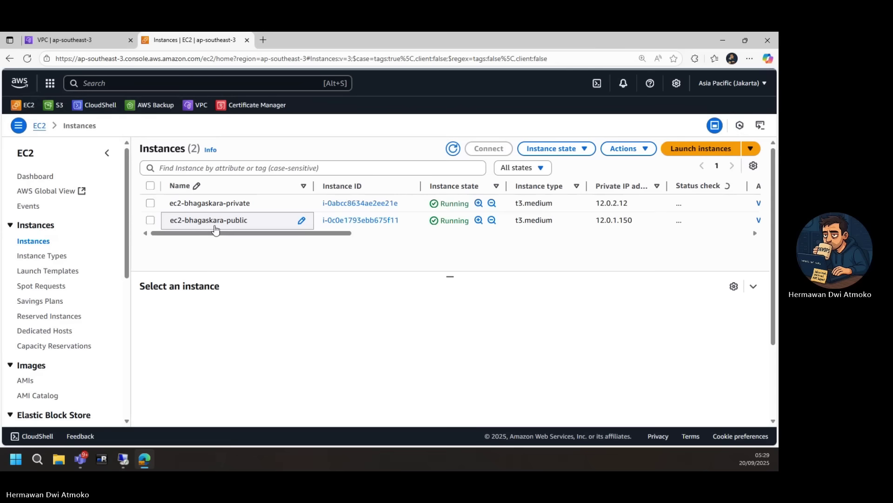
left_click(150, 203)
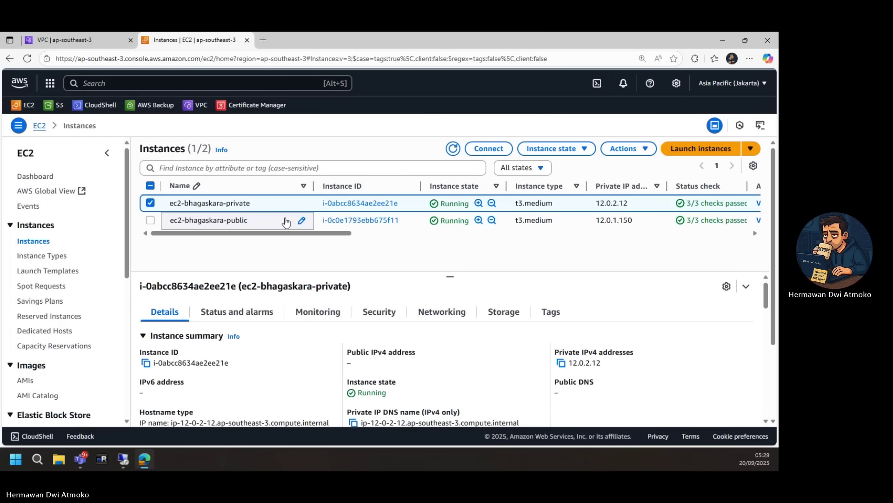
left_click(480, 149)
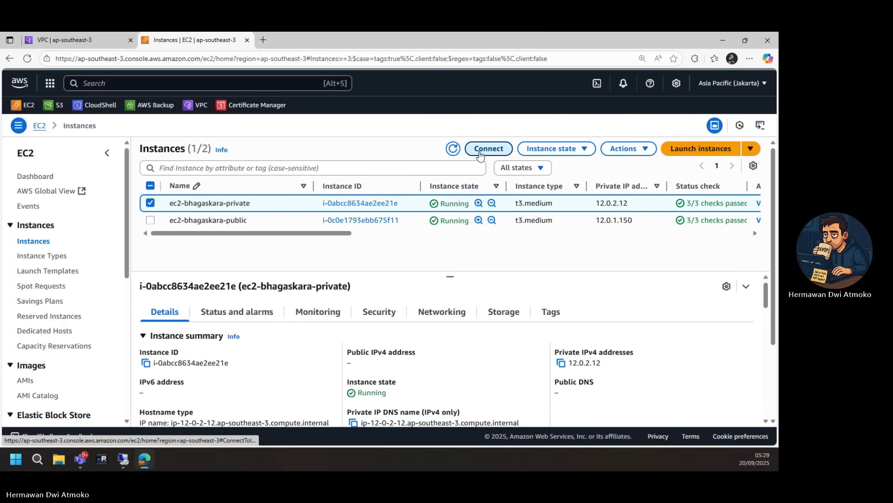
left_click(163, 194)
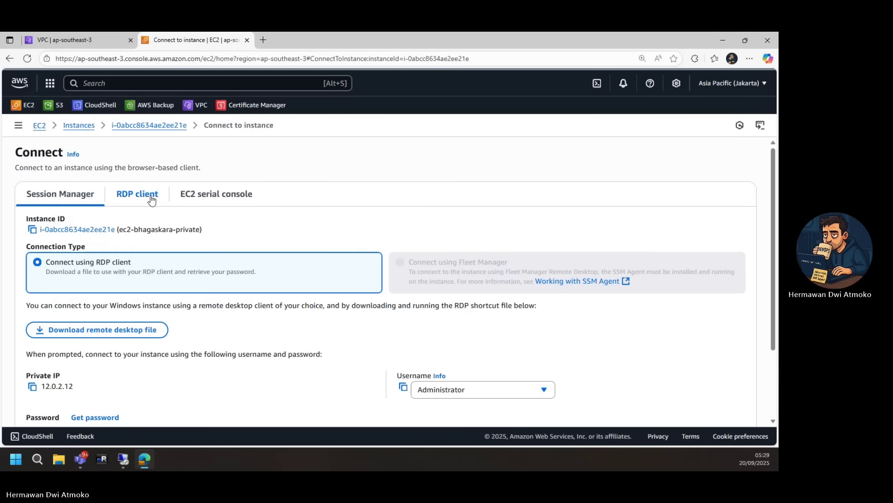
scroll(260, 284, "down", 2)
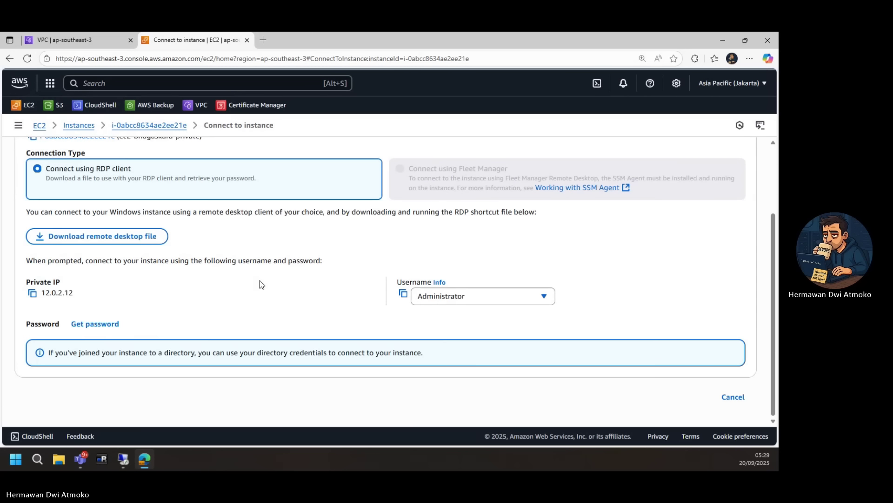
left_click(109, 322)
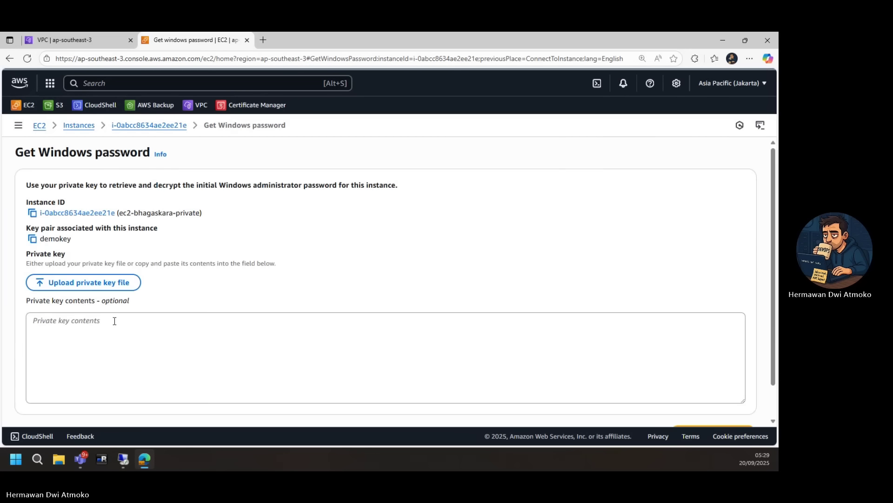
Step: Upload the private key file demokey.pem for ec2-bhagaskara-private and decrypt its Windows administrator password
left_click(73, 285)
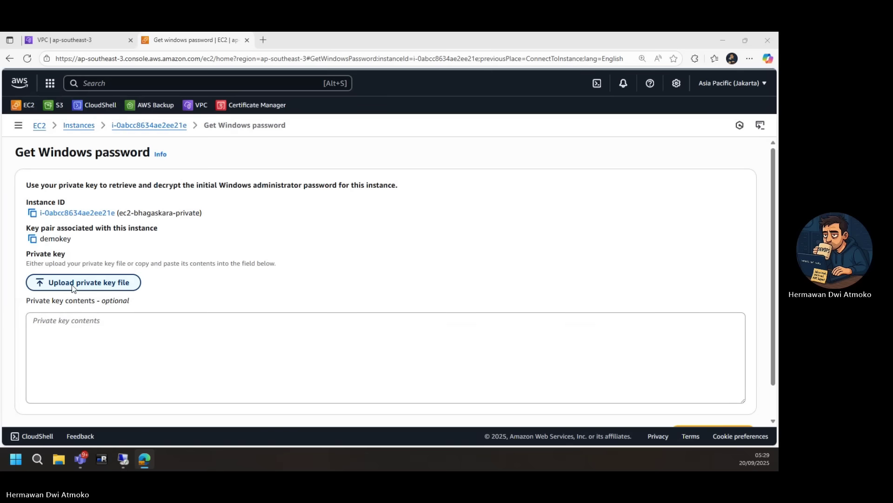
left_click(128, 124)
double_click(128, 124)
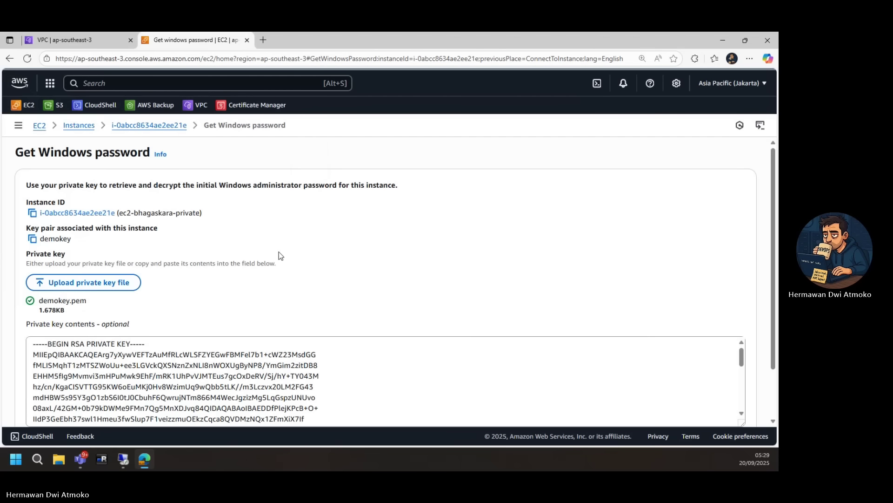
scroll(325, 277, "down", 2)
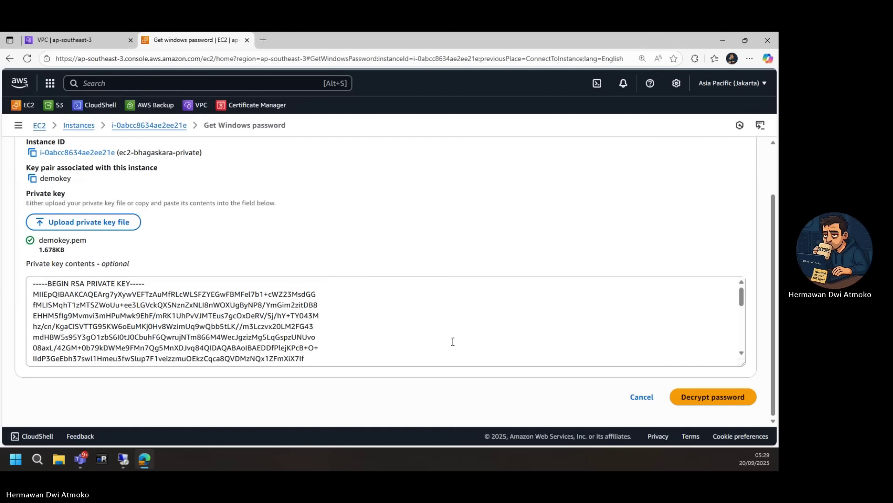
left_click(684, 409)
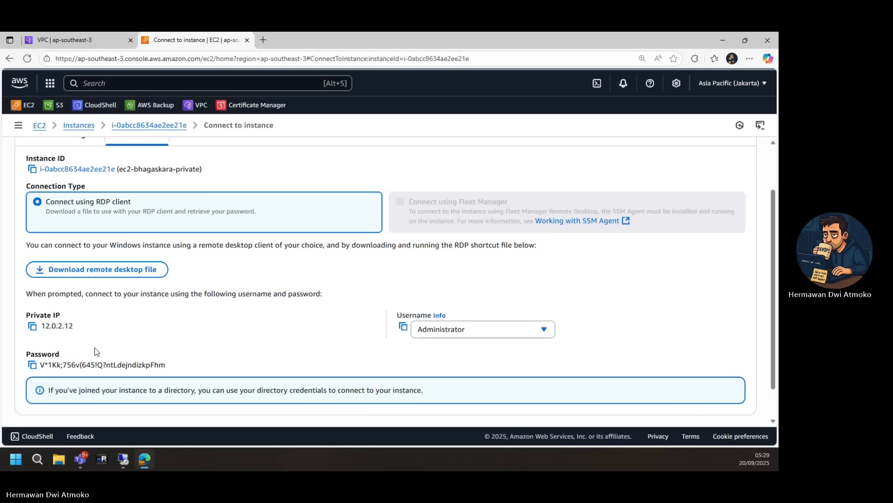
Step: Copy the private IP 12.0.2.12 into Remote Desktop Connection in the public instance's session and start connecting
left_click(32, 326)
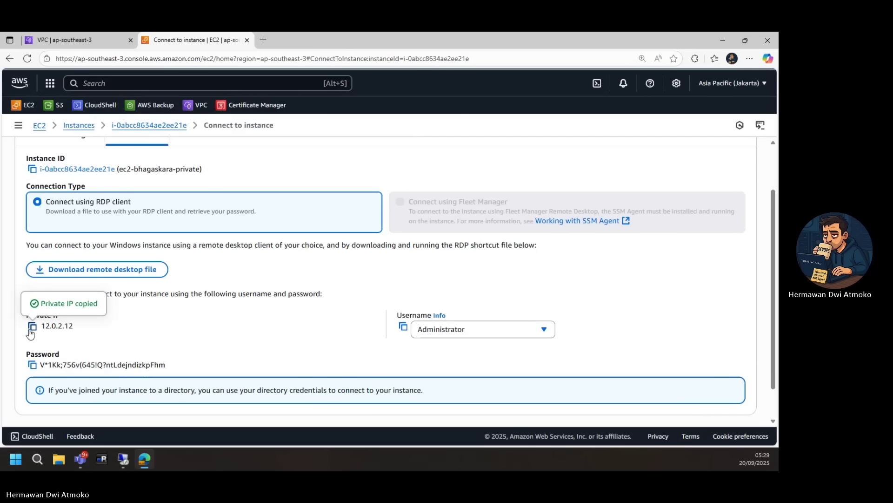
left_click(123, 466)
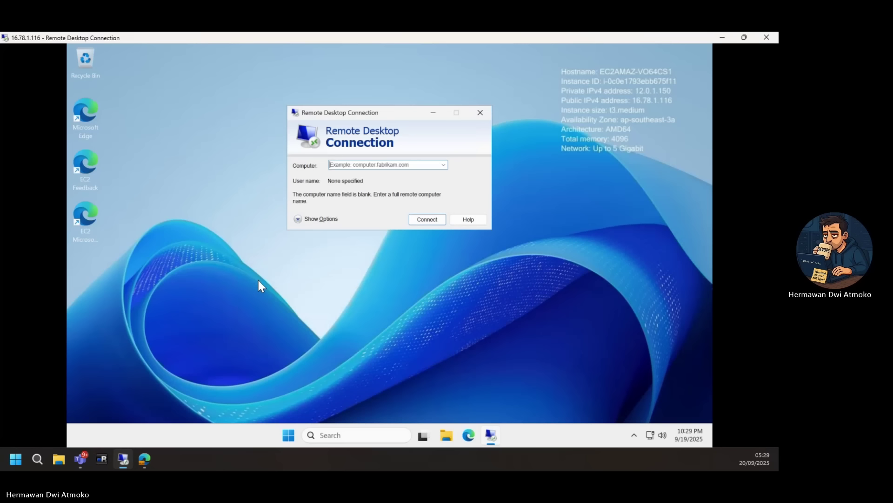
right_click(361, 168)
left_click(389, 212)
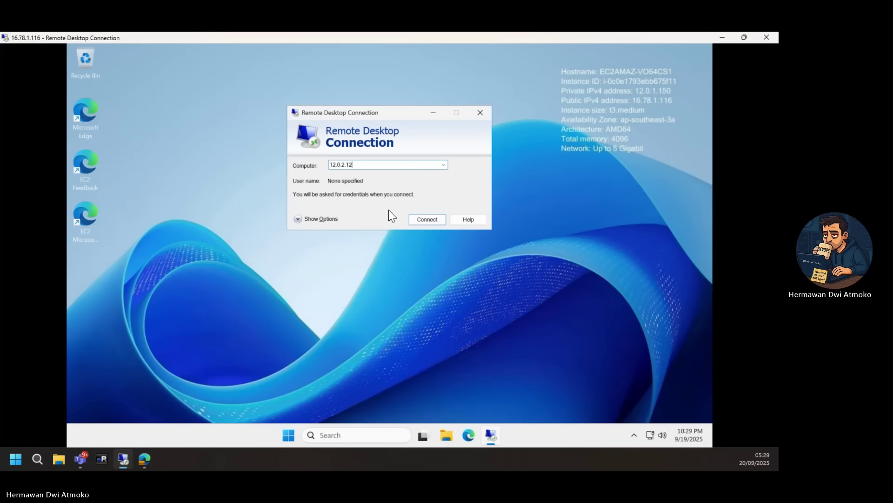
left_click(413, 218)
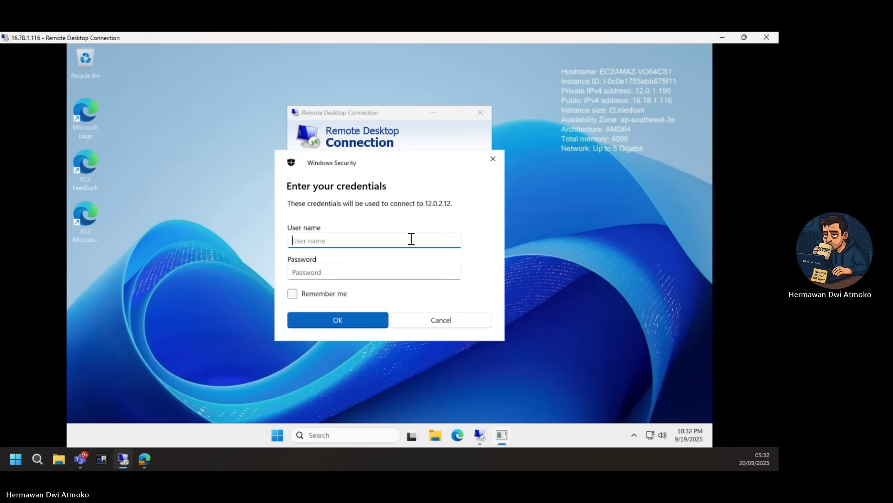
Step: Enter Administrator as the user name for 12.0.2.12, and copy the private instance's Windows password from the AWS console
type("Administrator")
left_click(321, 274)
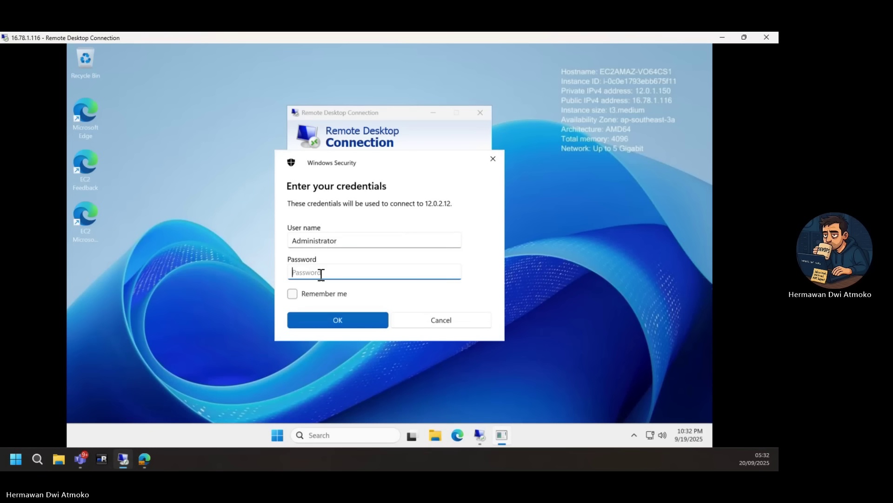
left_click(143, 464)
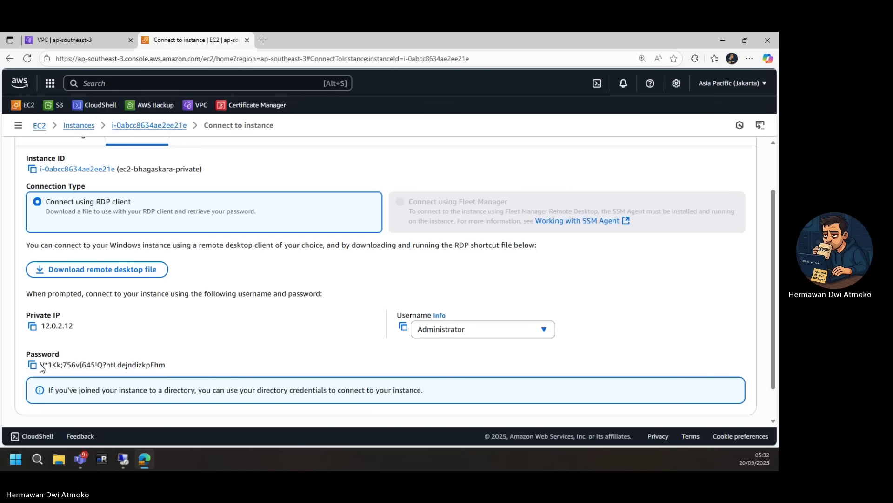
left_click_drag(40, 365, 166, 369)
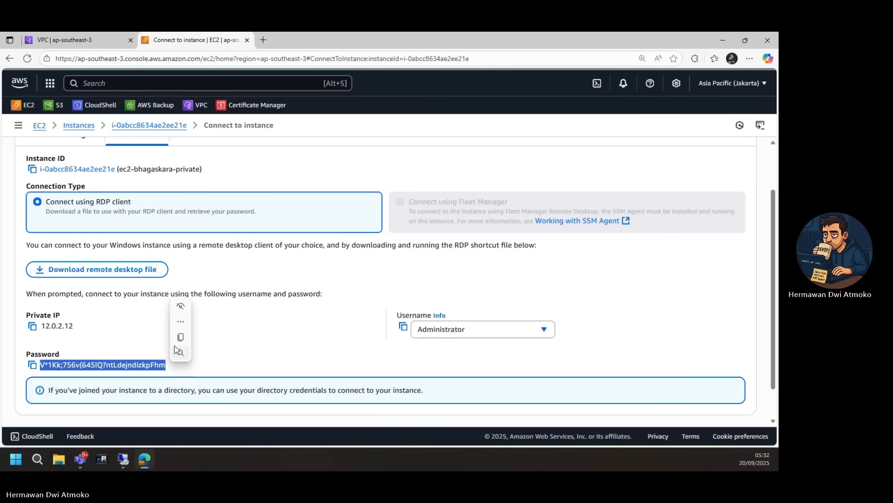
left_click(181, 341)
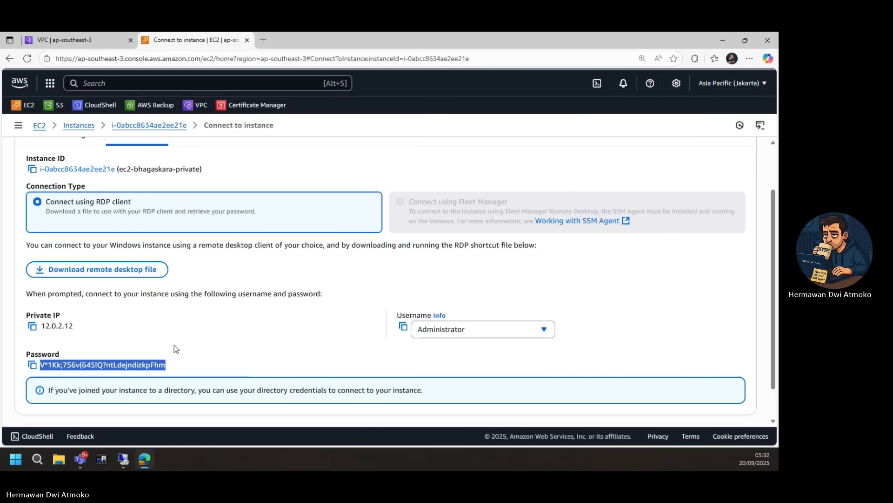
Step: Return to the public instance's remote session, paste the Windows password into the credentials prompt and confirm the connection to 12.0.2.12
left_click(123, 459)
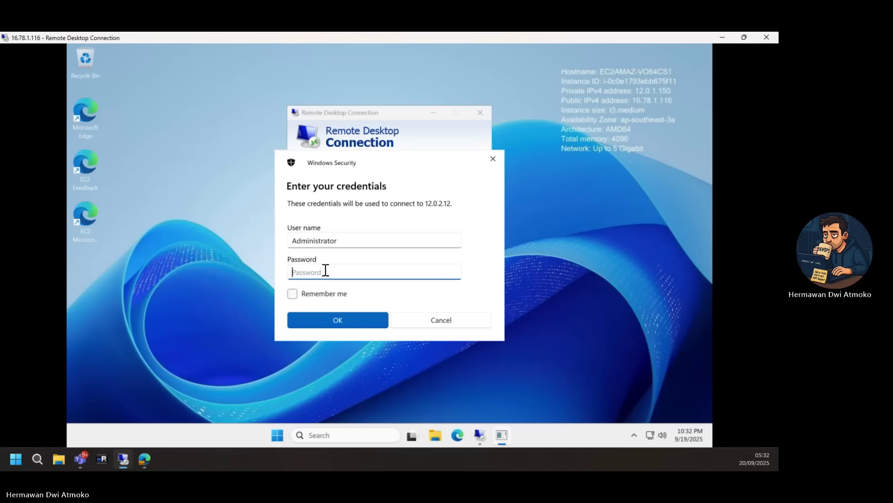
key("ctrl+v")
left_click(449, 273)
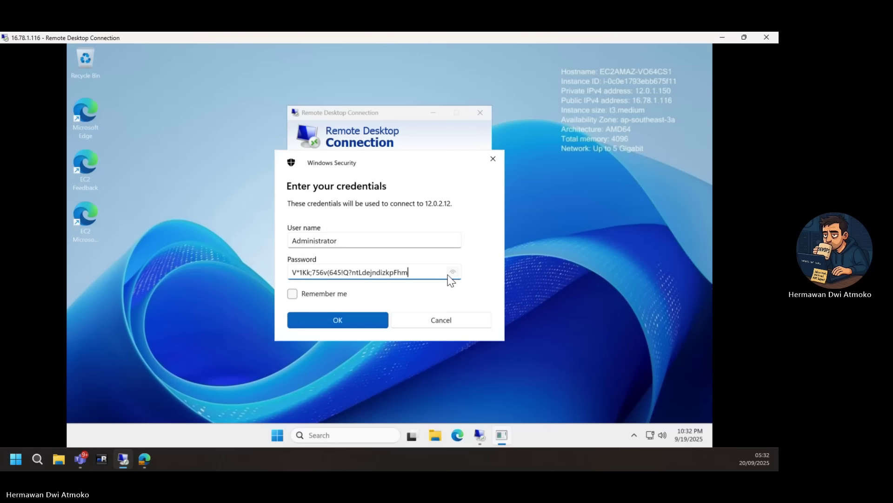
left_click(350, 318)
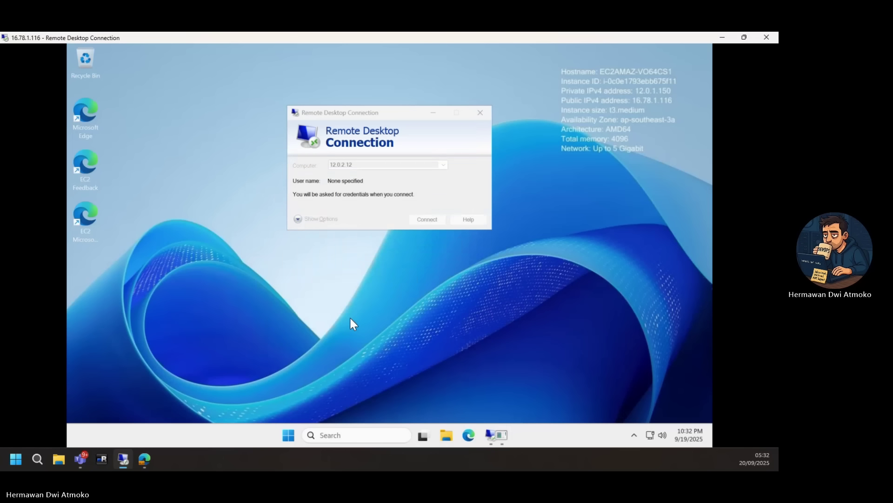
left_click(406, 257)
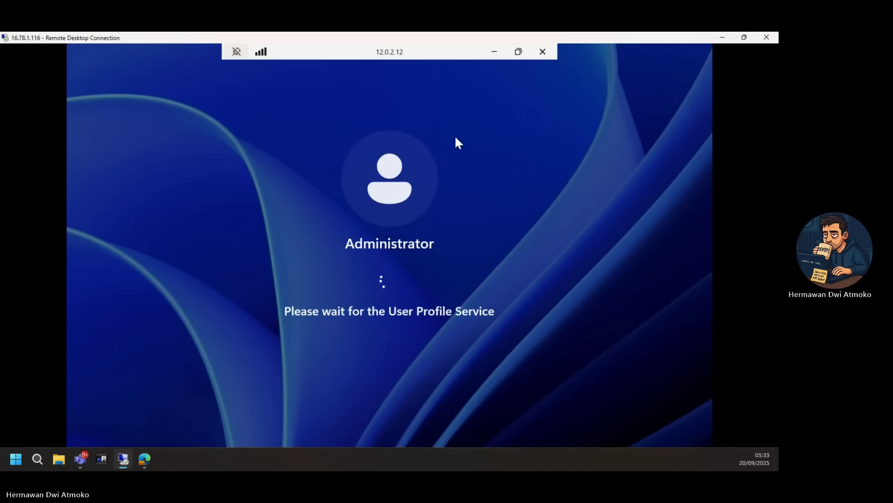
Step: Take the 12.0.2.12 remote session out of full screen and enlarge its window to most of the desktop's height
left_click(518, 52)
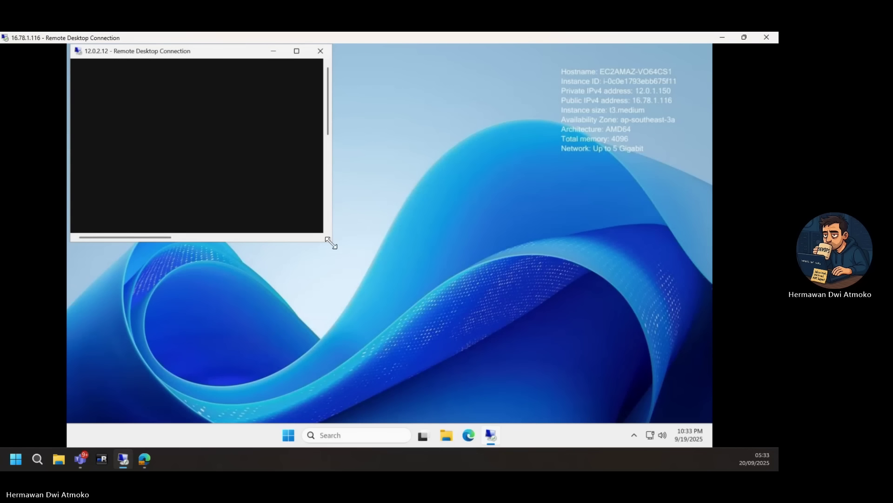
left_click_drag(331, 242, 463, 411)
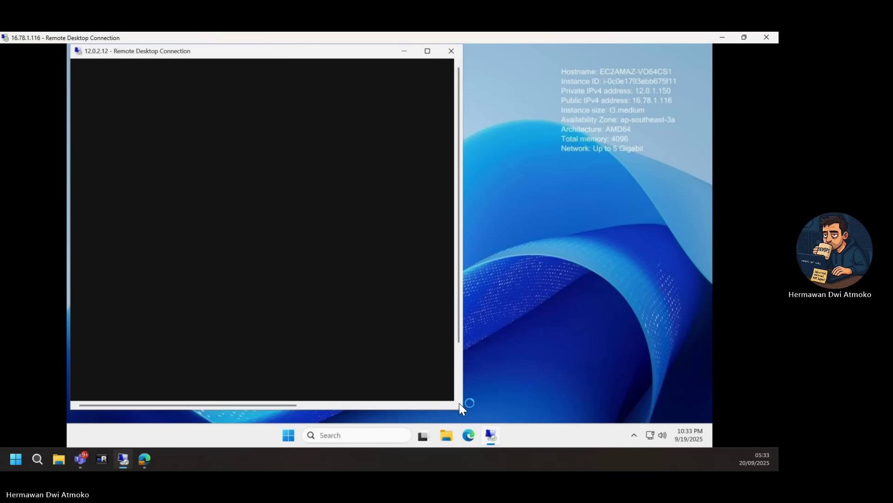
left_click_drag(461, 408, 493, 422)
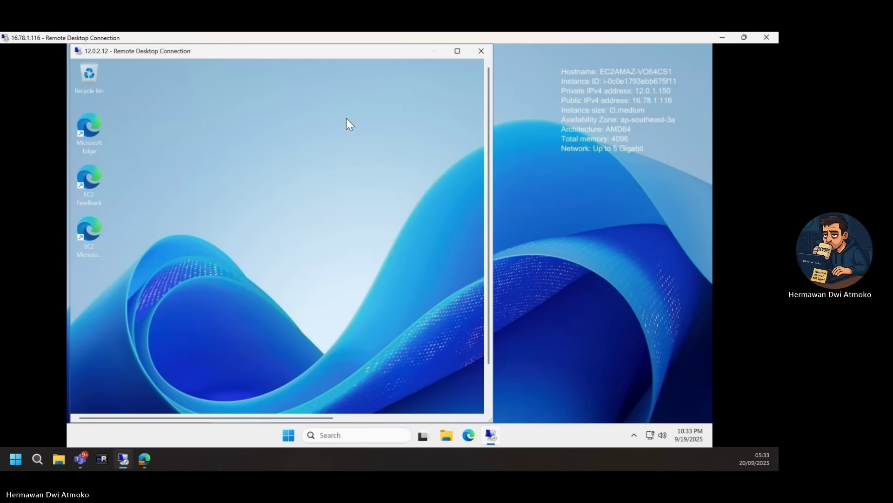
Step: Apply the dark theme with the colourful abstract ribbon wallpaper to the private instance's desktop and close Settings
right_click(346, 118)
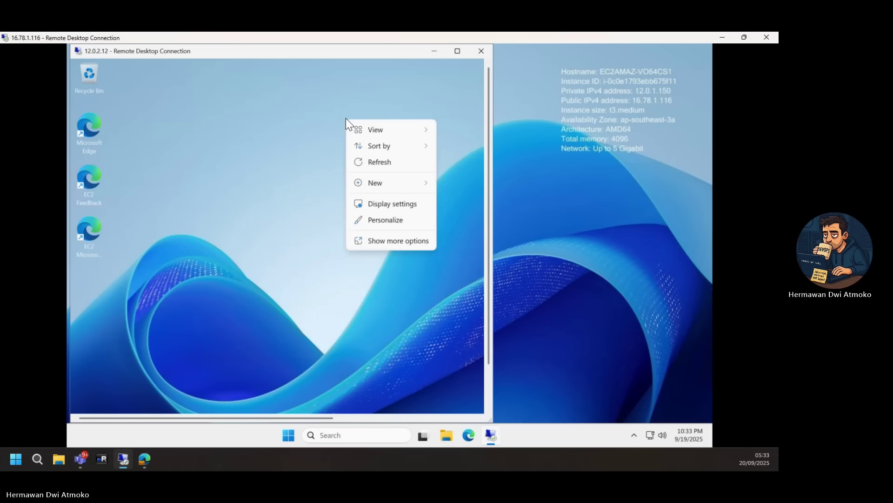
left_click(228, 179)
right_click(228, 179)
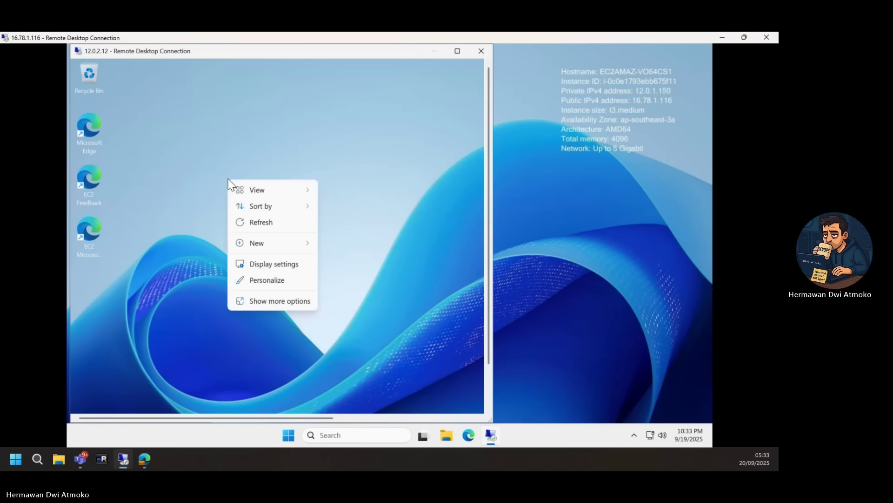
left_click(262, 279)
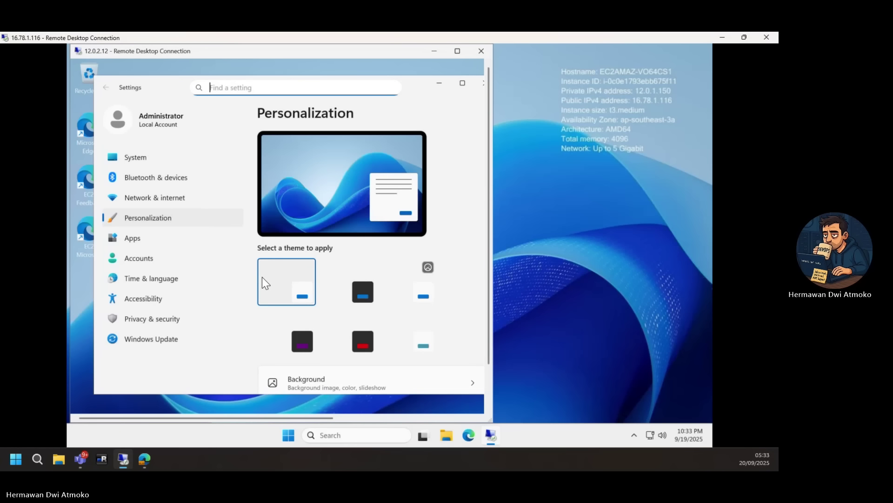
left_click(329, 321)
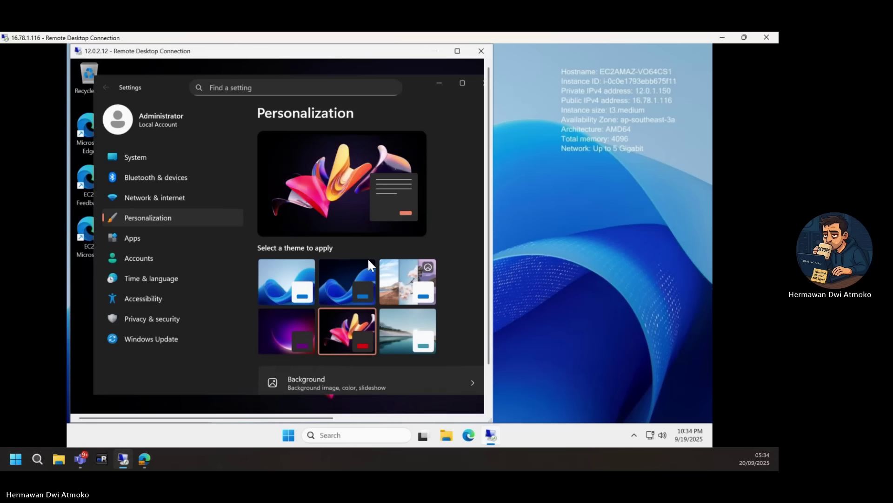
left_click(483, 83)
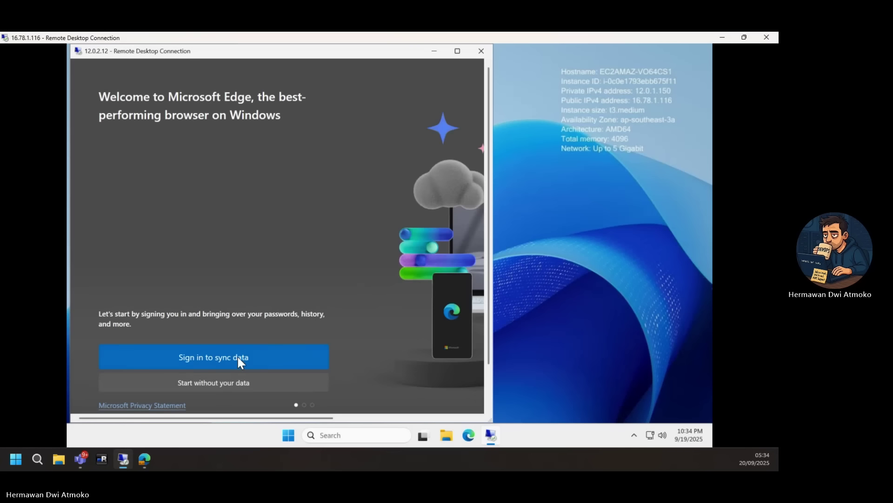
Step: Complete Microsoft Edge's first-run setup on the private instance without signing in, and close the extra microsoft.com tab
left_click(239, 381)
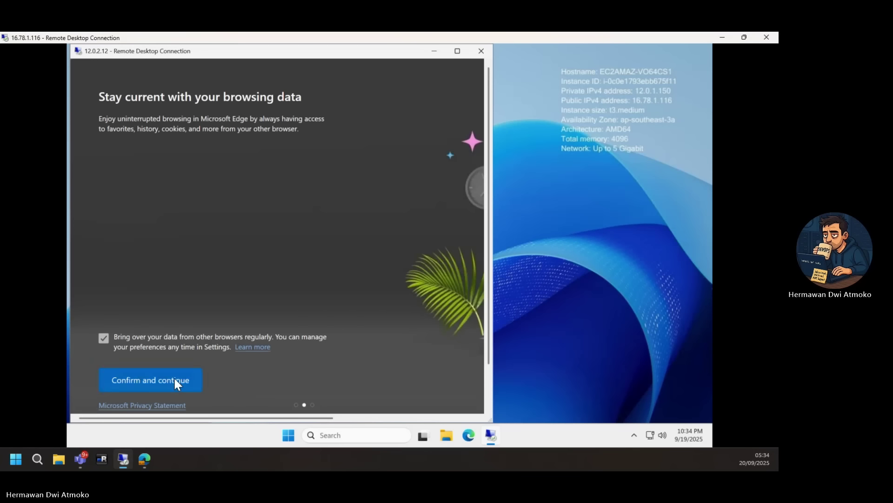
left_click(162, 386)
left_click(163, 388)
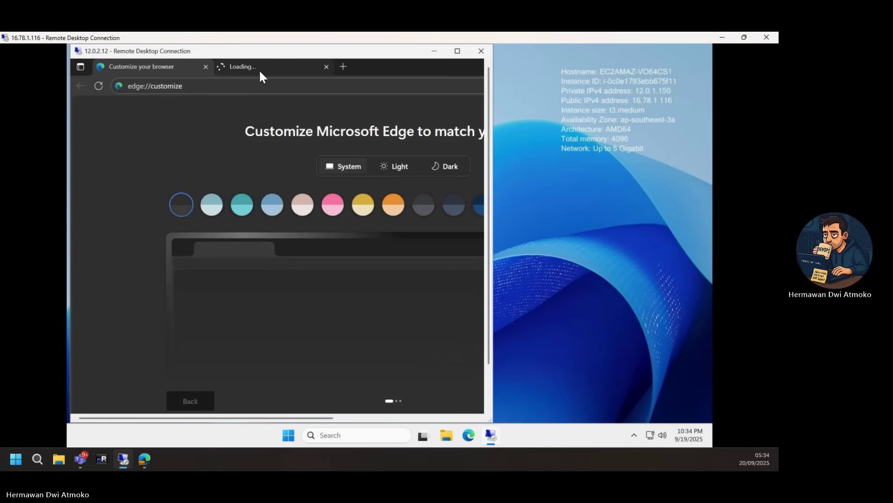
mouse_move(287, 71)
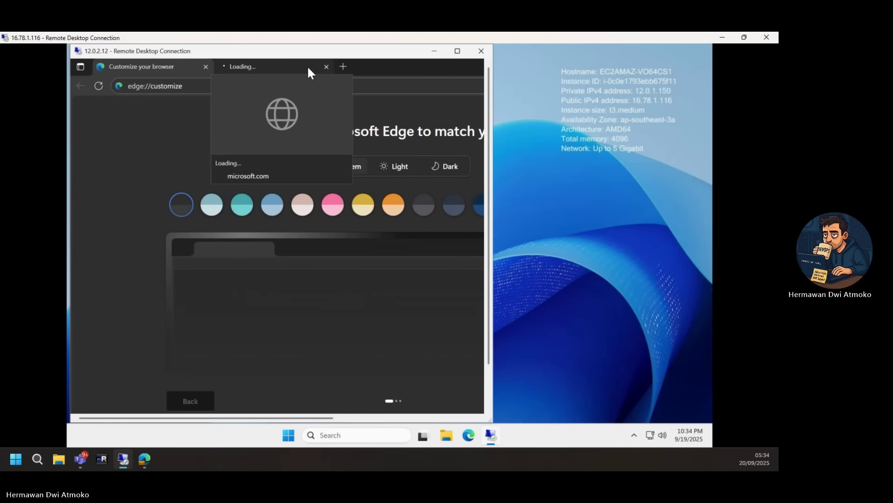
left_click(327, 67)
Step: Try to load google.com in the private instance's browser to test its internet access
left_click(230, 86)
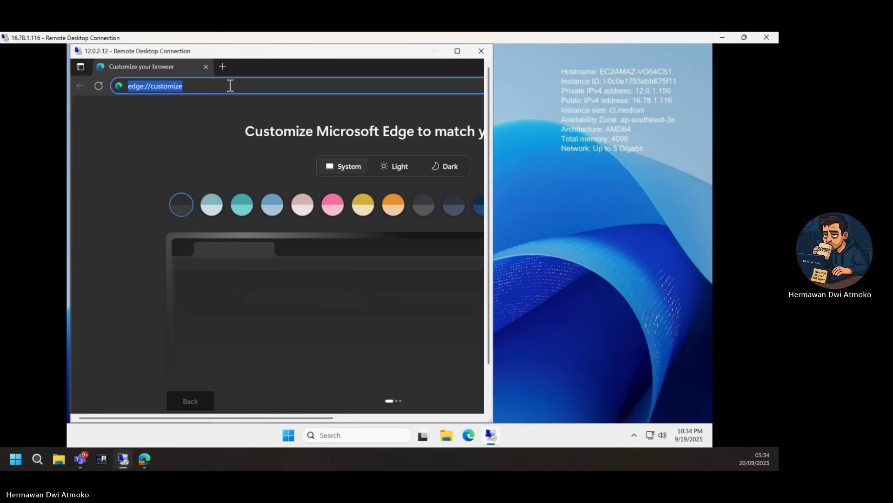
type("google")
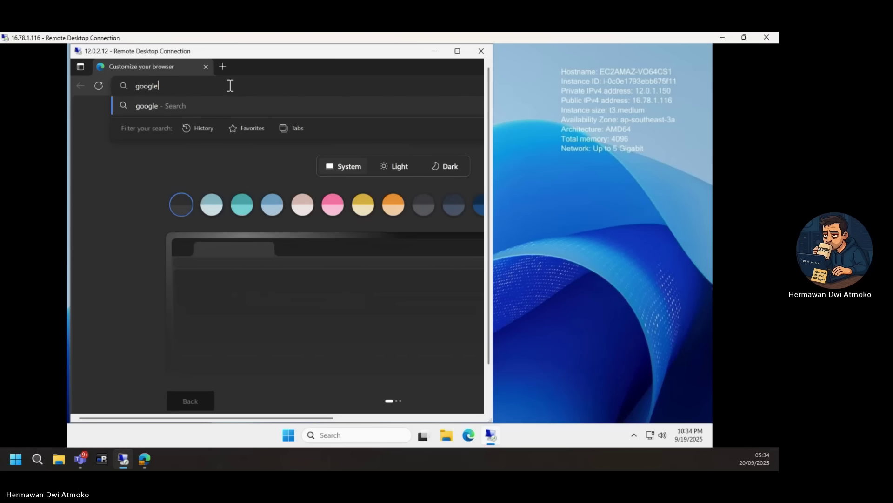
type(".com")
key("Return")
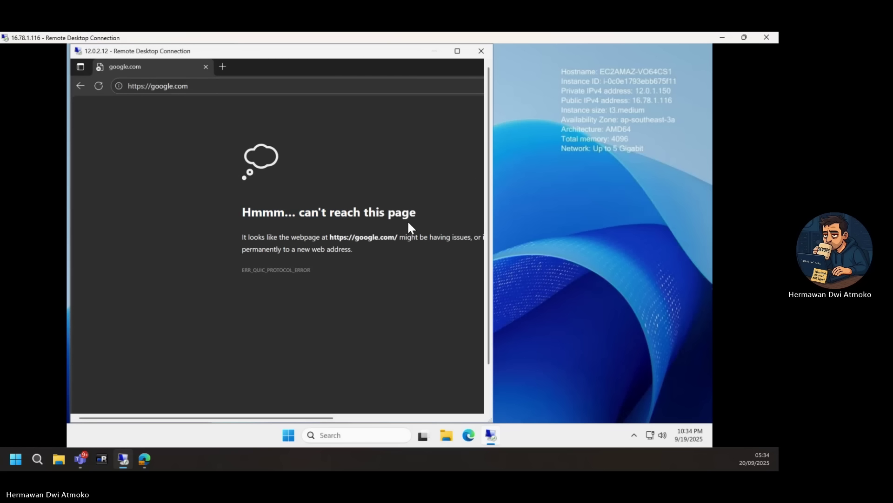
left_click_drag(244, 212, 418, 218)
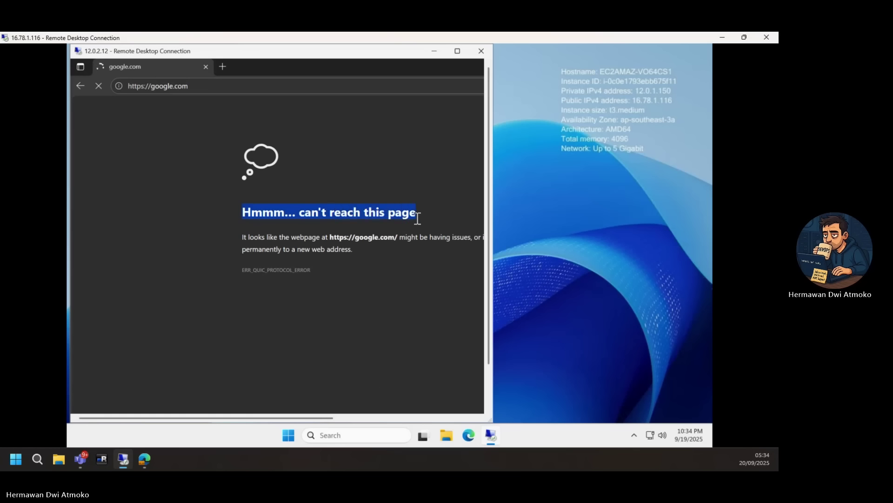
left_click(394, 306)
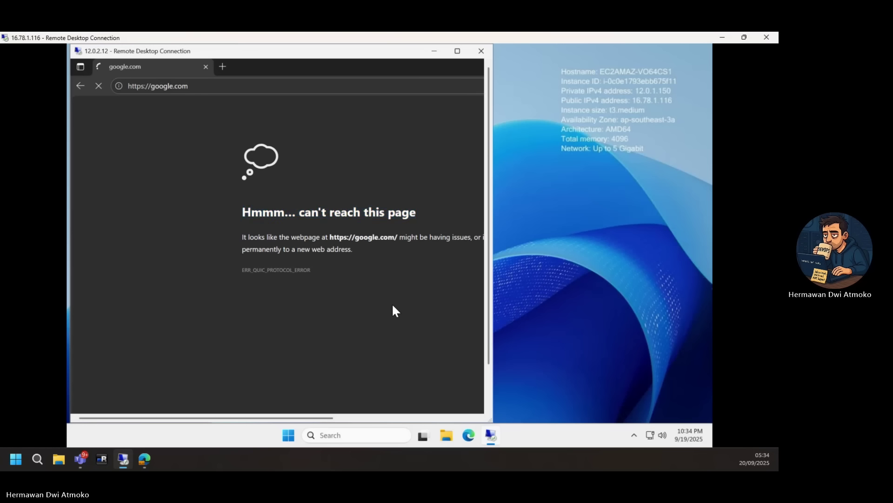
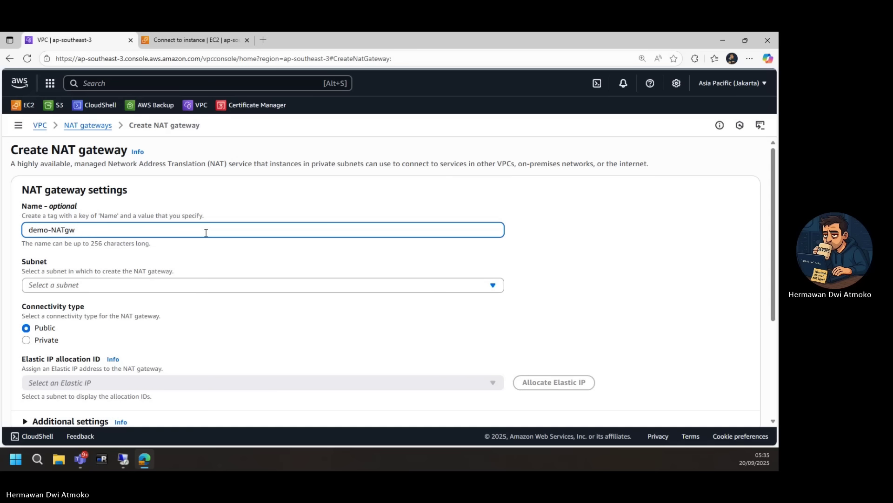
Step: Create the public NAT gateway demo-NATgw in public-subnet-1 using the Elastic IP allocation eipalloc-02528b48b6f481df8
left_click(183, 285)
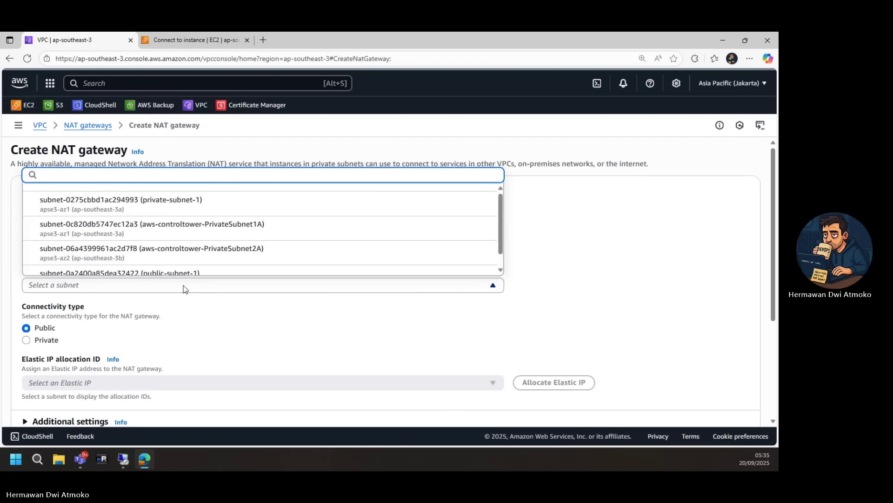
left_click(220, 275)
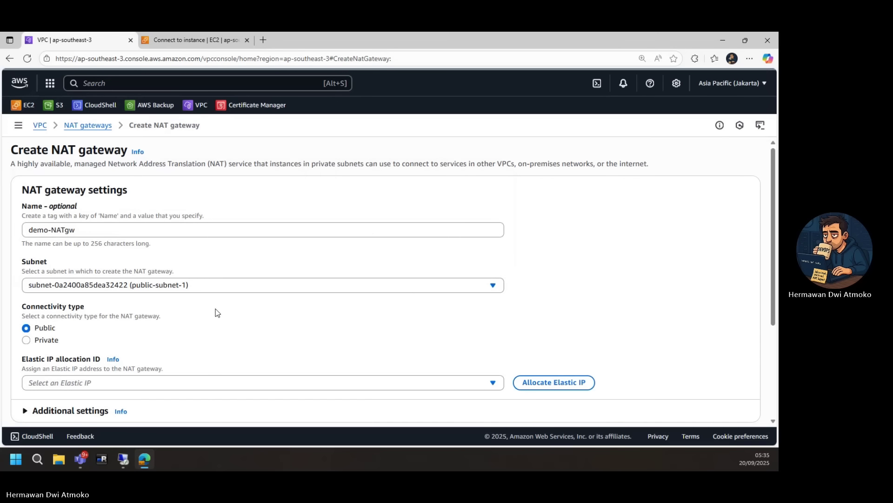
scroll(216, 312, "down", 2)
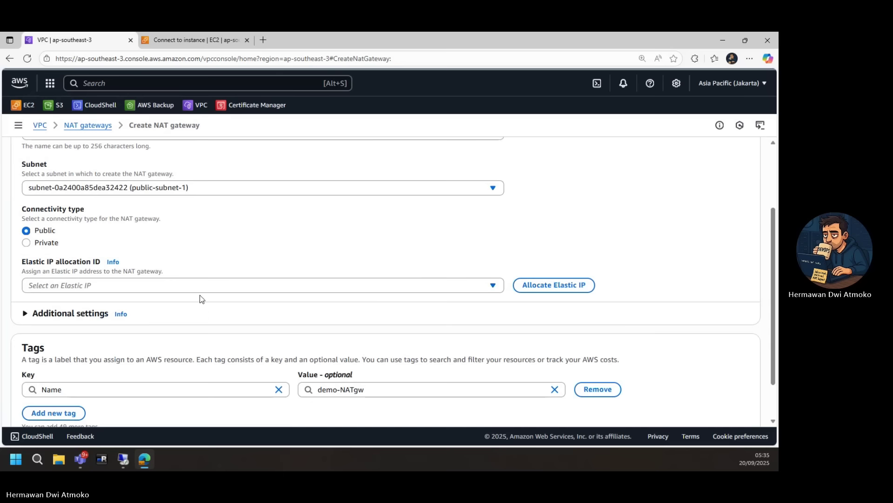
left_click(195, 287)
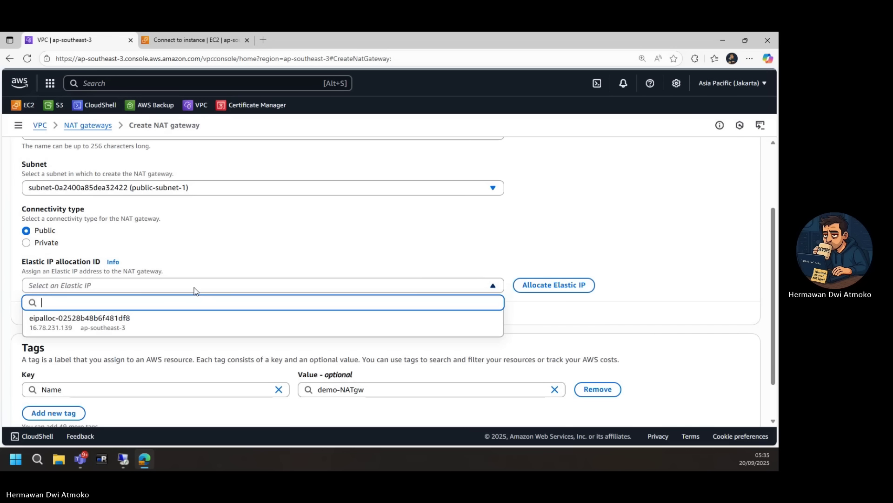
left_click(153, 333)
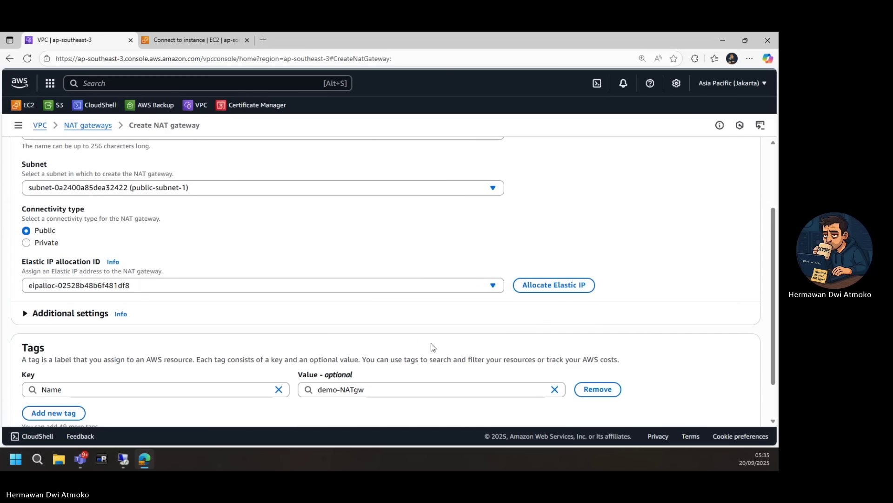
scroll(431, 345, "down", 1)
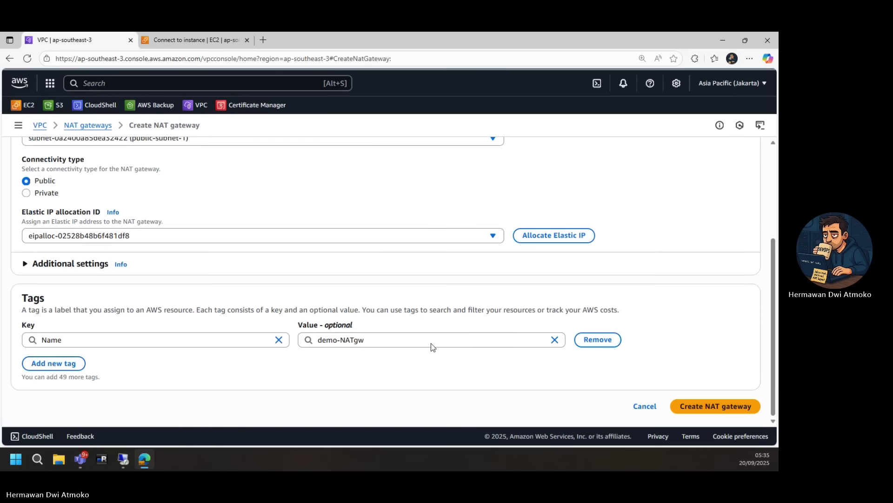
left_click(681, 406)
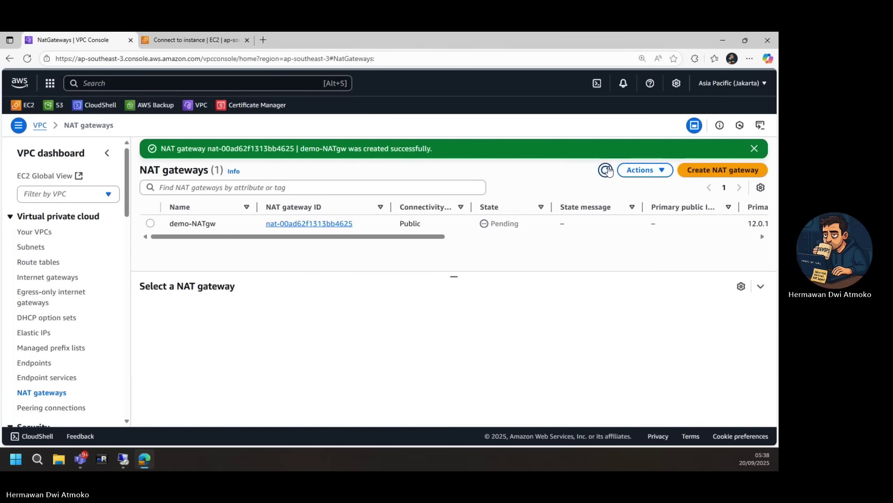
Step: Refresh the NAT gateways list and check the state of demo-NATgw
left_click(605, 170)
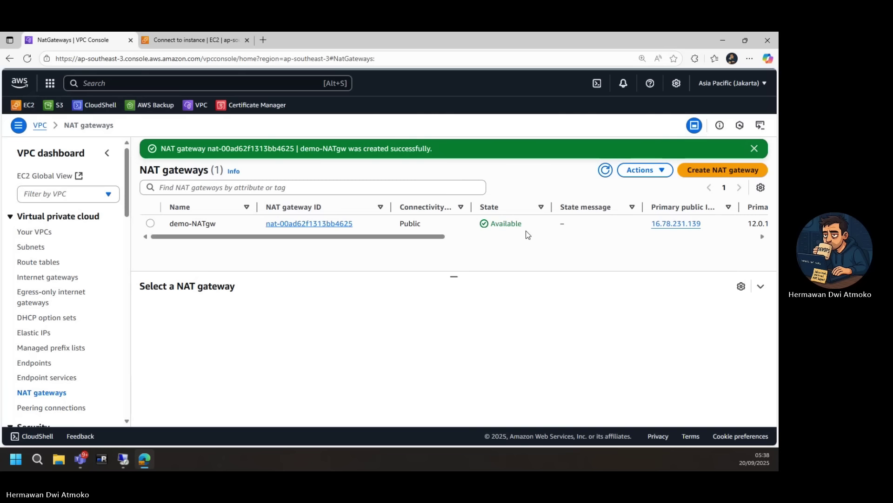
left_click_drag(523, 224, 486, 225)
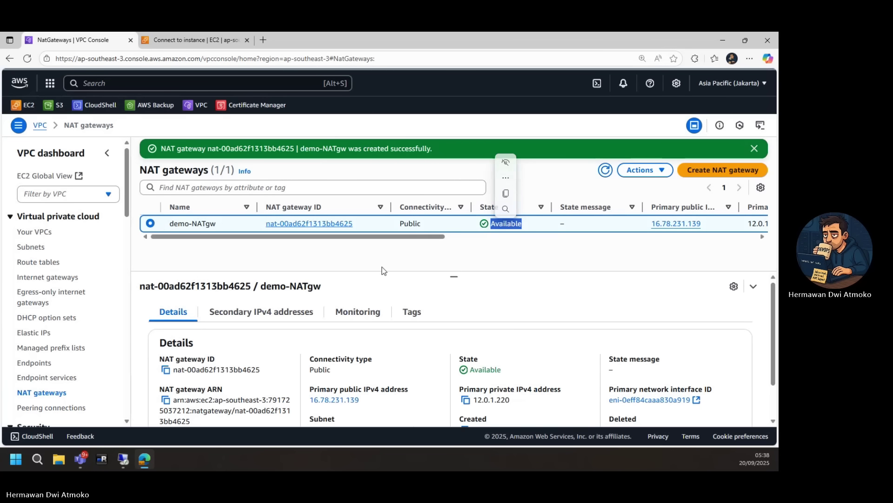
left_click(376, 258)
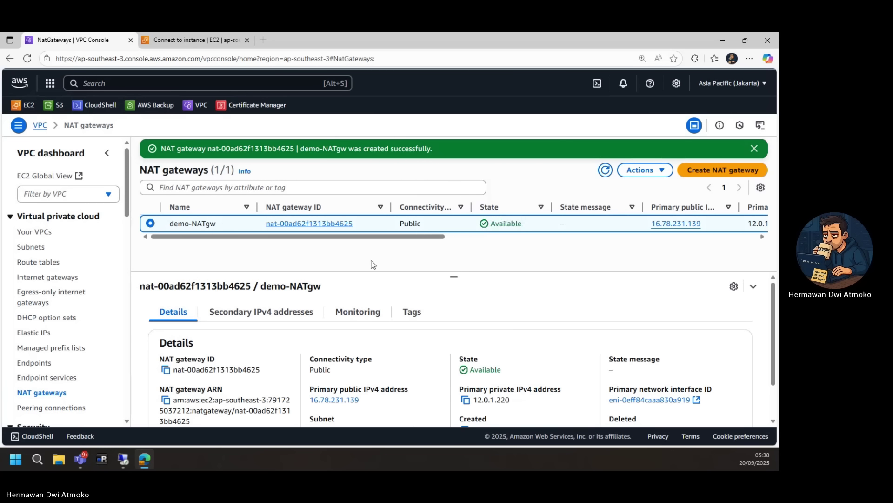
Step: Open the routes of the private-RT route table for editing
left_click(51, 262)
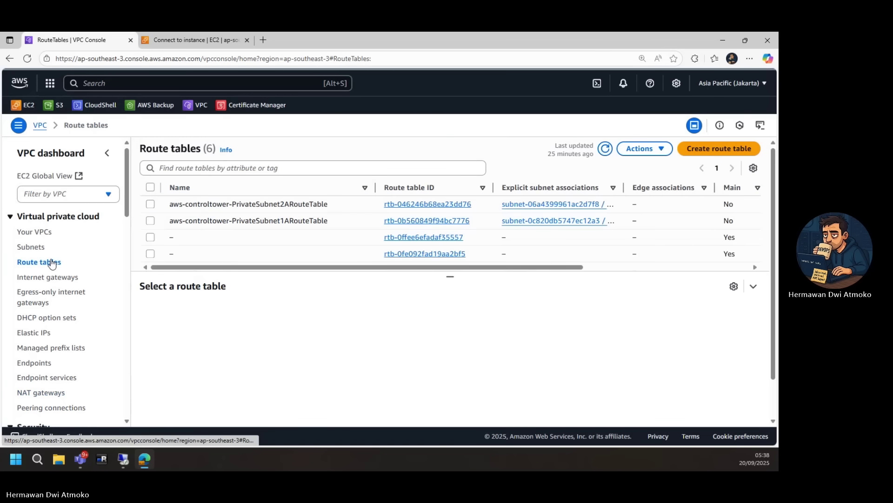
scroll(279, 216, "down", 1)
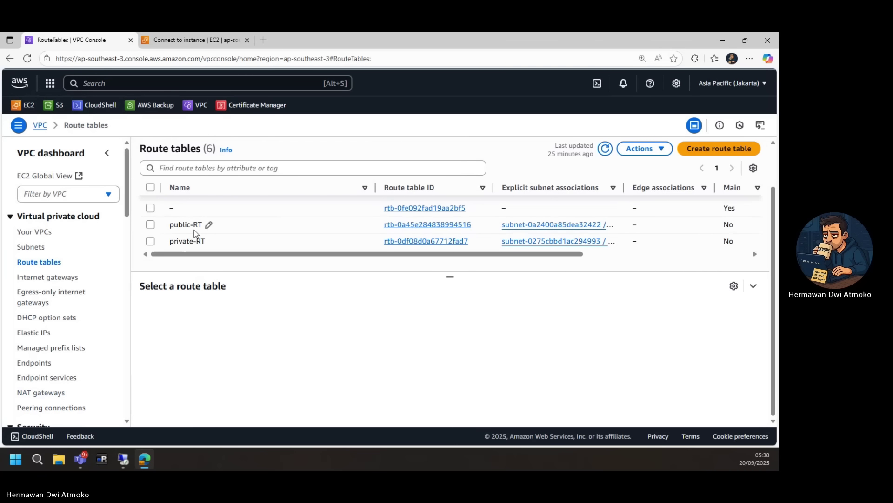
left_click(151, 242)
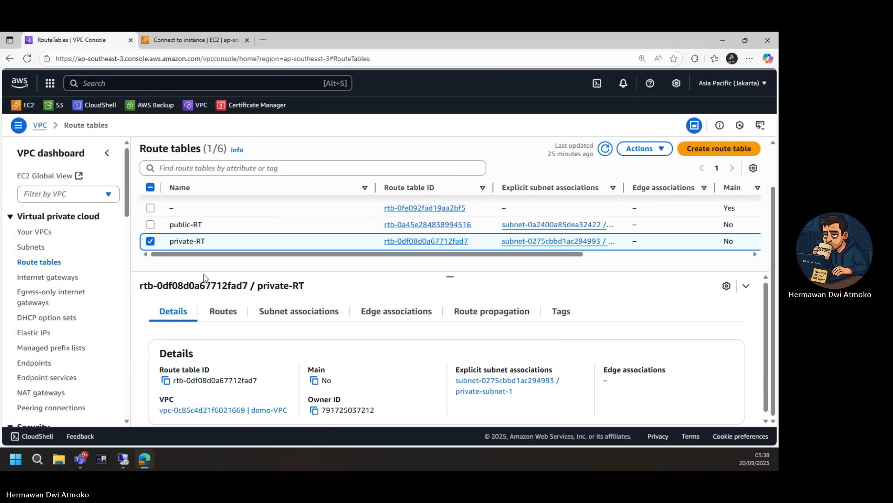
left_click(224, 312)
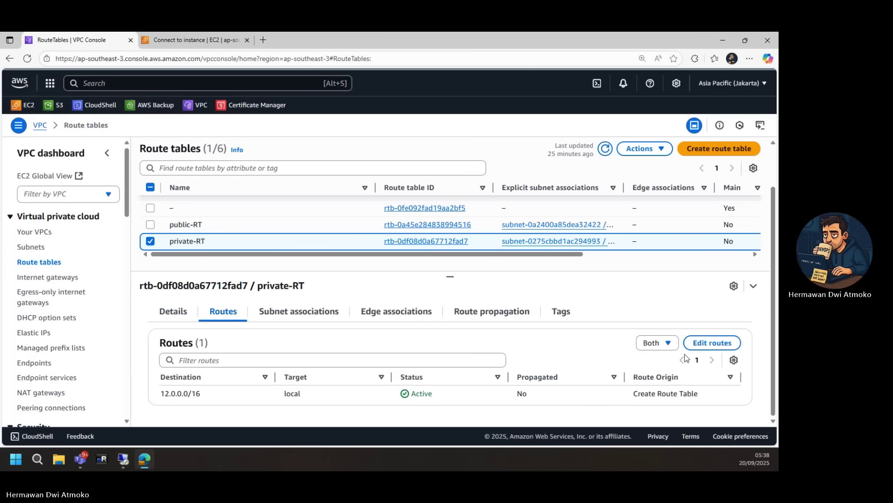
left_click(700, 344)
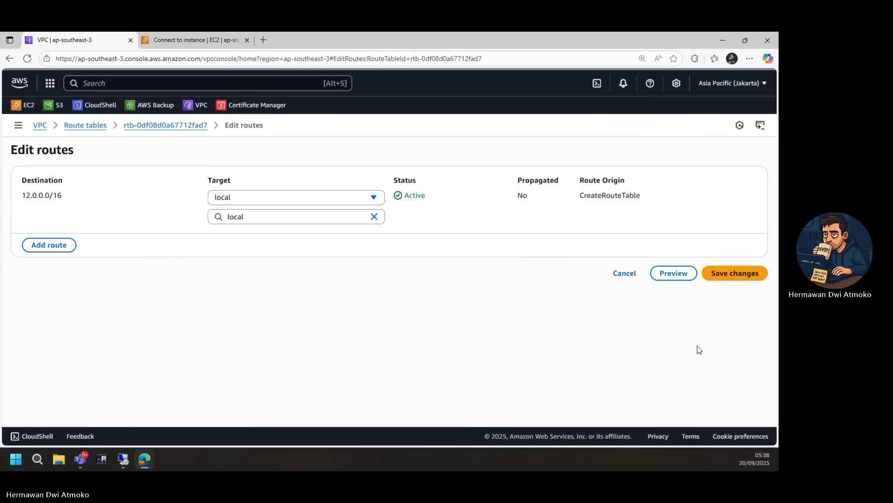
Step: Add a 0.0.0.0/0 route to private-RT targeting the NAT gateway demo-NATgw, save it, and review the saved route's destination and target
left_click(71, 248)
left_click(72, 238)
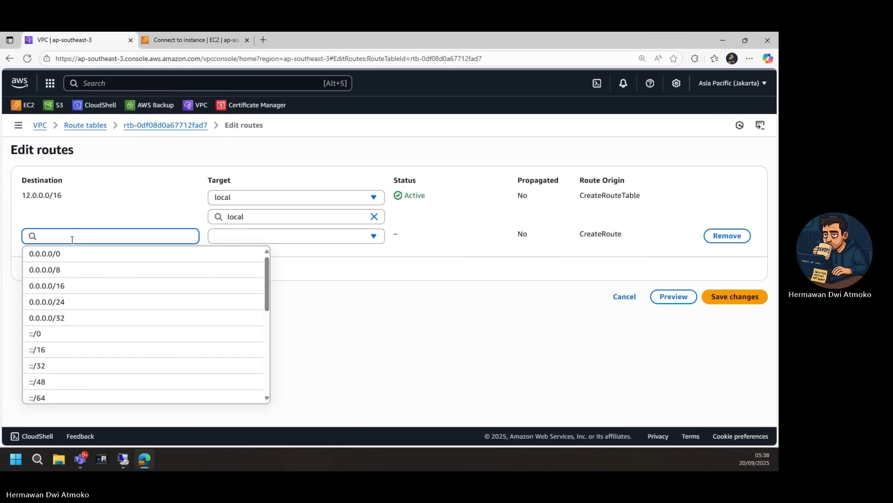
left_click(76, 255)
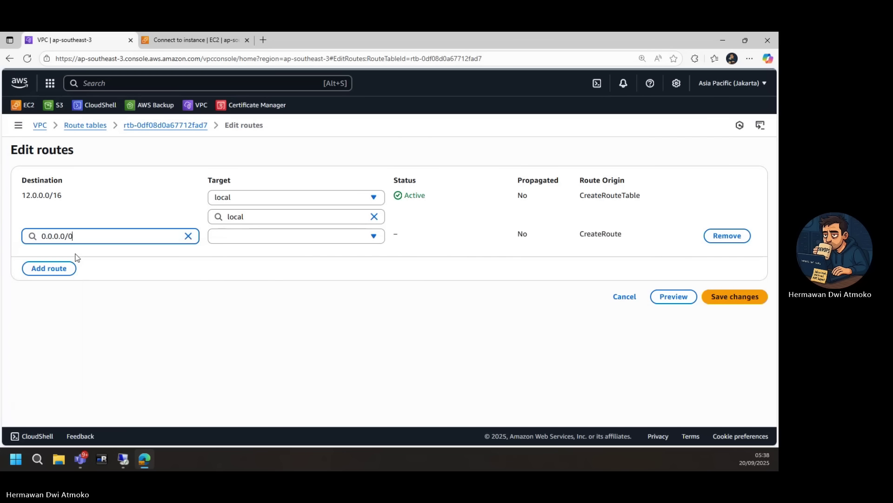
left_click(247, 236)
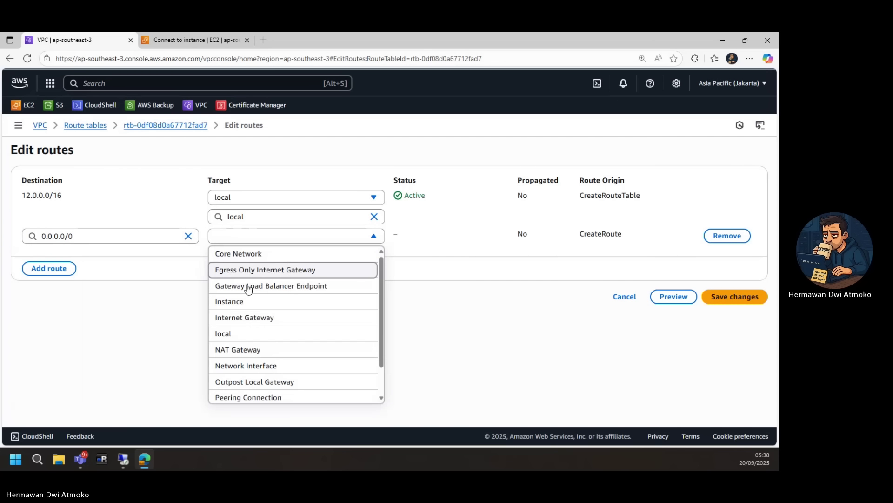
left_click(261, 347)
left_click(284, 259)
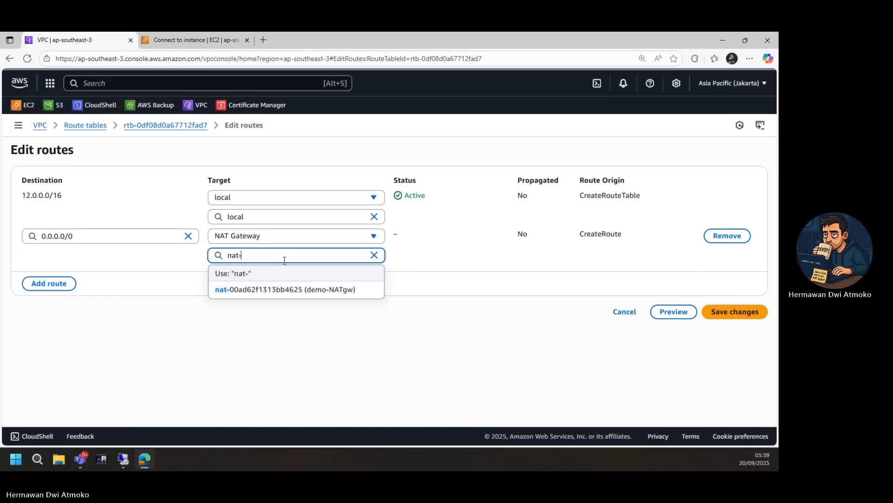
left_click(371, 299)
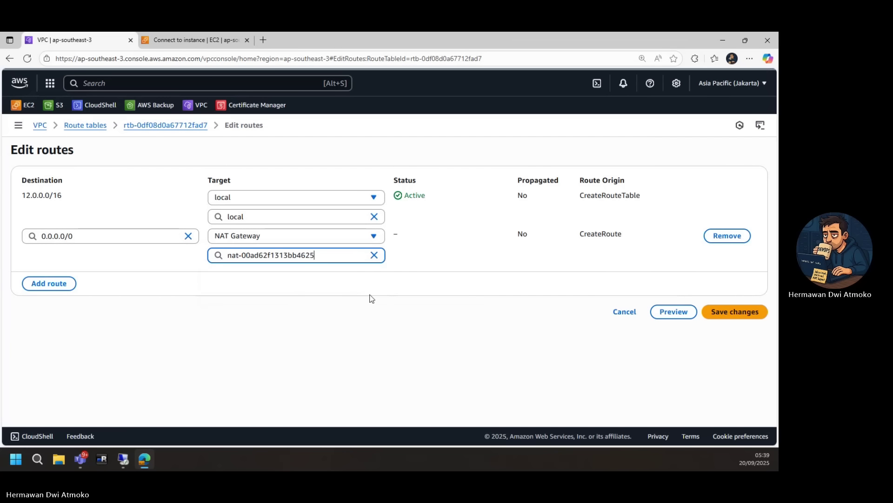
left_click(718, 313)
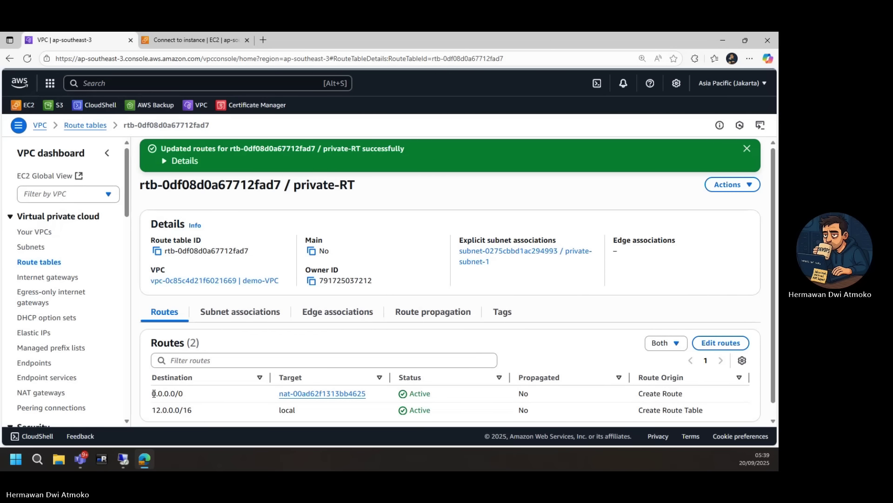
left_click_drag(153, 393, 188, 391)
left_click_drag(278, 393, 391, 396)
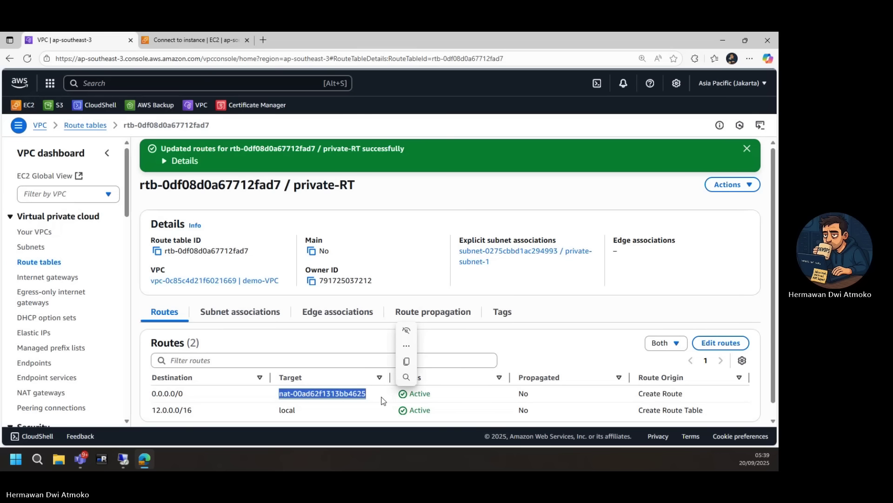
left_click(382, 401)
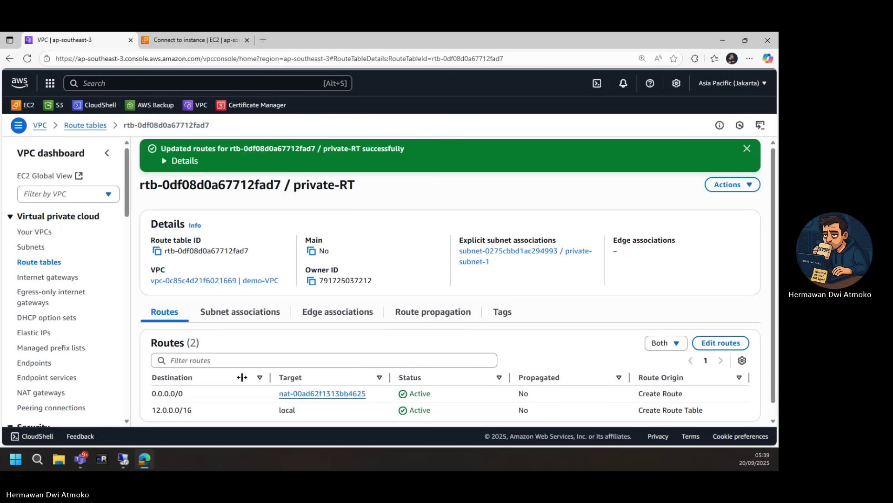
Step: Switch to the Remote Desktop session and reload google.com in the private instance's browser to retest its internet access
left_click(123, 460)
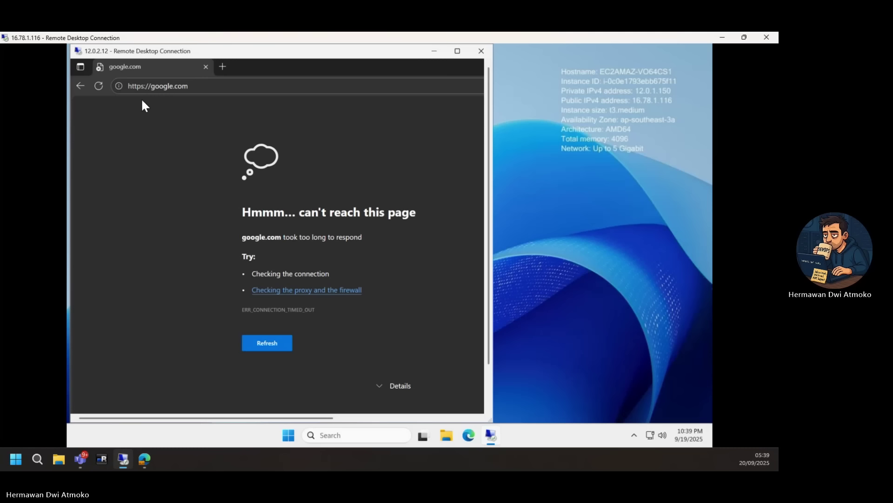
left_click(99, 86)
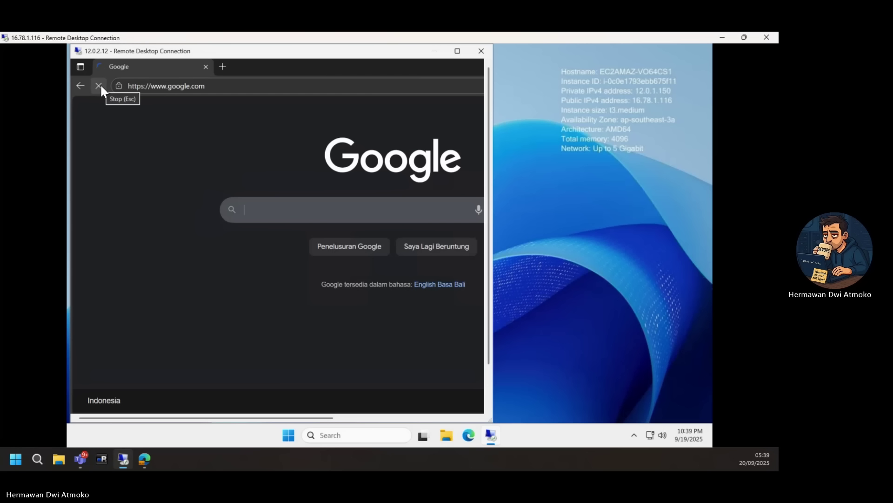
Step: Search Google for Bhagaskara Labs on the private instance and open its YouTube channel from the results
left_click(259, 204)
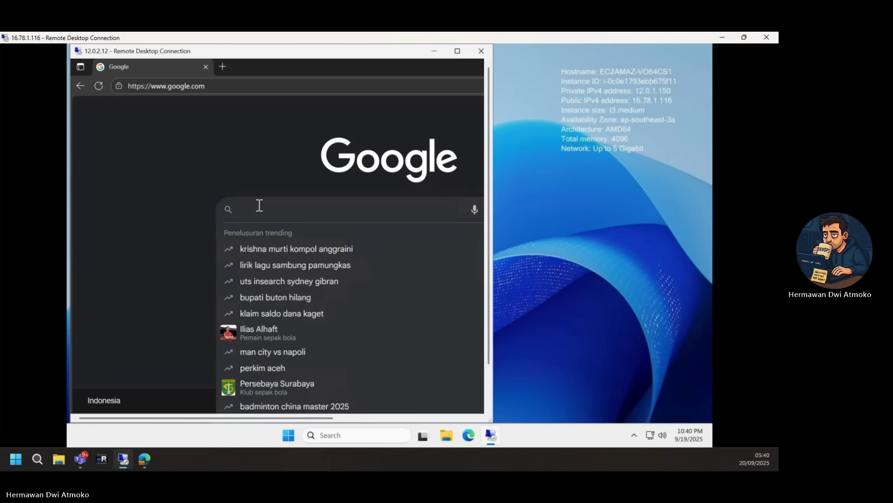
type("Bhag")
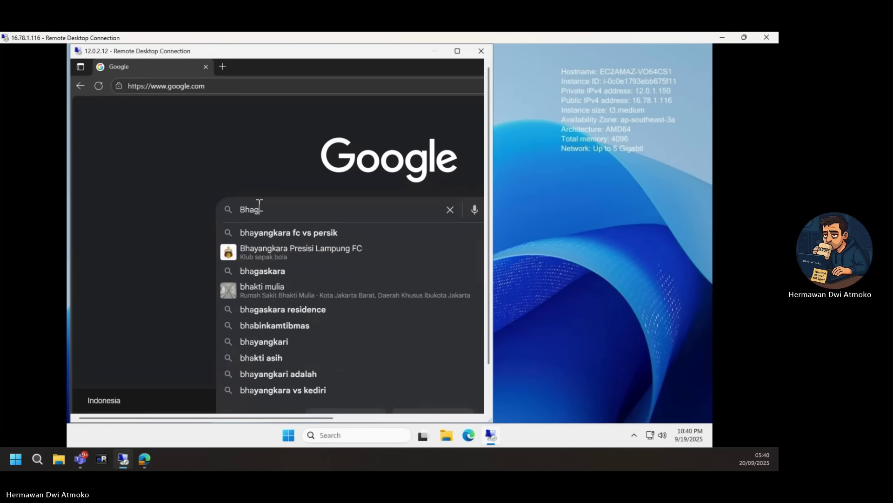
type("askara Labs")
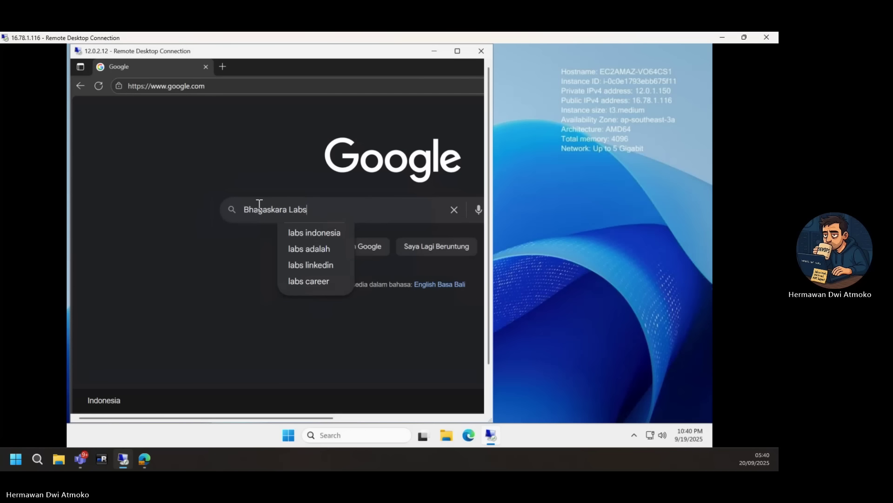
key("Return")
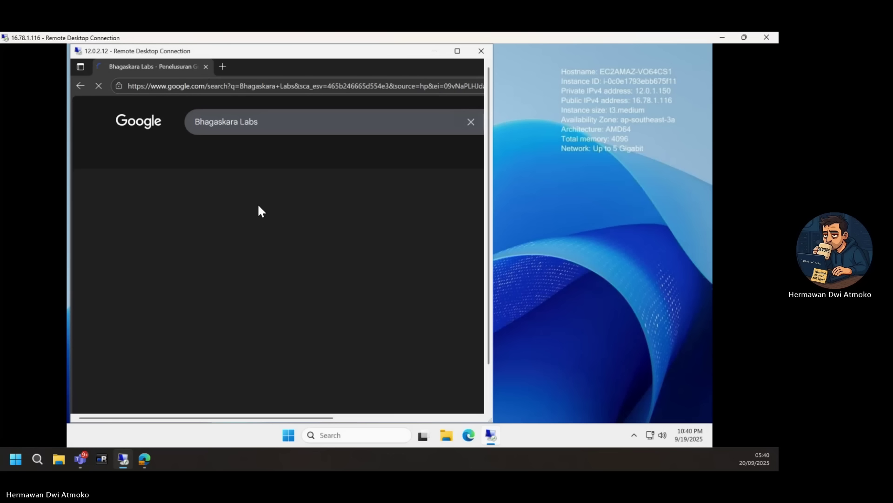
left_click(177, 211)
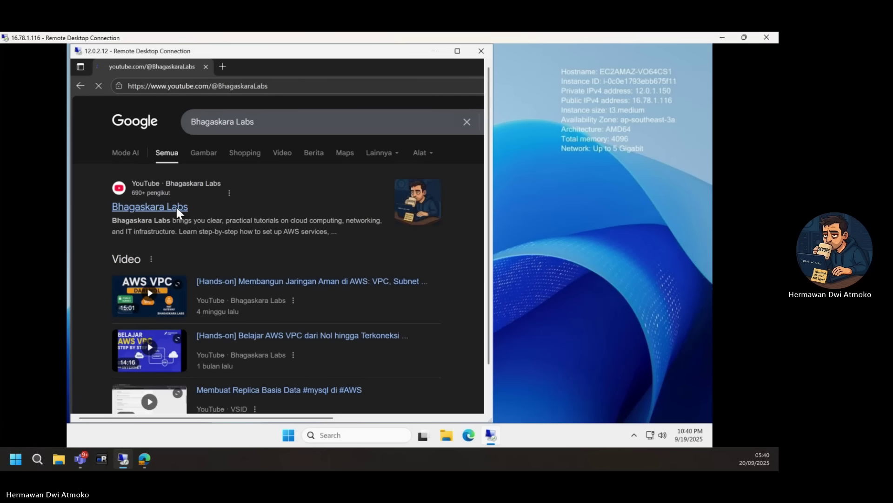